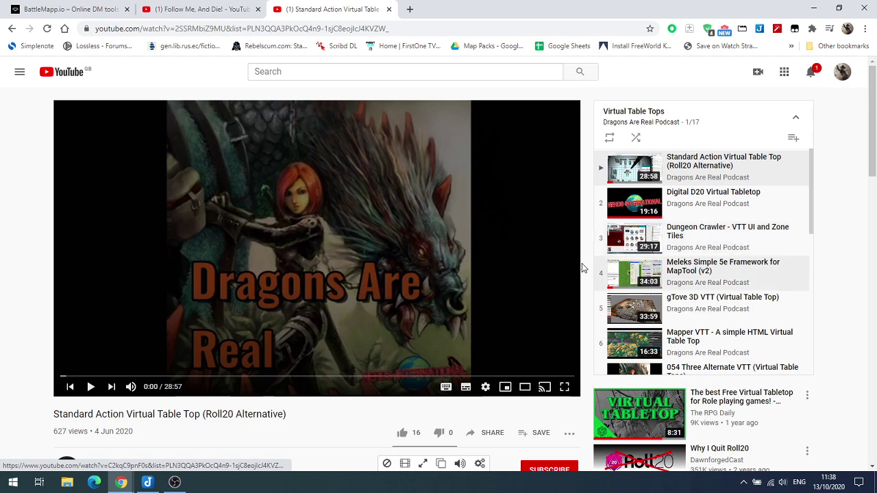
- Close the Standard Action Virtual Table Top video and return to the Follow Me, And Die! playlists
scroll(498, 268, down, 4)
scroll(498, 268, up, 4)
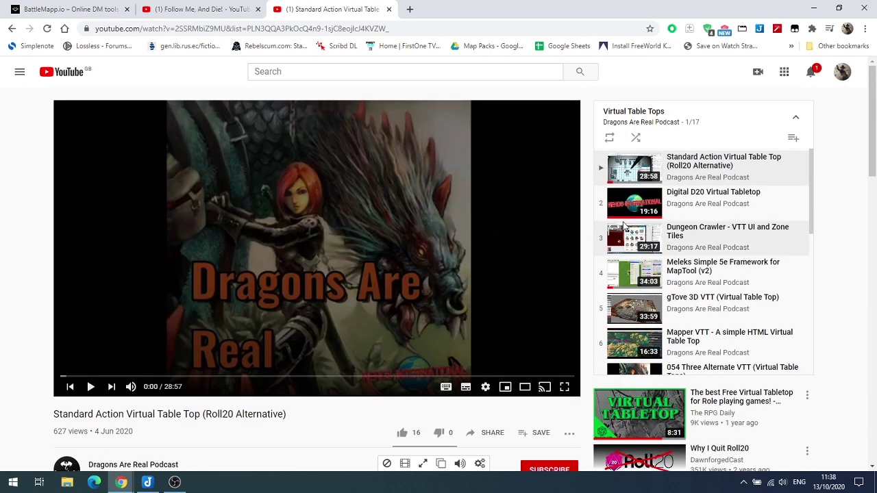
click(388, 9)
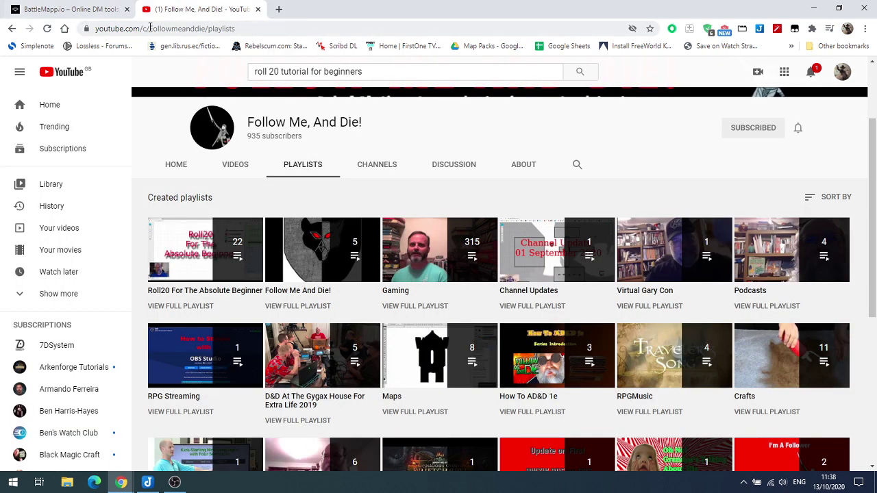
click(72, 11)
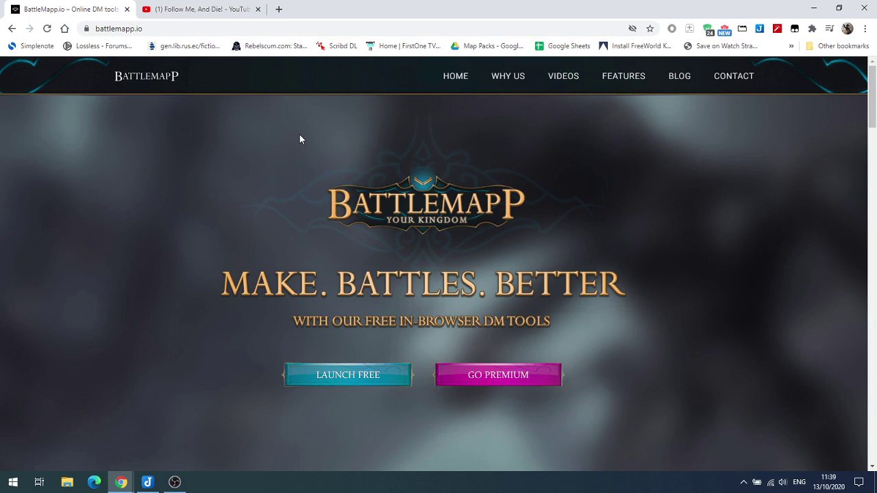
click(200, 11)
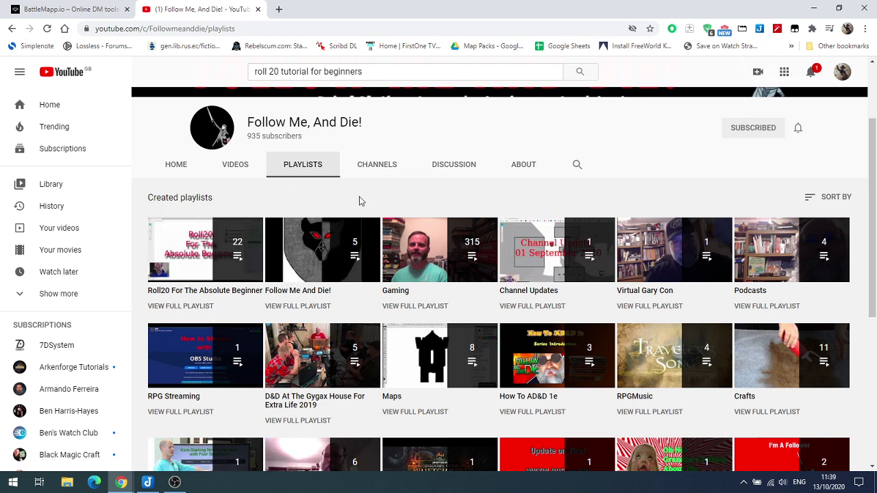
- Close the YouTube channel tab so only the BattleMapp homepage remains
click(258, 9)
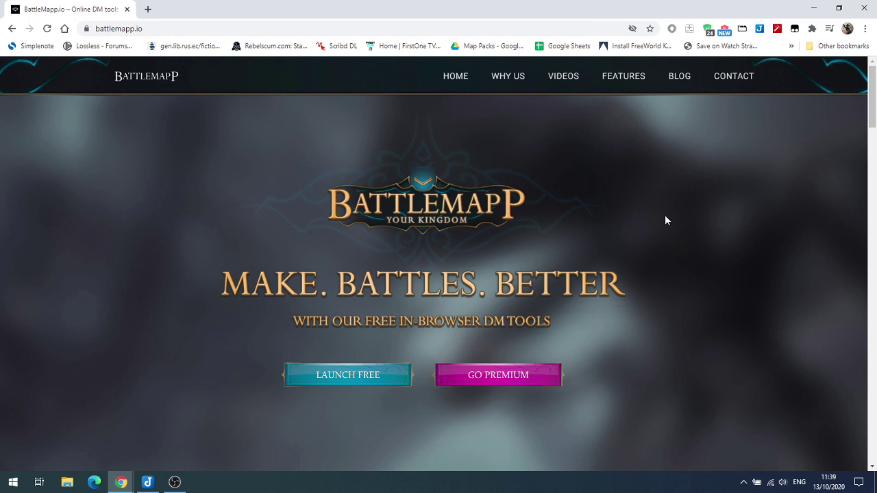
click(504, 78)
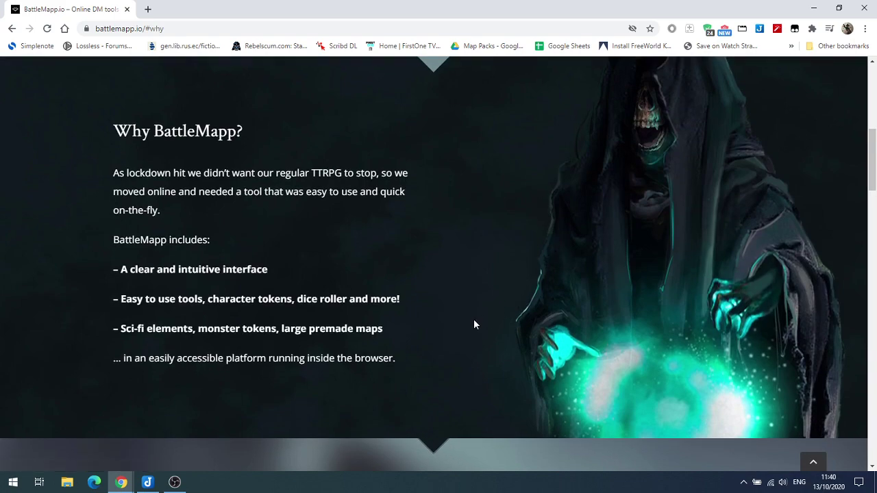
scroll(470, 302, down, 4)
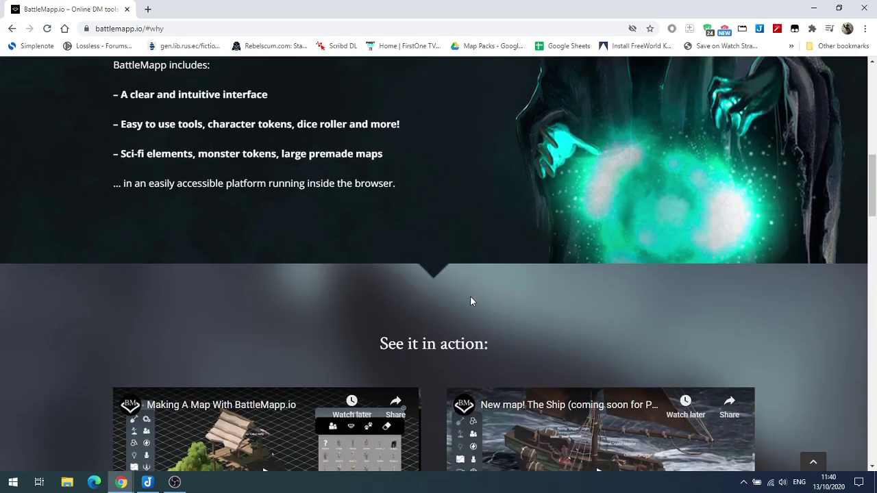
scroll(470, 301, down, 7)
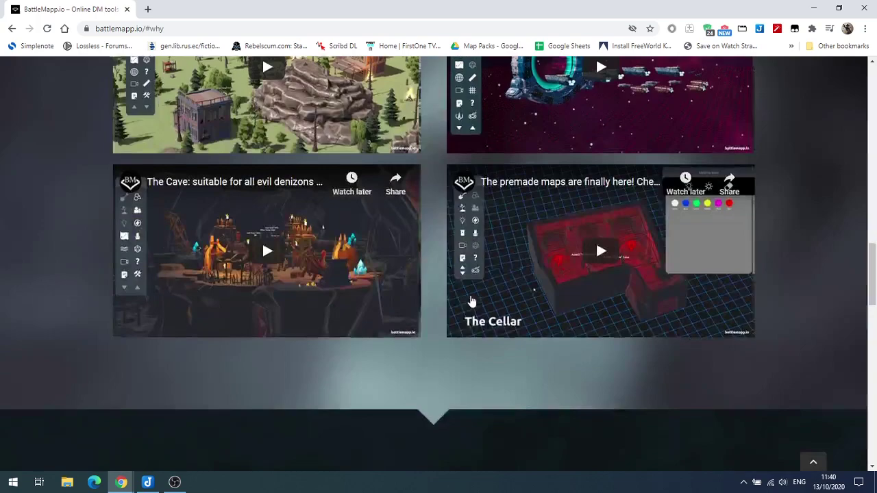
scroll(472, 301, up, 5)
scroll(472, 302, down, 2)
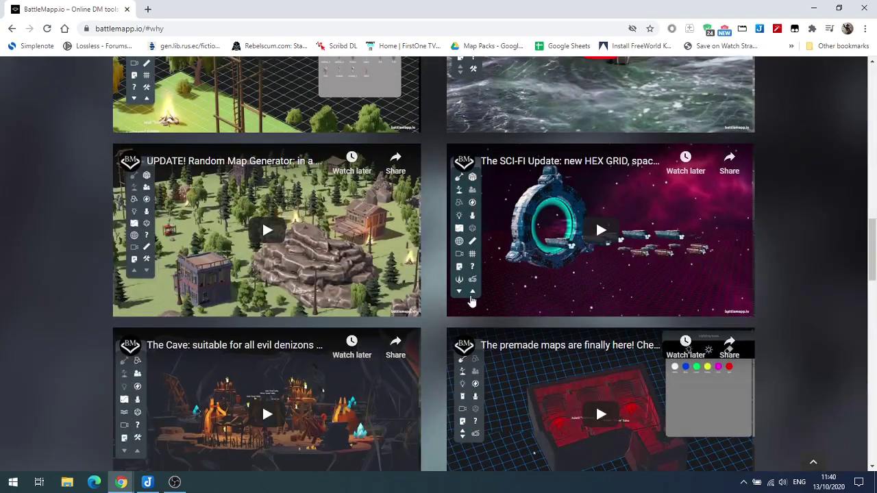
scroll(471, 301, up, 4)
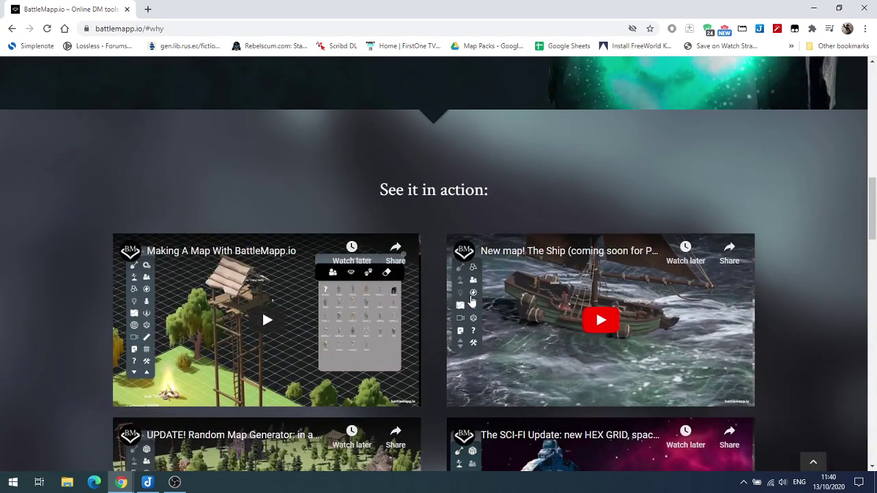
scroll(471, 302, down, 3)
scroll(471, 300, up, 8)
scroll(471, 301, up, 3)
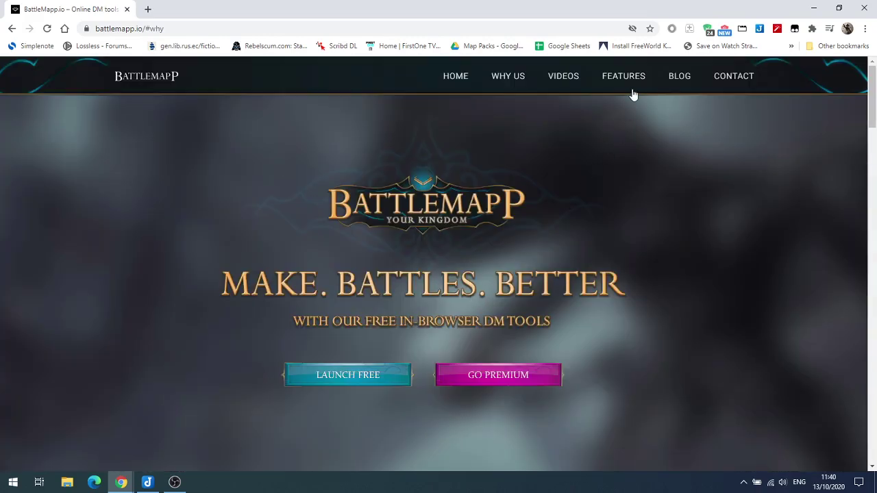
click(616, 77)
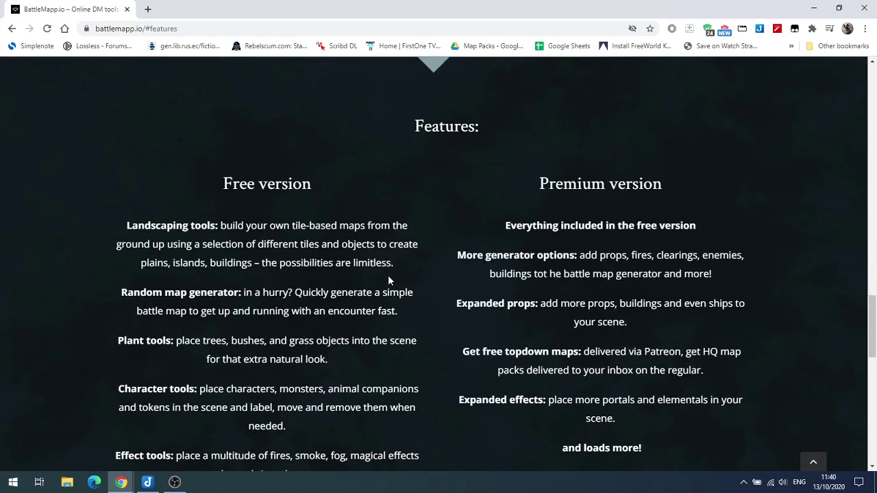
scroll(601, 249, down, 2)
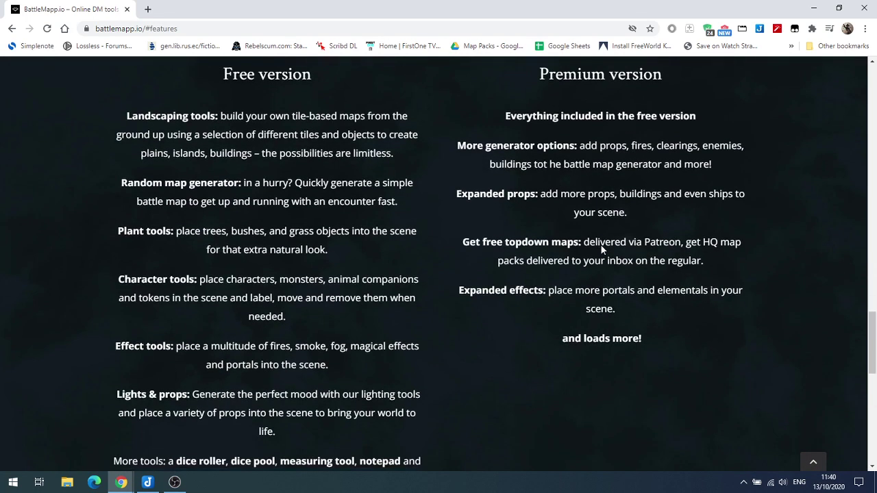
scroll(602, 248, down, 1)
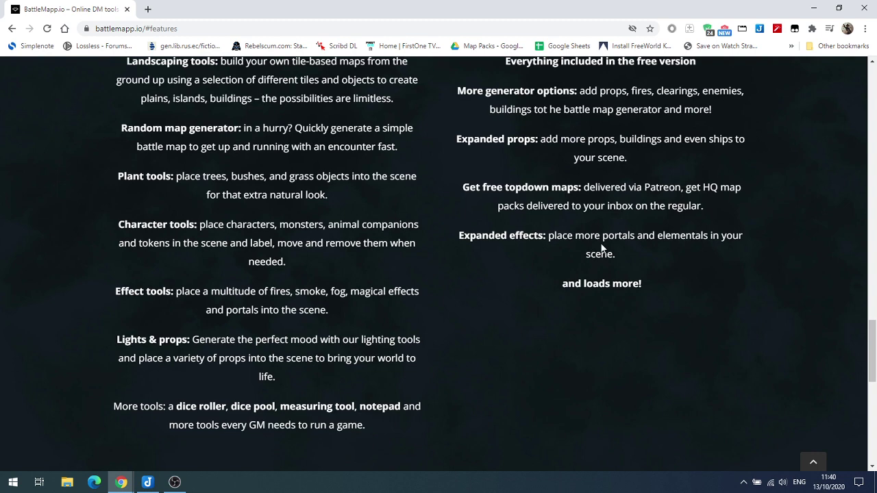
scroll(602, 248, up, 2)
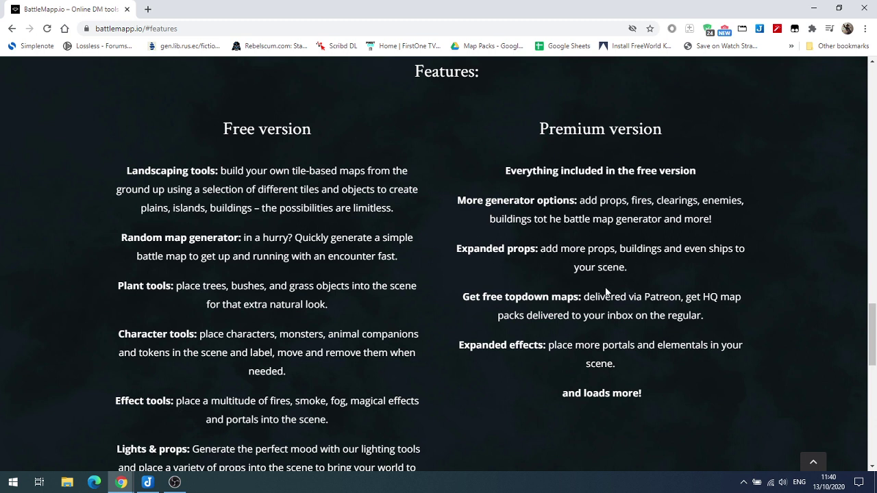
scroll(606, 292, up, 3)
scroll(606, 292, up, 2)
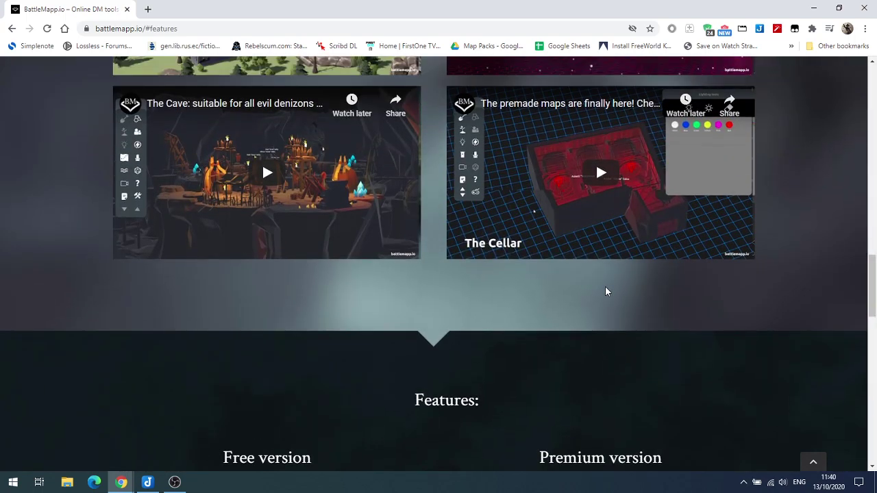
scroll(605, 290, up, 9)
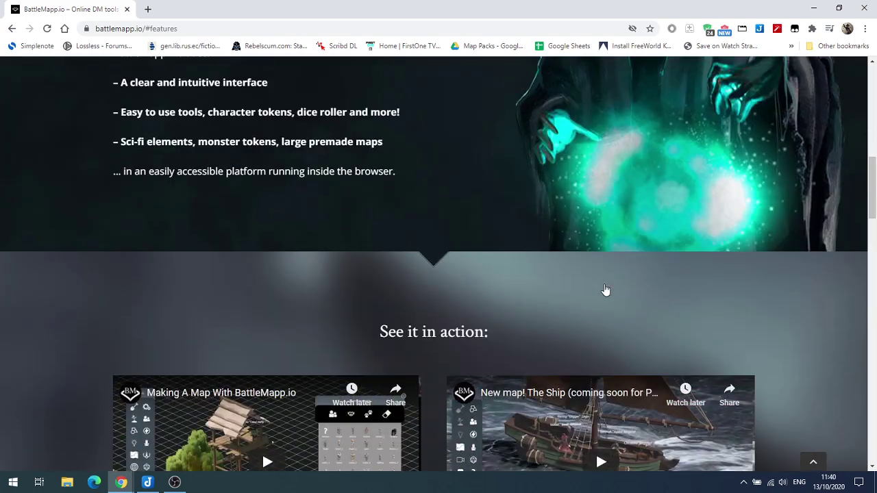
scroll(604, 289, up, 9)
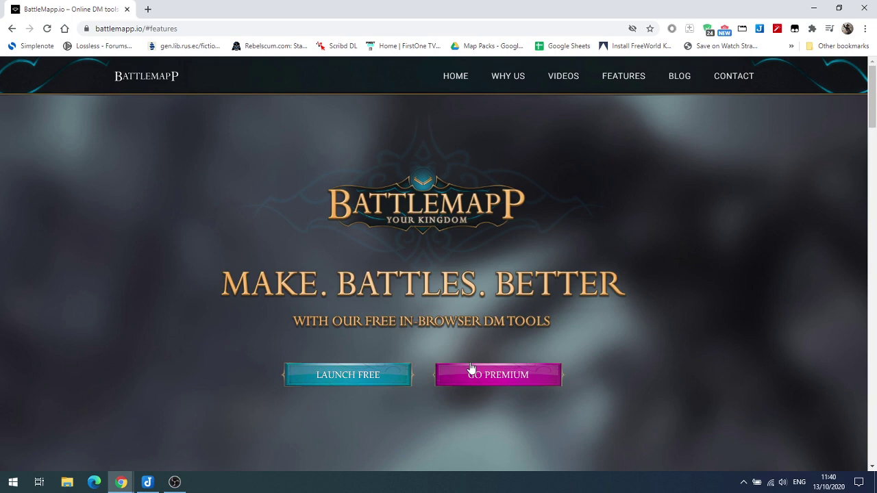
- Check the premium page, close its password-protected tab, and go to the BattleMapp blog
click(509, 372)
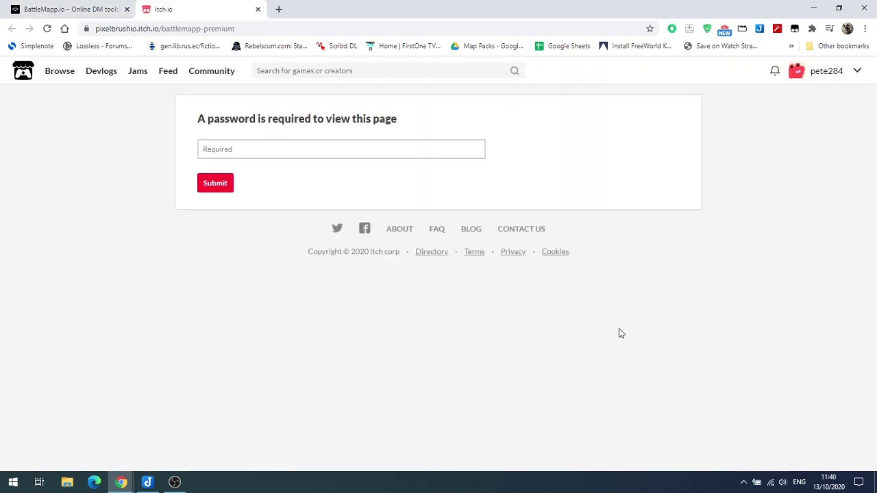
click(258, 8)
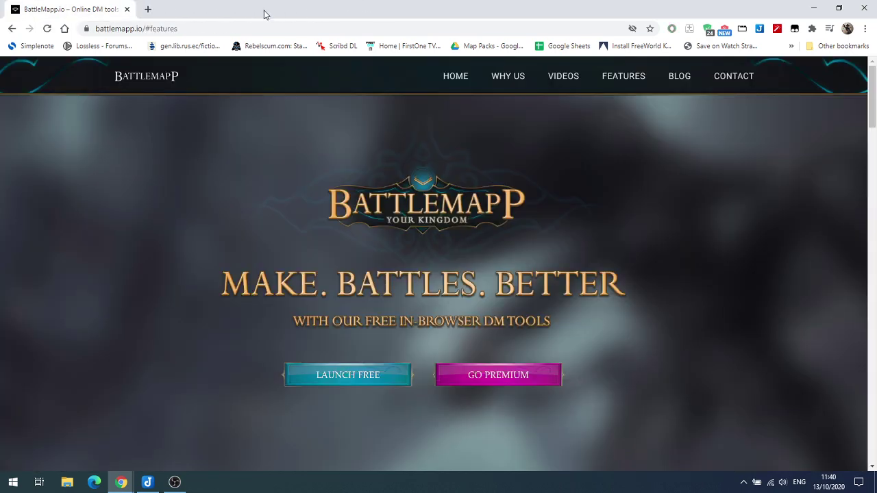
click(678, 80)
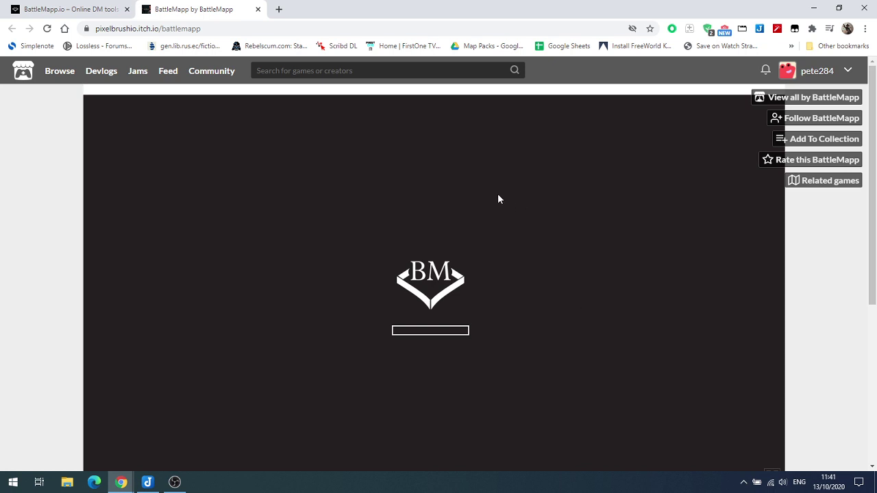
- Launch Vivaldi from the Start menu and centre its new window
click(13, 482)
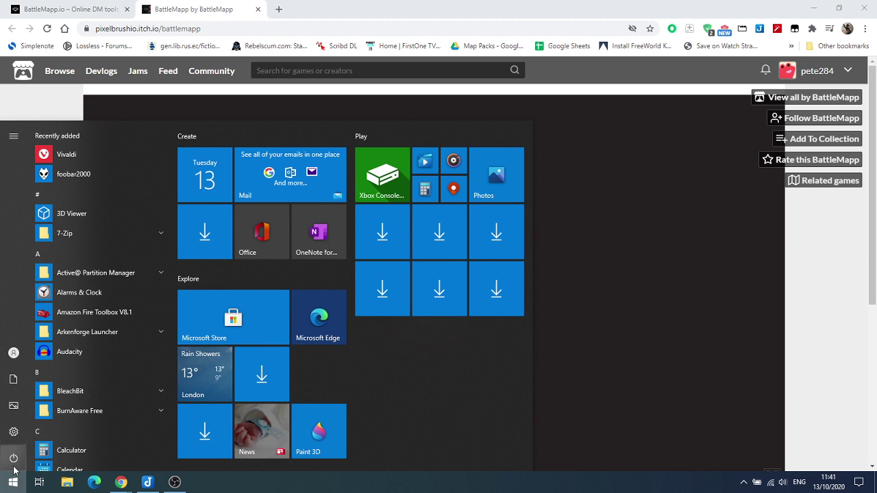
key(Escape)
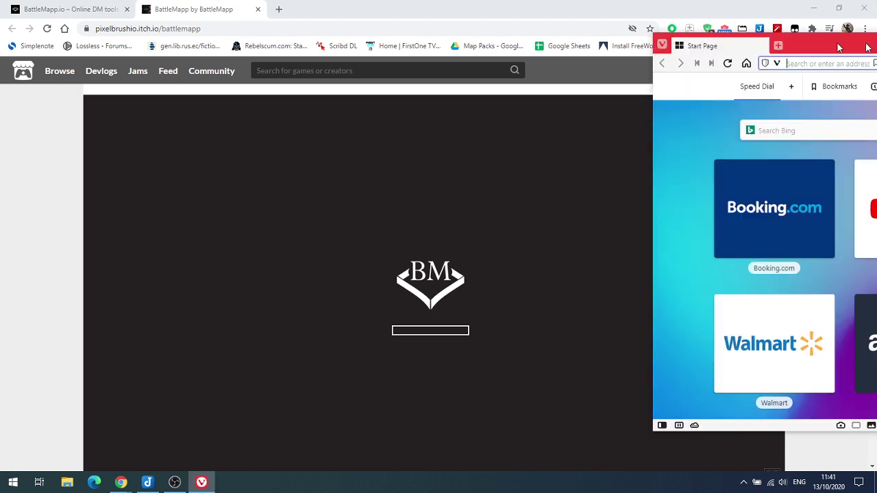
drag(867, 44, 445, 34)
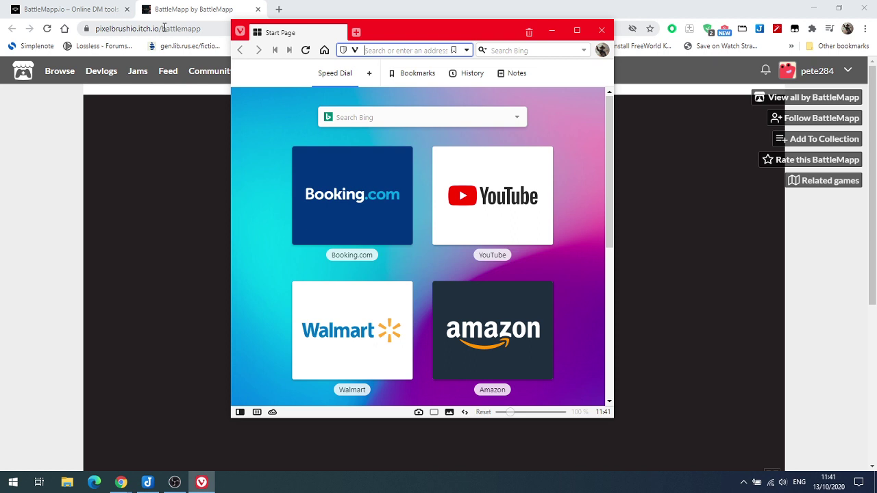
- Copy the battlemapp.io address from Chrome, minimize Chrome, and paste it into Vivaldi's address bar
click(103, 10)
right_click(141, 30)
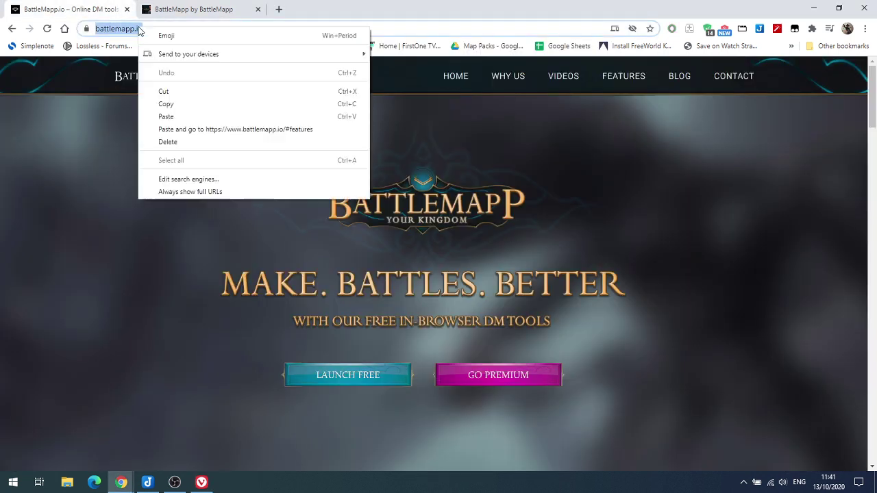
click(188, 106)
click(814, 8)
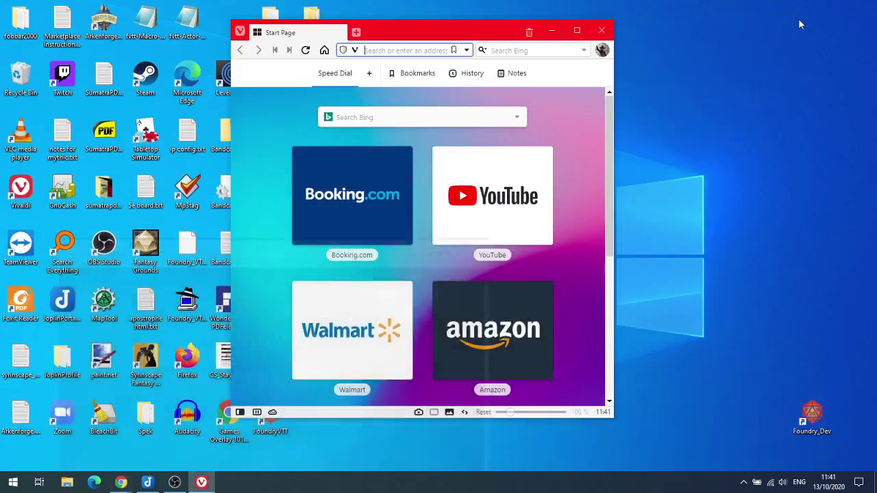
click(386, 49)
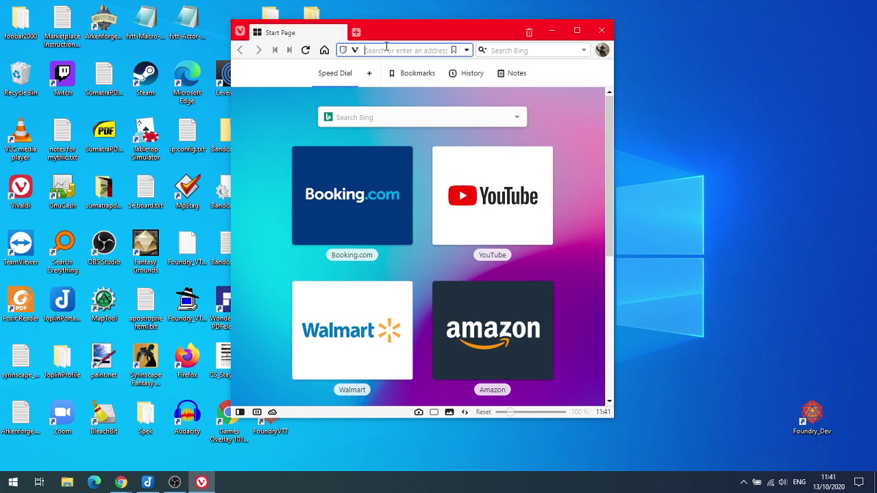
key(ctrl+v)
- Load the address in Vivaldi and wait for the itch.io game to reach its main menu
key(Return)
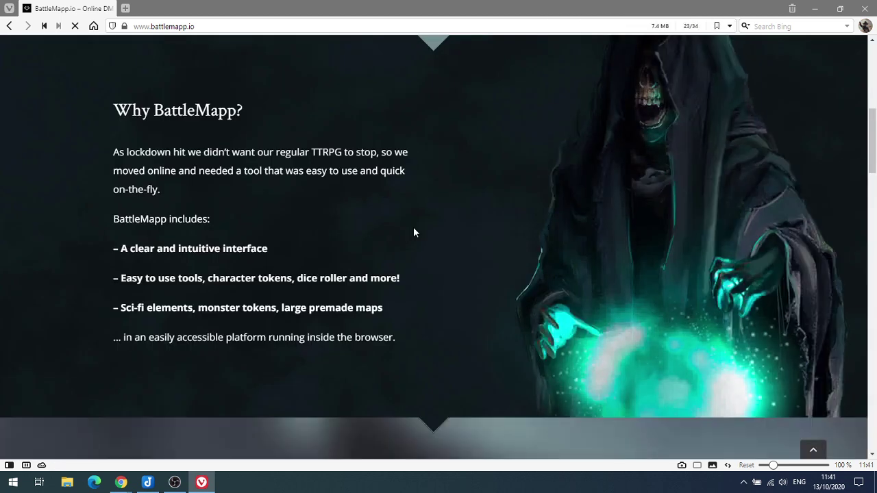
scroll(383, 272, up, 5)
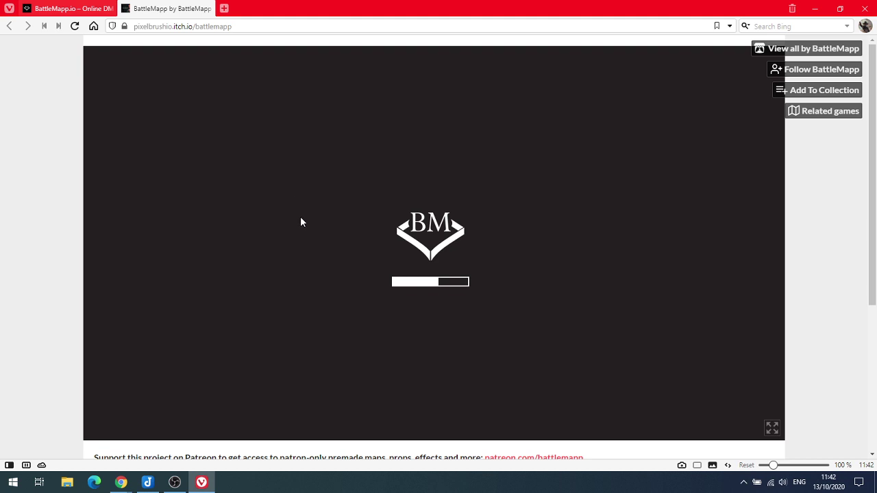
scroll(816, 236, down, 2)
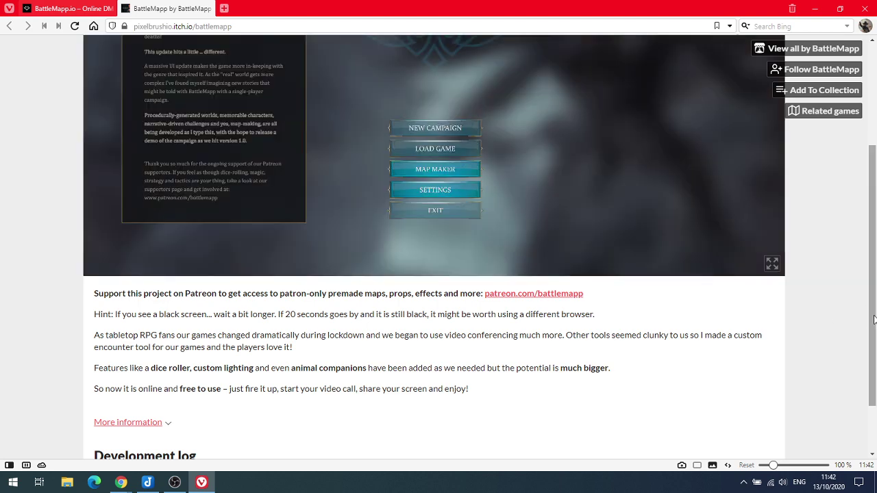
scroll(866, 318, up, 2)
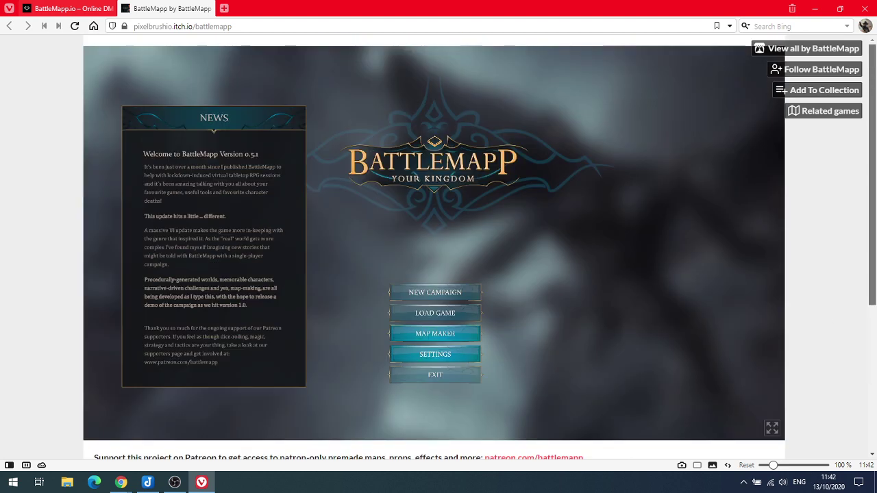
- Switch the BattleMapp game frame to fullscreen
click(772, 428)
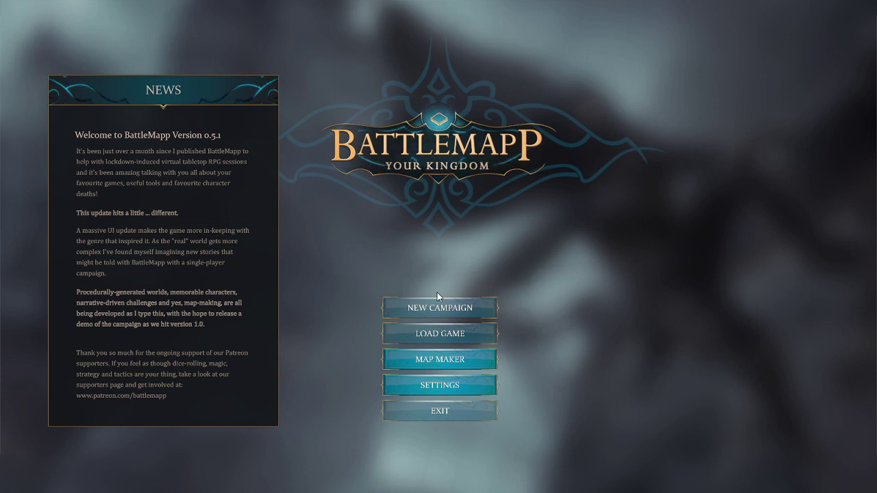
click(426, 388)
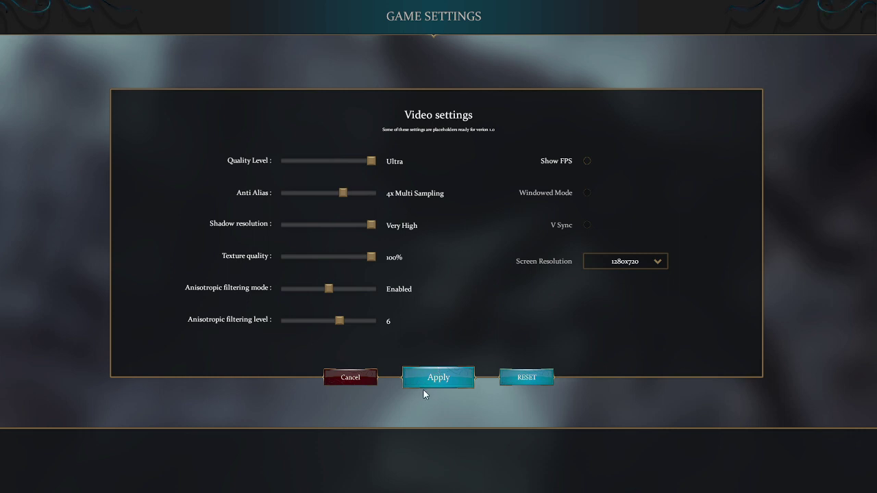
click(351, 378)
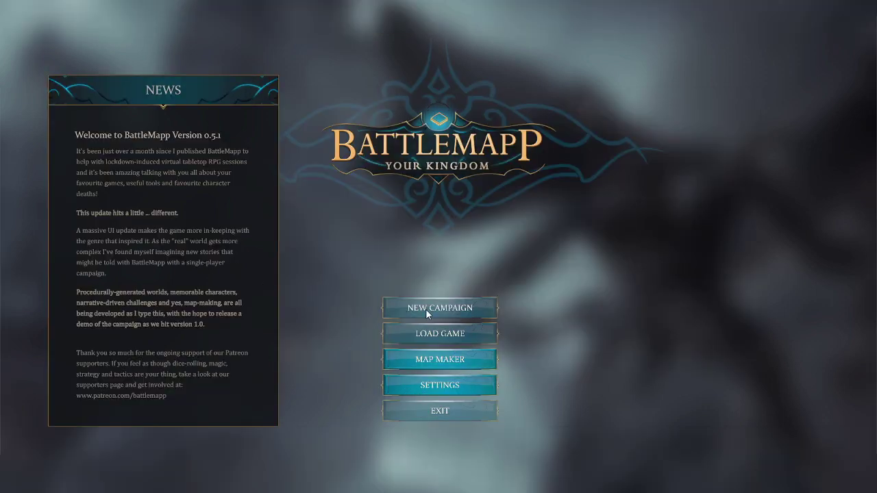
- Start a new map in Map Maker and show the Welcome tool guide
click(429, 360)
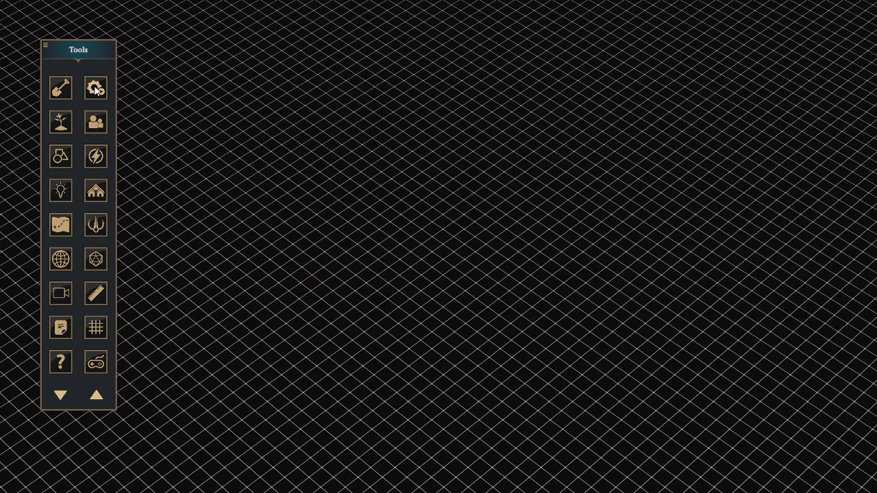
click(59, 367)
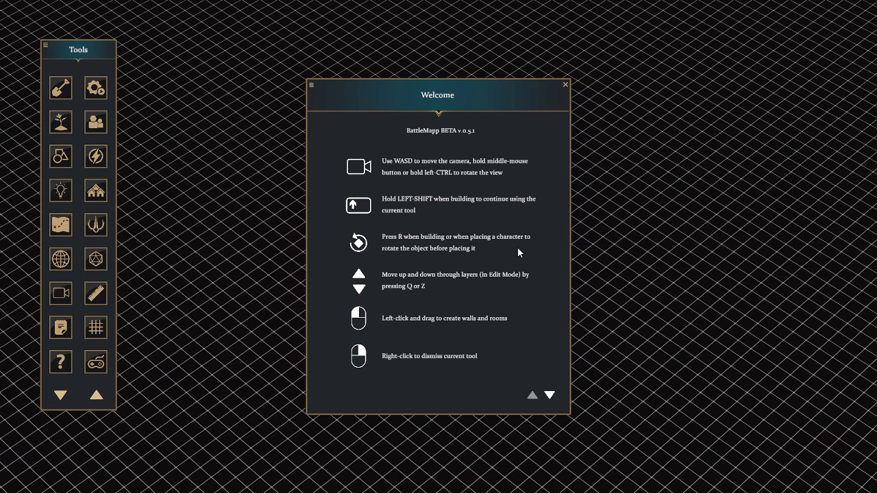
- Dismiss the Welcome tips, glance at Plant Tools, and open the BattleMapp Generator
click(565, 86)
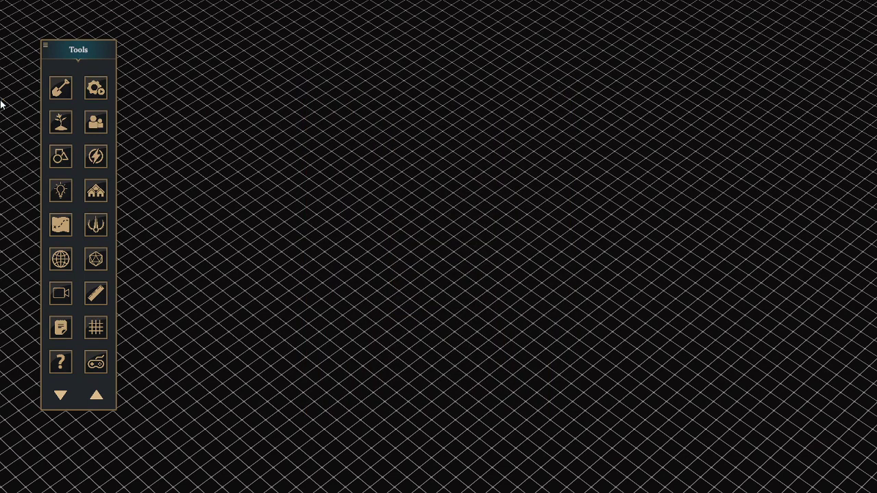
click(59, 123)
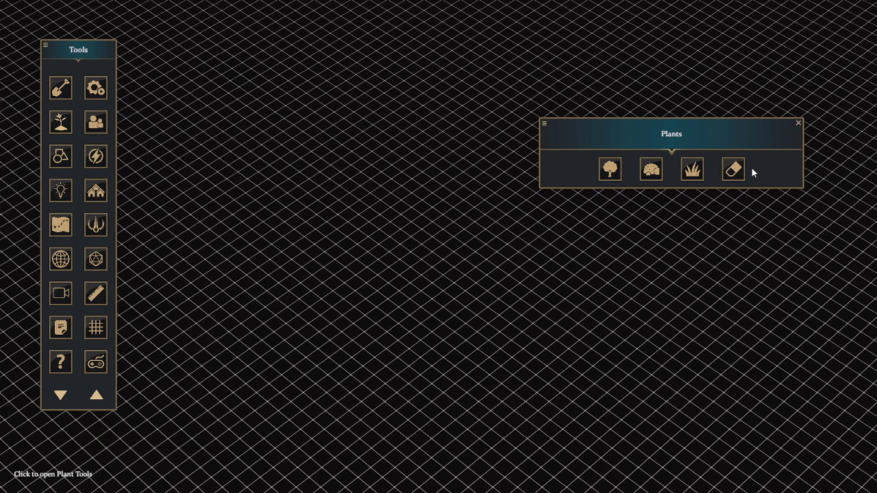
click(798, 124)
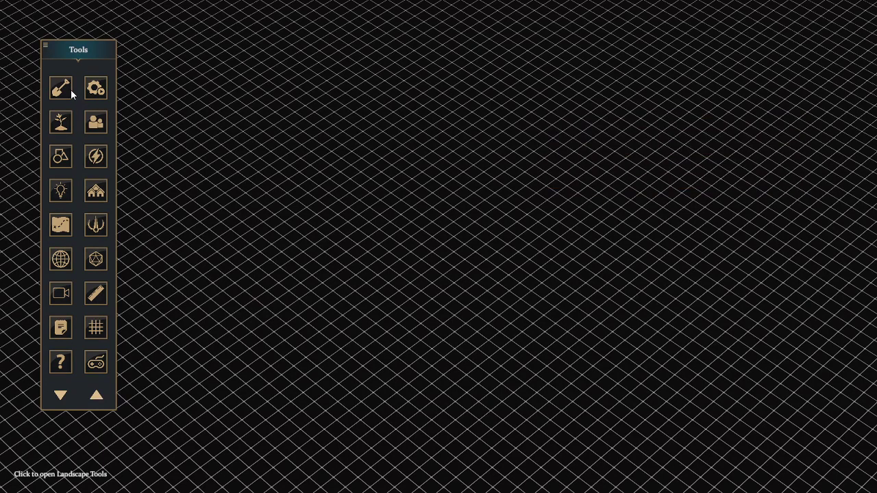
click(95, 92)
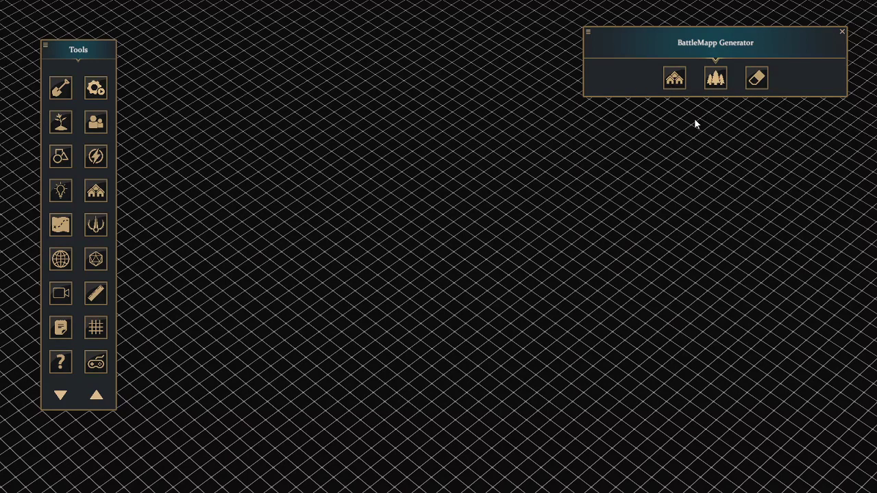
- Show the town generator settings, trying the Jungle style before keeping Mix of cultures
click(672, 80)
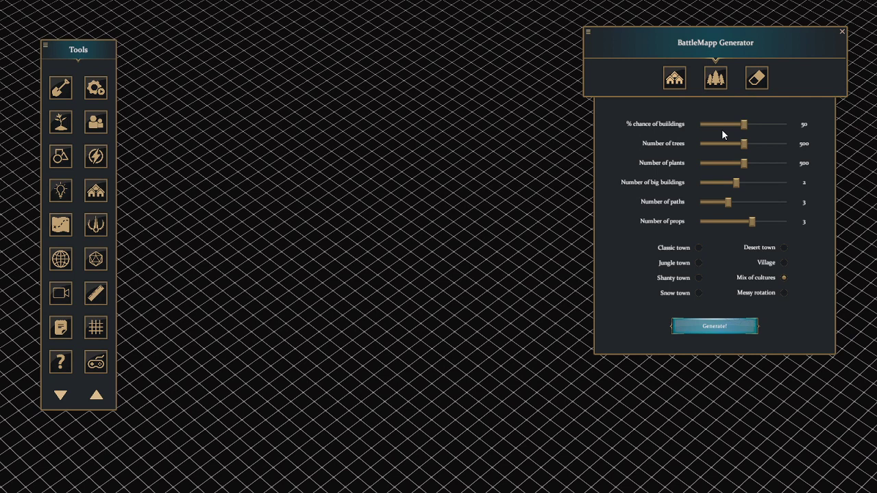
click(672, 246)
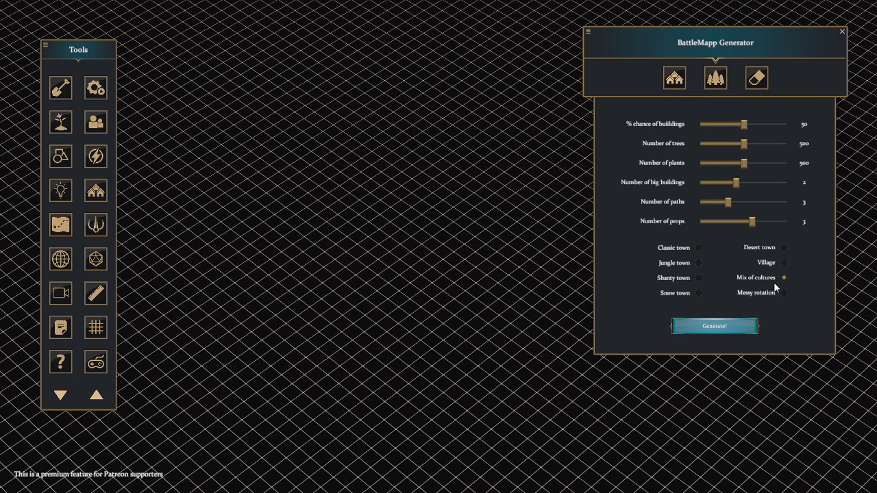
click(700, 331)
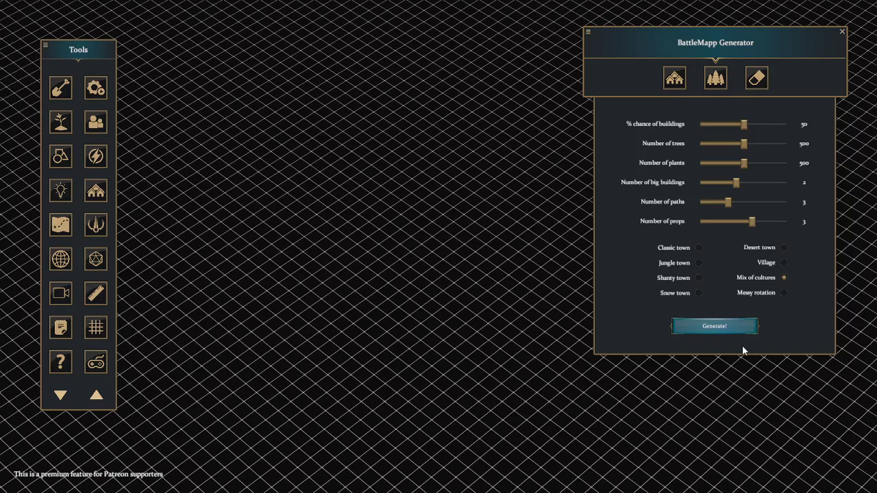
- Generate the mixed-culture town, close the generator, and move the camera around it with WASD
click(738, 327)
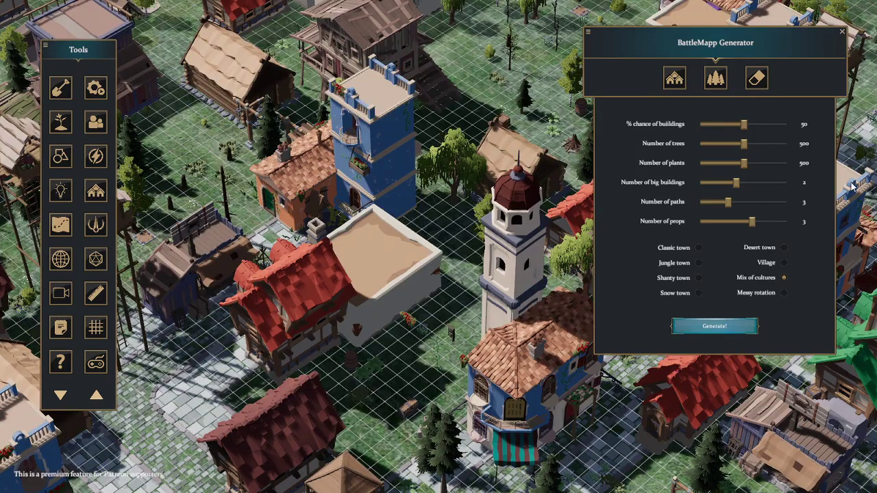
click(844, 36)
right_drag(623, 323, 464, 309)
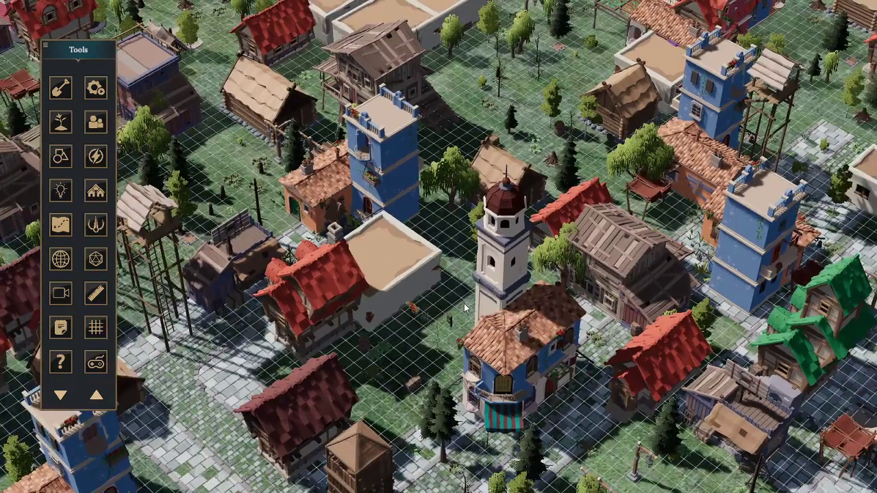
middle_drag(457, 329, 379, 239)
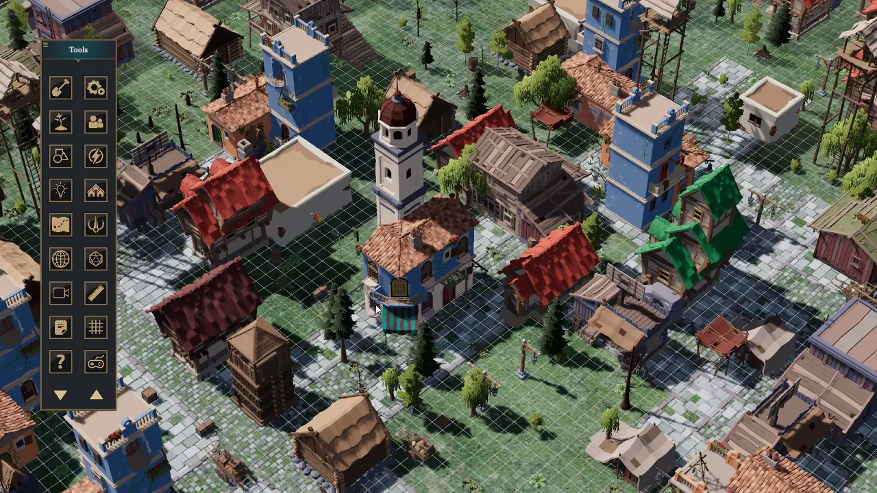
key(w)
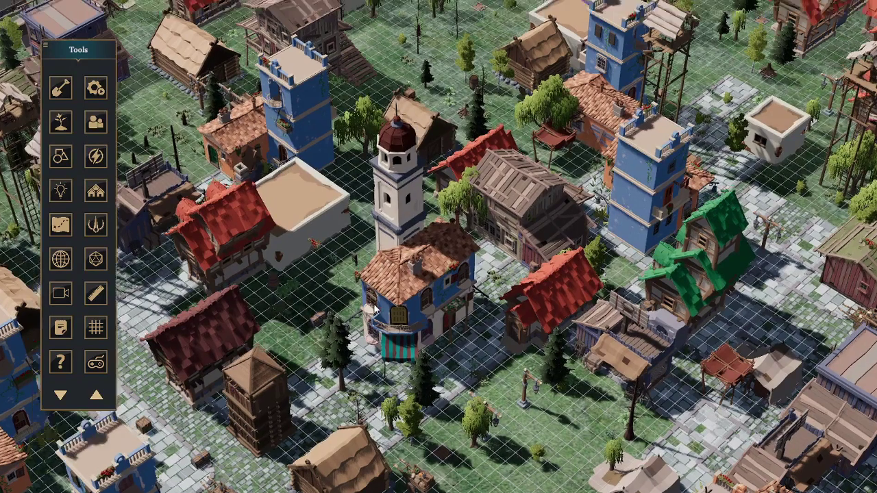
key(w)
key(a)
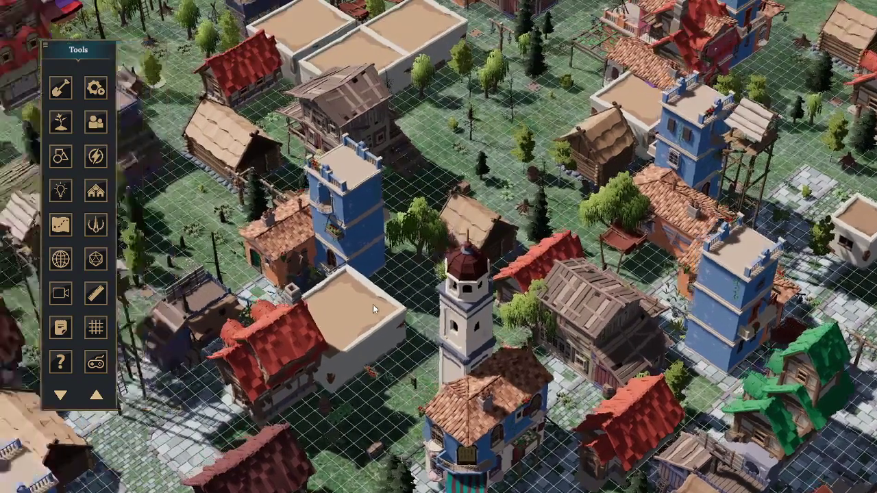
key(w)
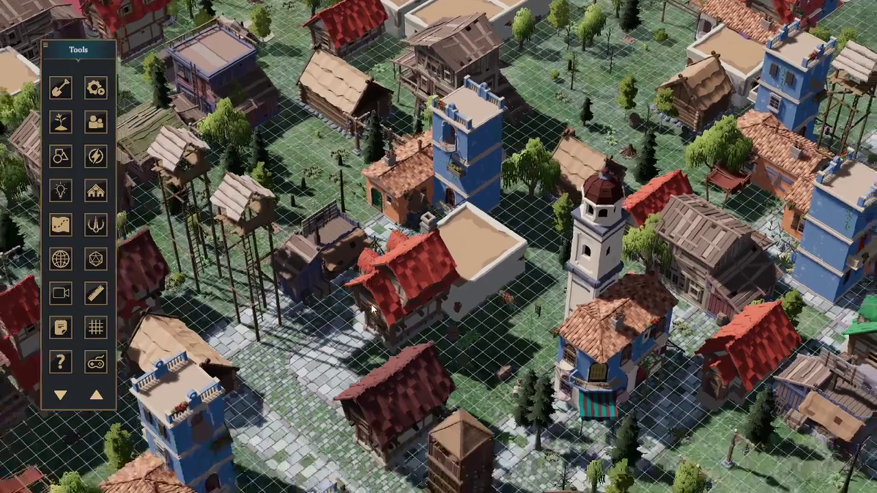
key(d)
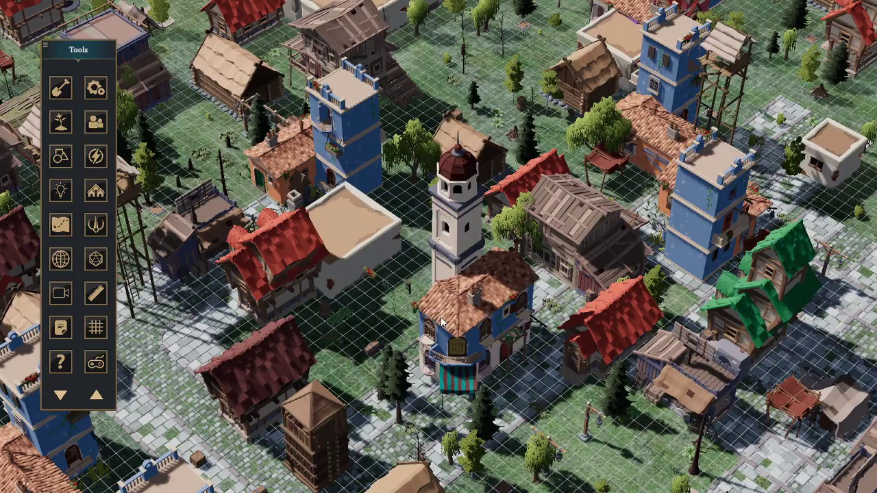
click(60, 365)
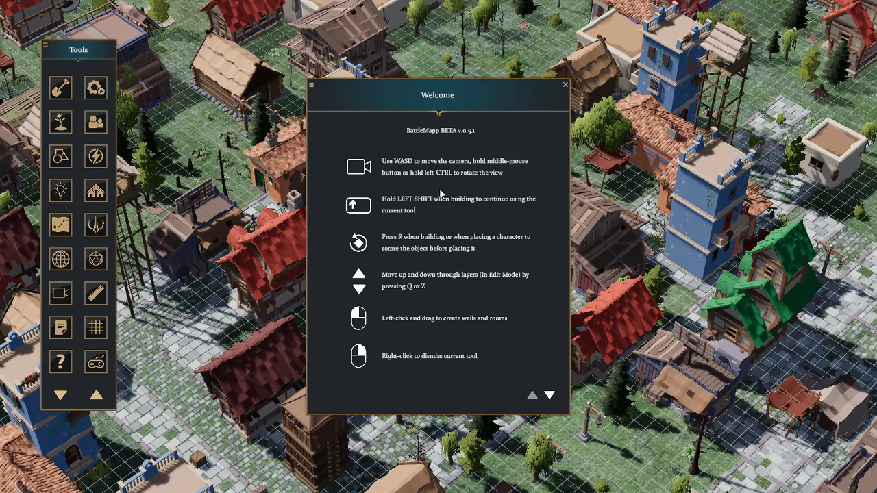
click(566, 86)
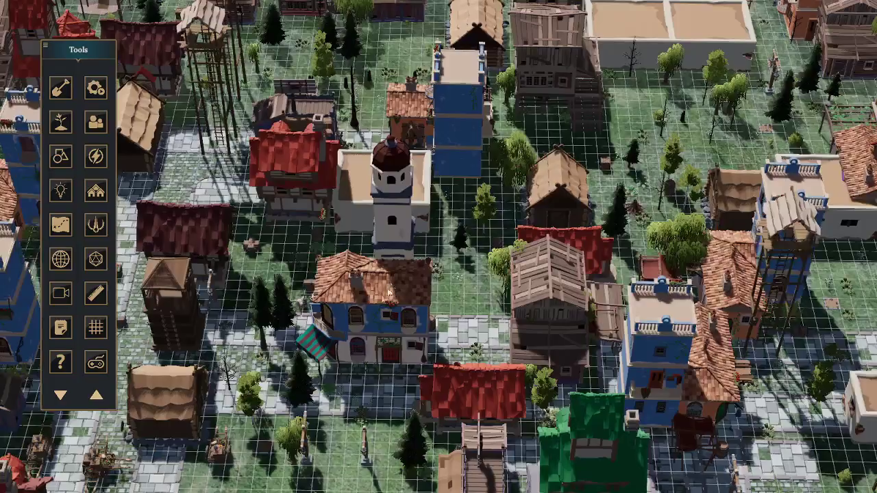
- Orbit lower, zoom in and move the camera forward and sideways across the town
right_drag(389, 294, 525, 381)
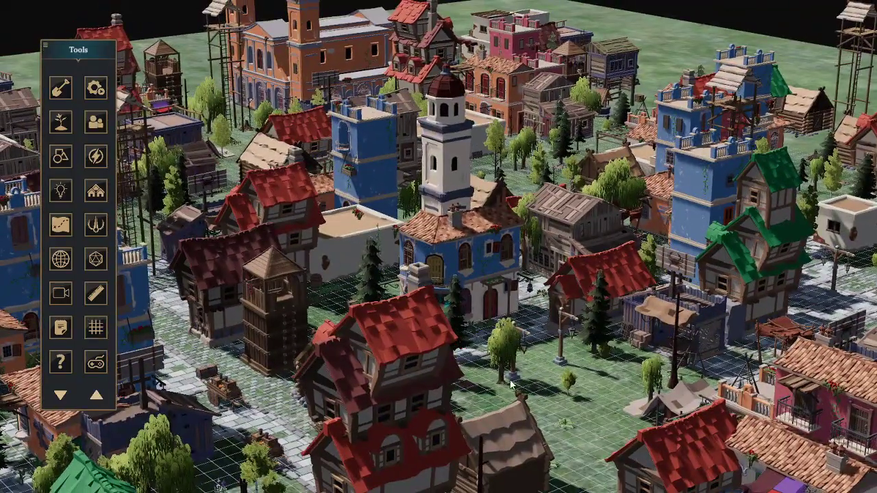
scroll(504, 385, up, 2)
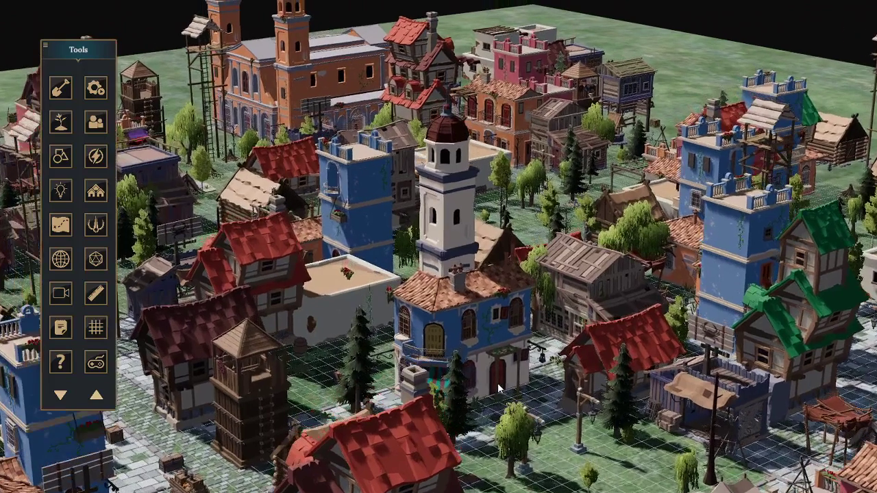
key(w)
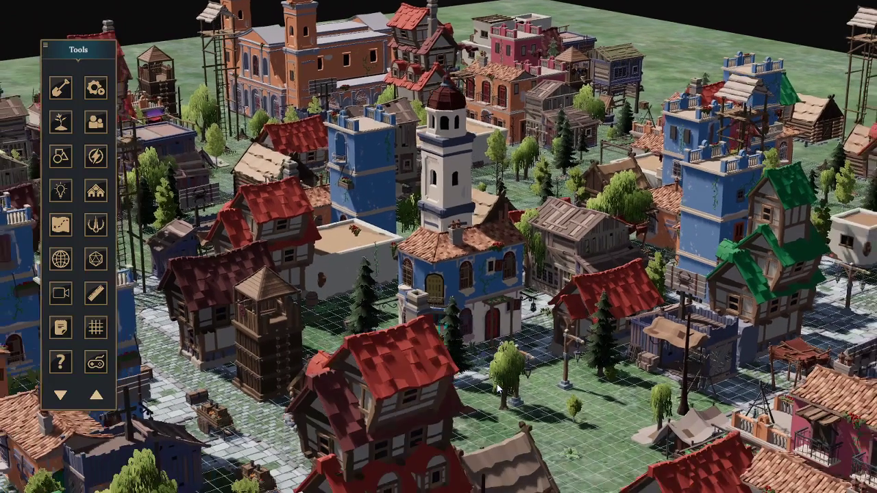
key(d)
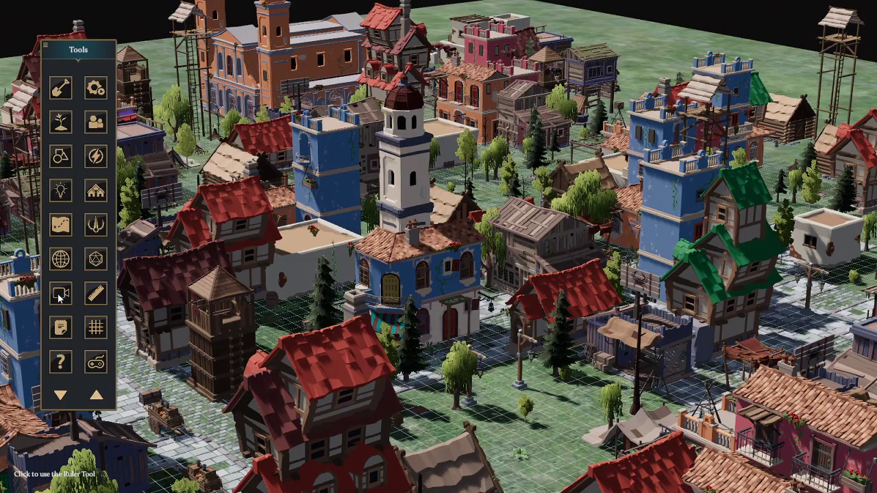
click(95, 294)
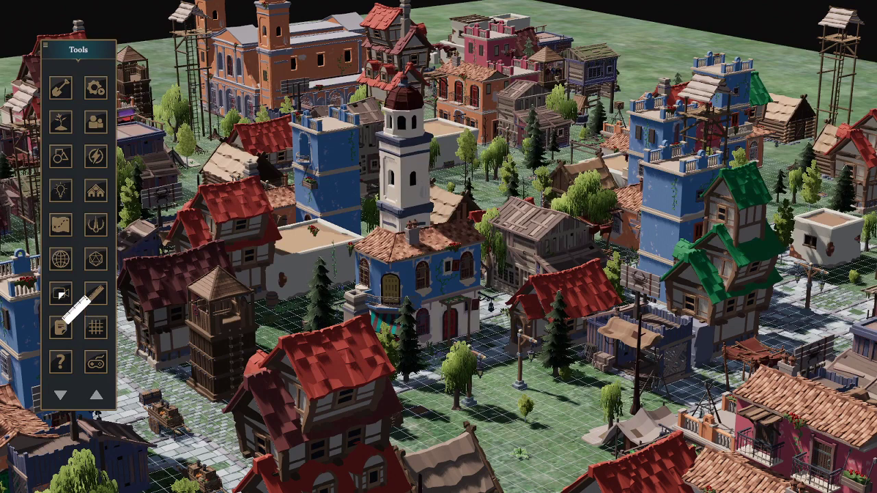
key(Escape)
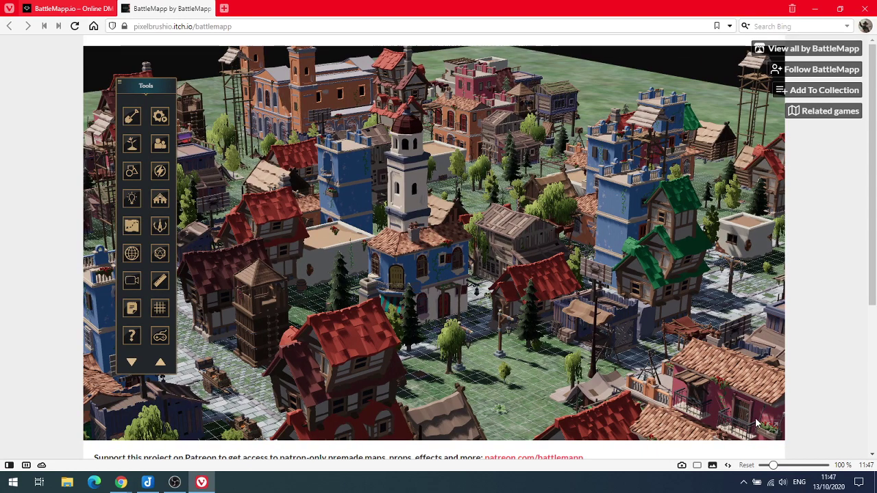
- Switch the town to the top-down grid view, then open and close the main menu
click(131, 282)
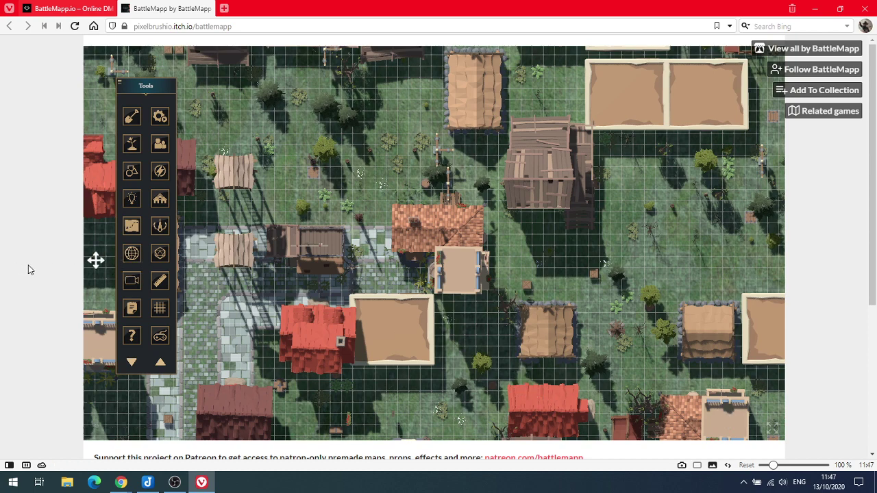
key(Escape)
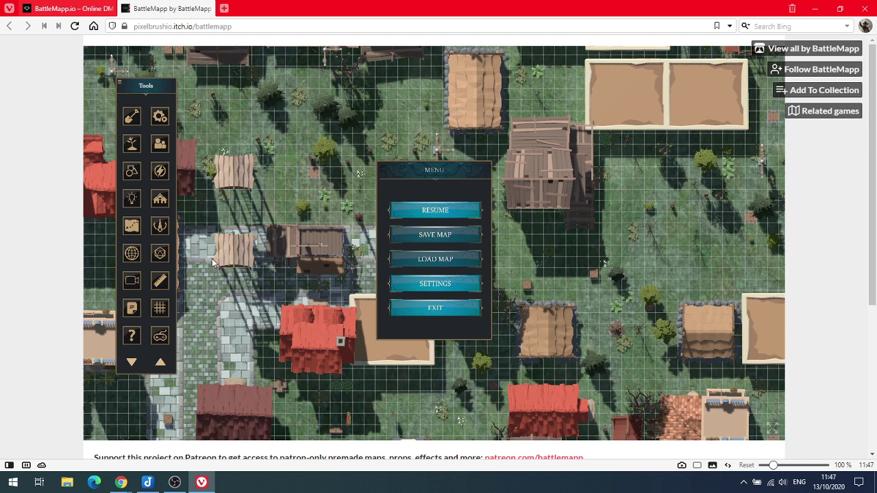
key(Escape)
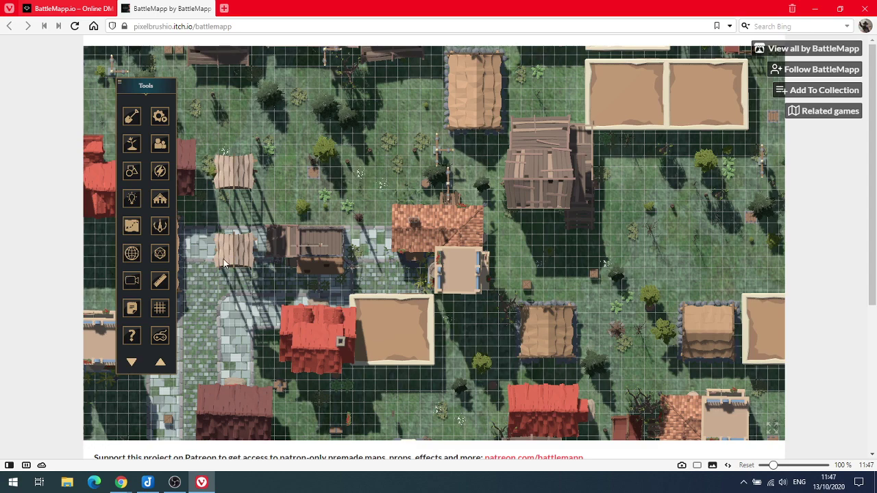
- Return to the tilted 3D view and pan the camera left across the town
click(132, 283)
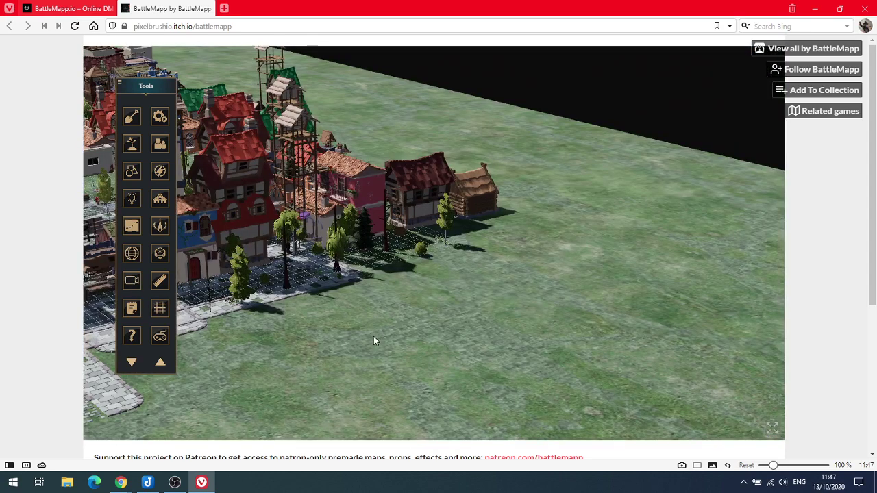
key(a)
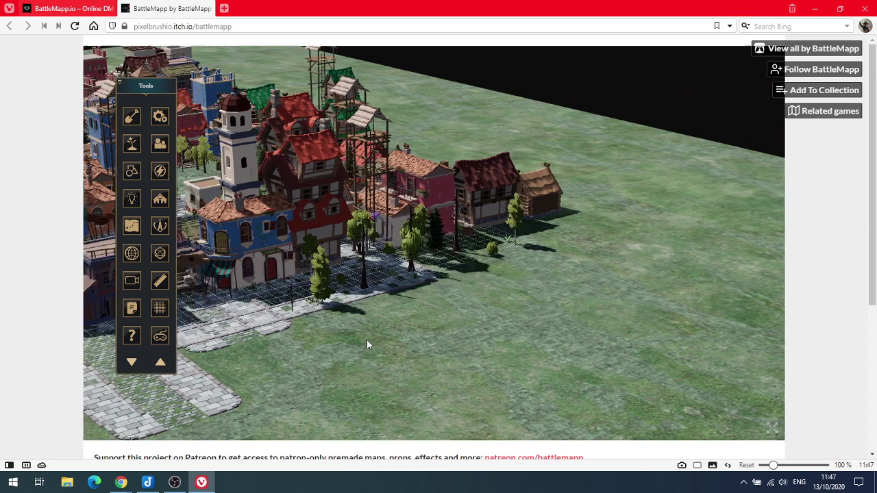
key(a)
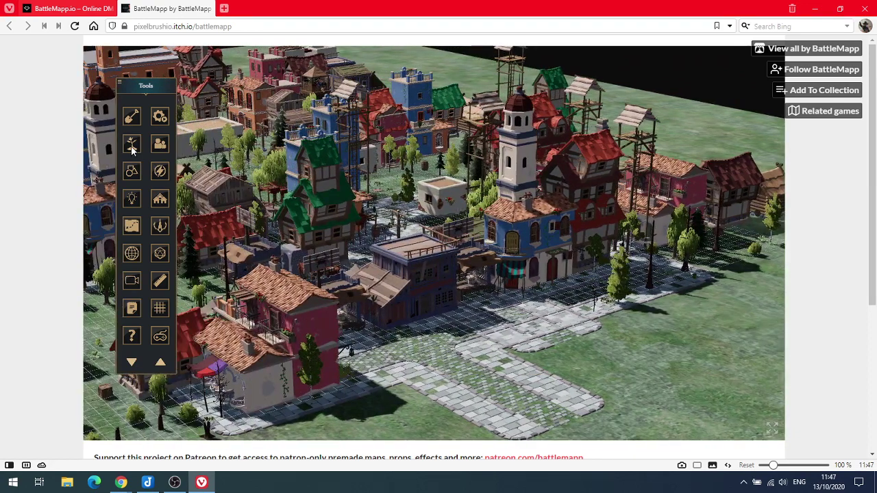
click(132, 145)
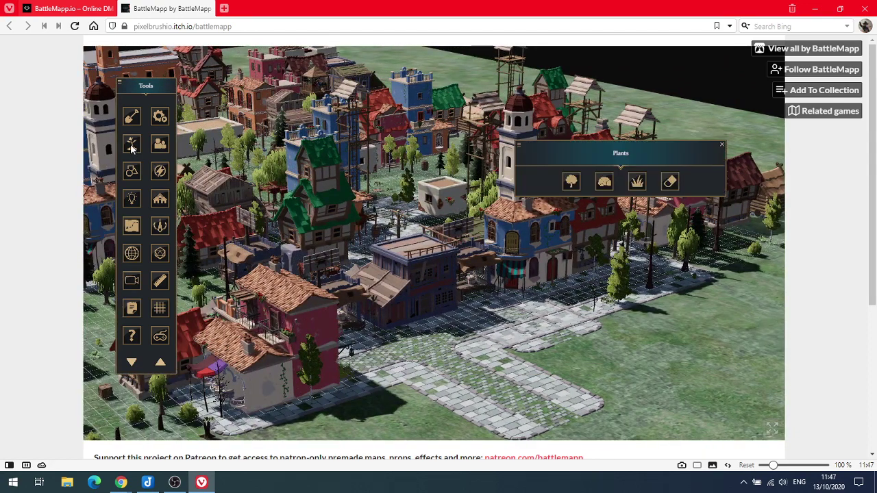
click(570, 181)
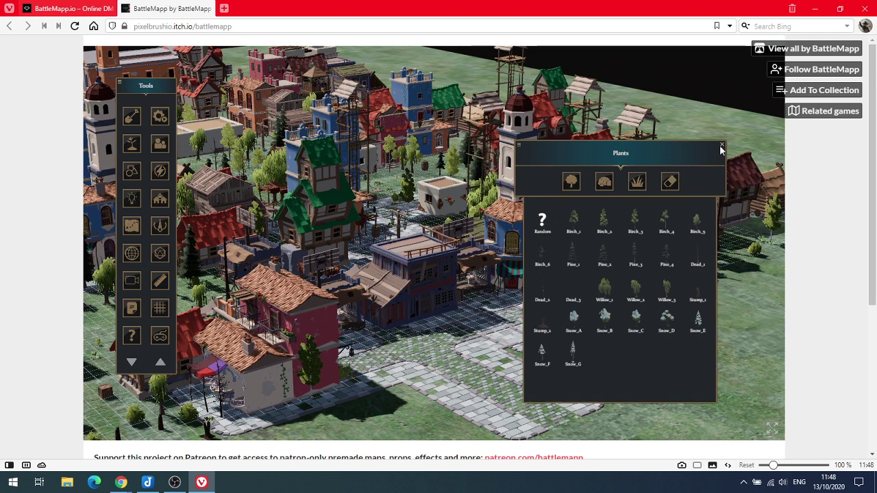
scroll(364, 332, up, 5)
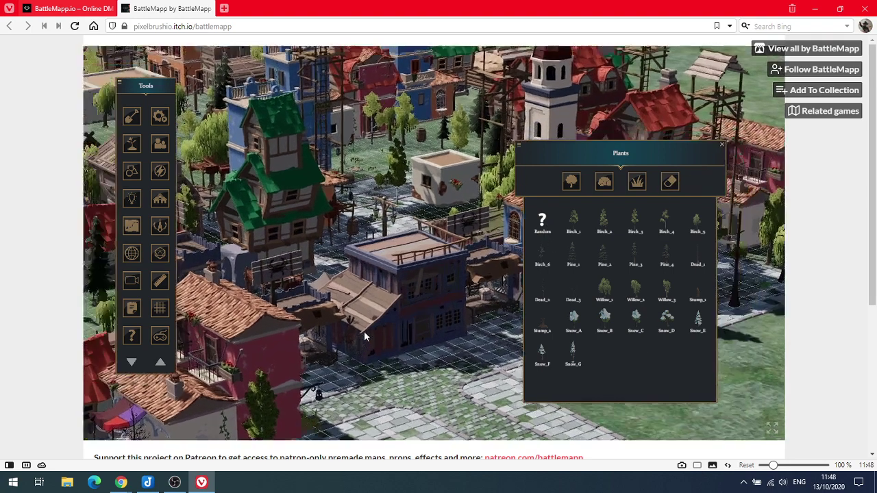
scroll(364, 331, down, 5)
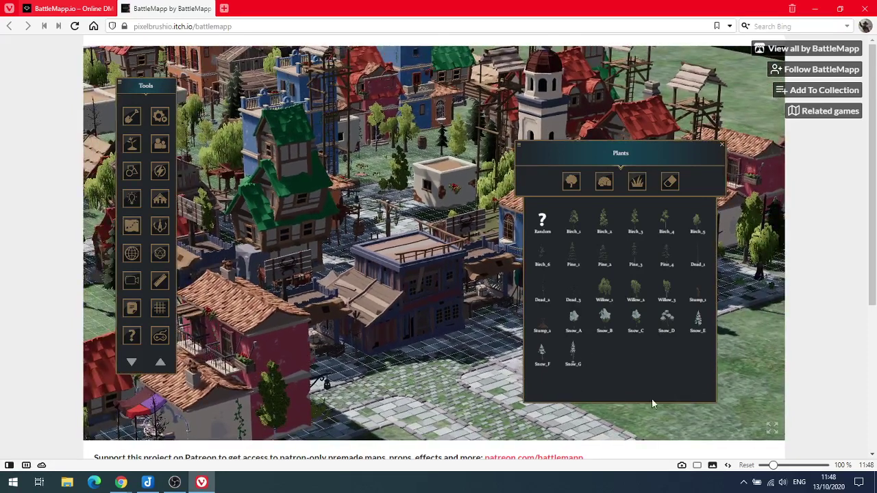
click(771, 427)
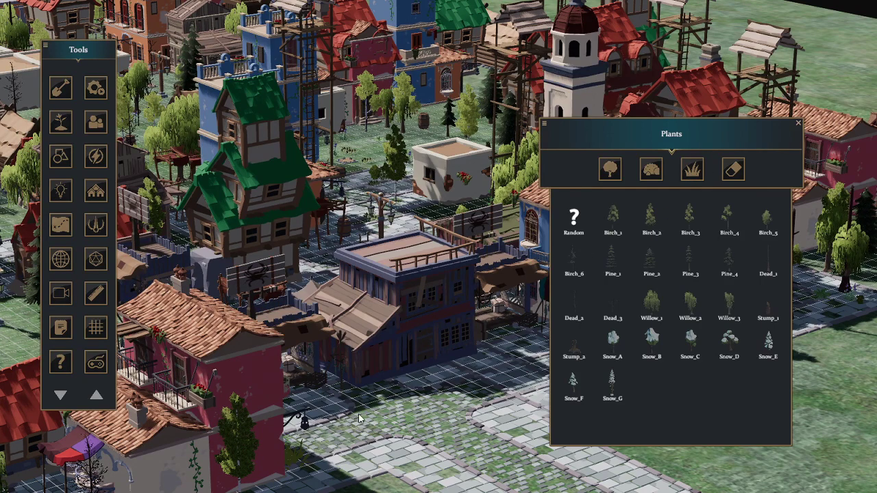
click(799, 125)
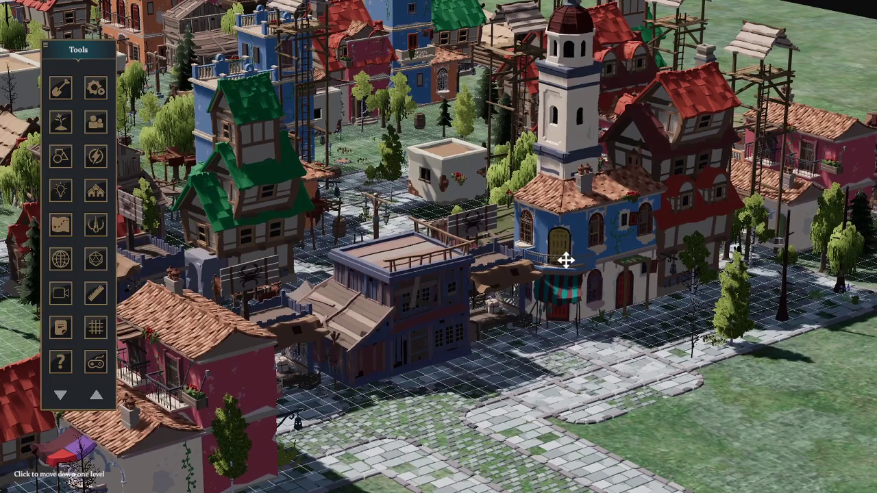
- Leave full screen, reopen the game menu and open the Video settings screen
key(Escape)
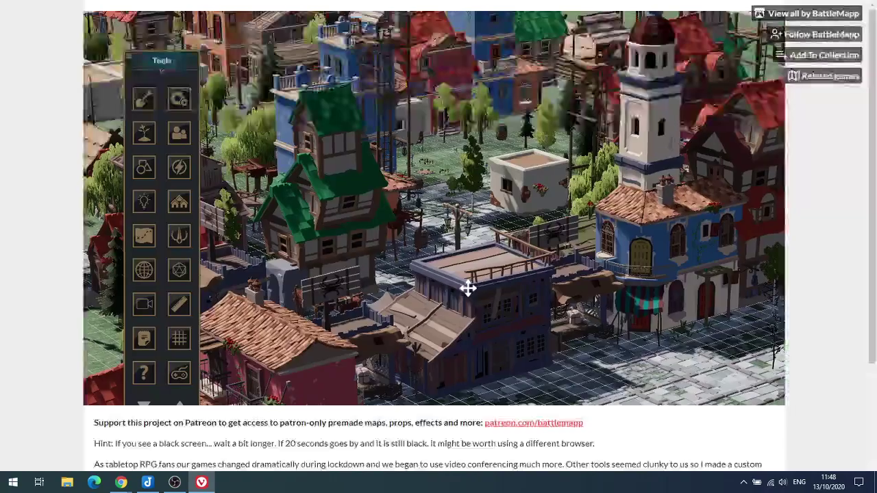
key(Escape)
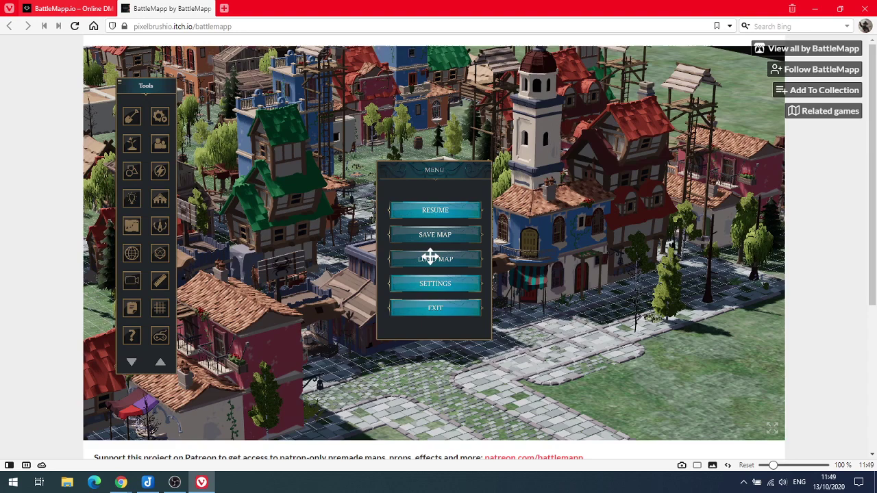
click(430, 258)
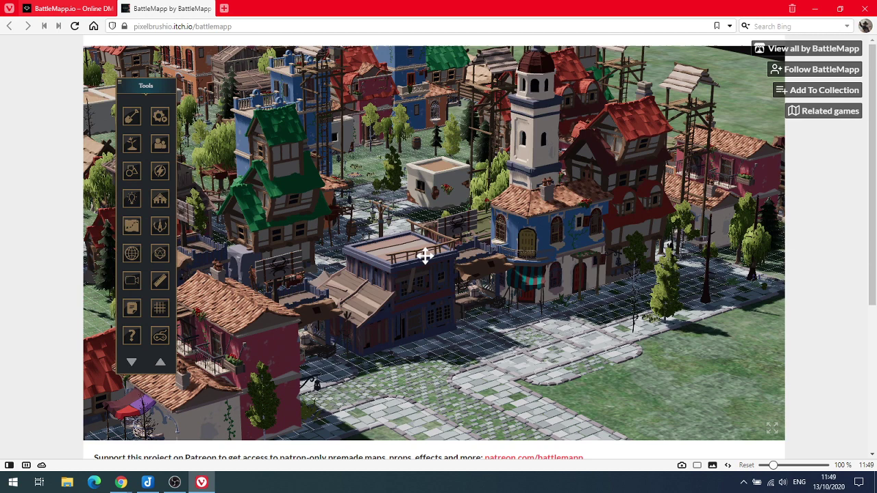
key(Escape)
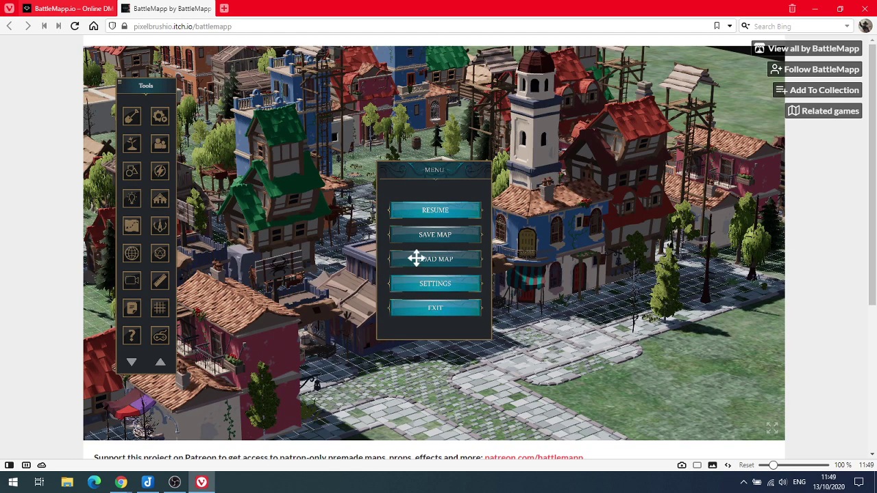
click(427, 301)
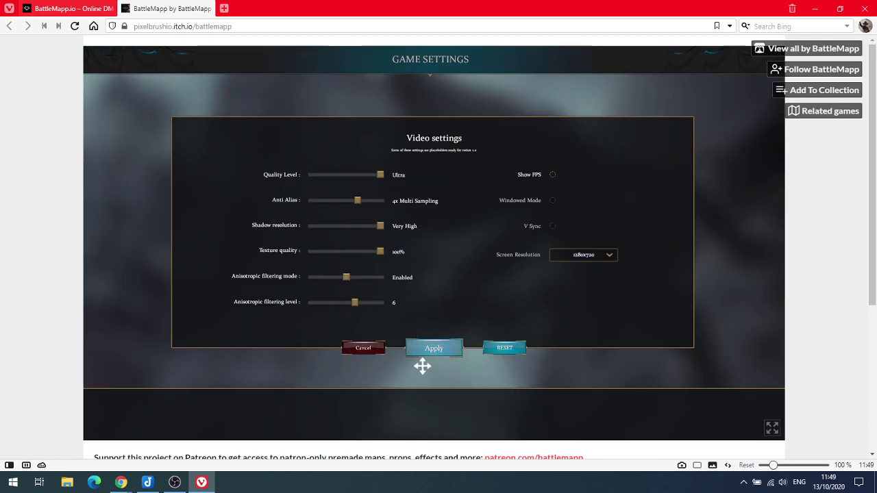
- Cancel the Video settings, keeping Ultra quality and 1280x720 resolution
click(363, 347)
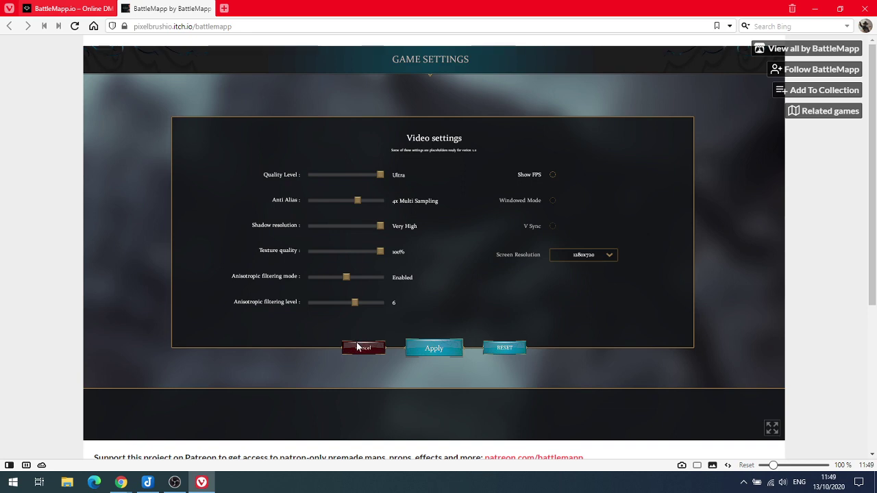
click(357, 348)
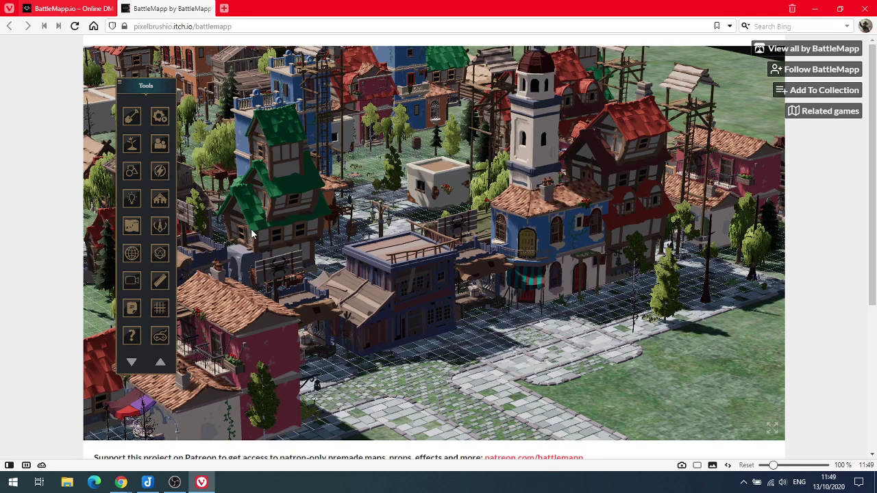
- Pan the camera left, forward and right over the town, then open a new browser tab
key(a)
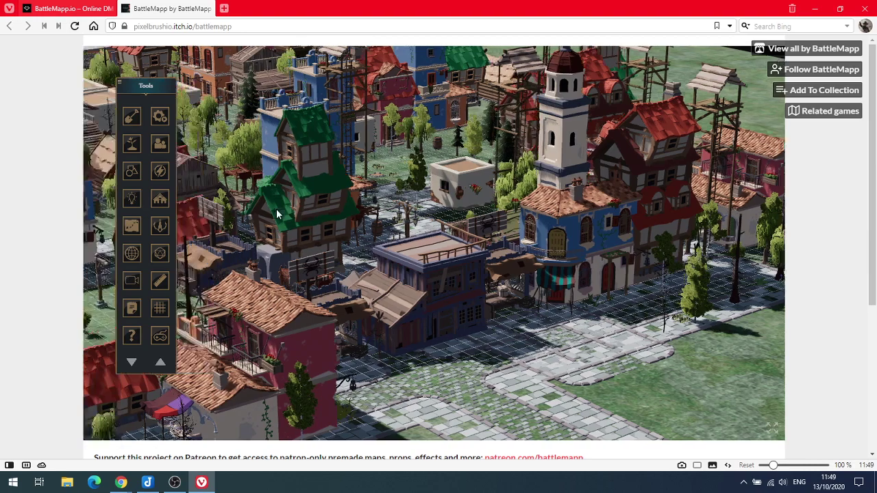
key(w)
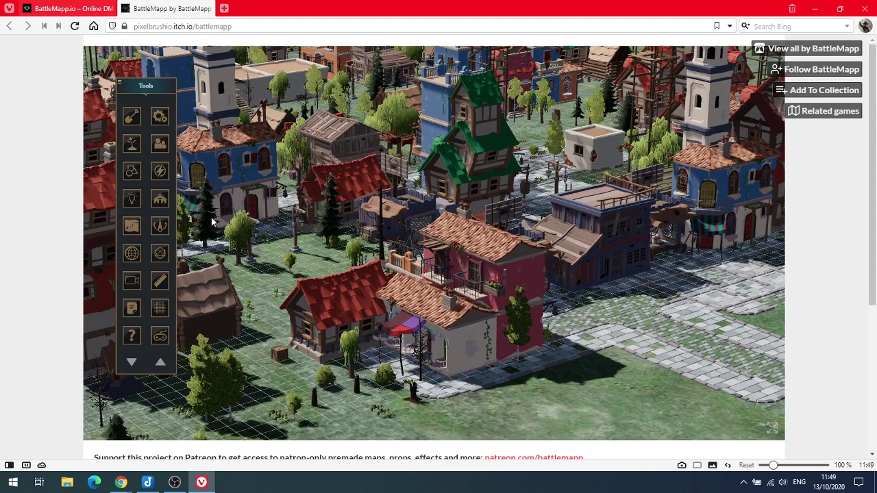
key(d)
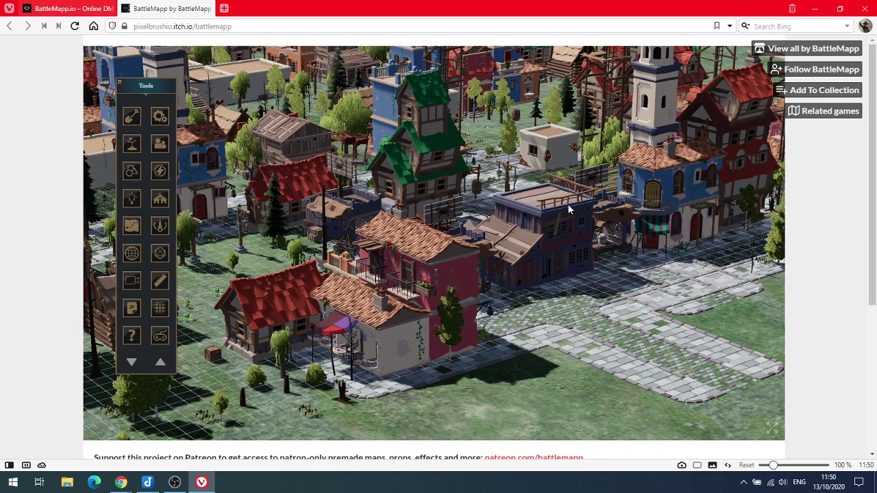
drag(568, 204, 520, 261)
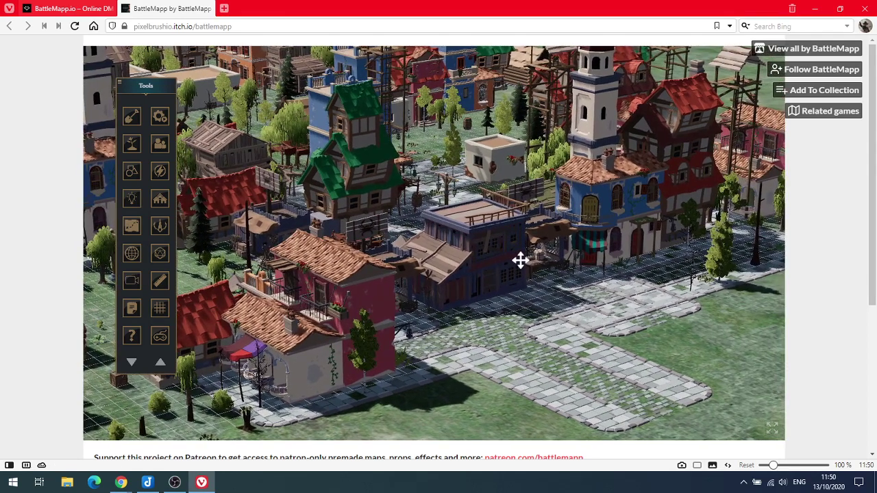
key(ctrl+t)
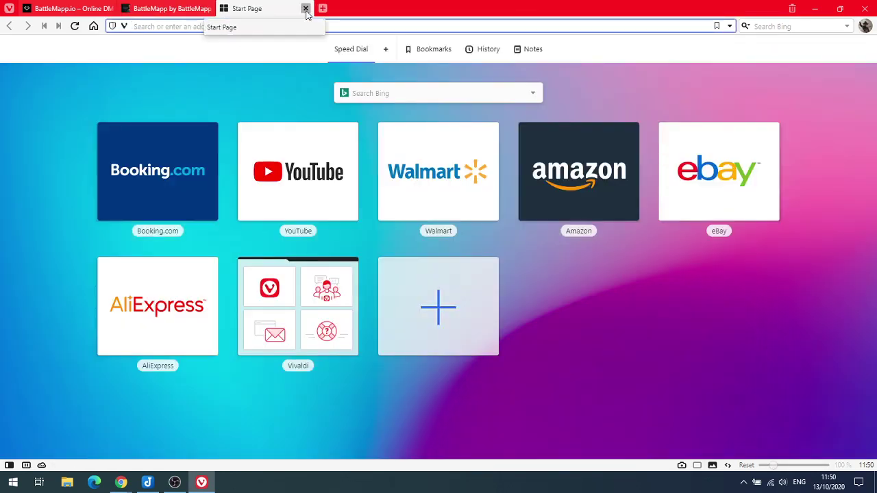
- Close the new Start Page tab and switch to the battlemapp.io homepage tab
click(306, 14)
click(238, 26)
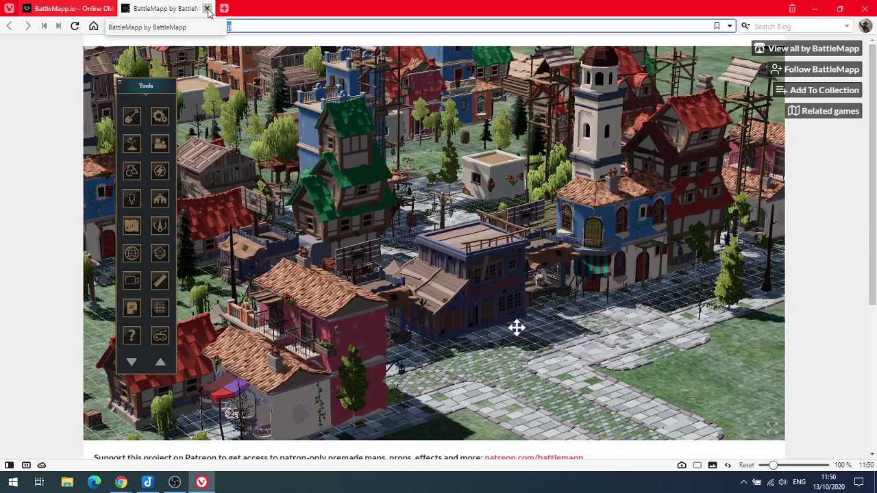
click(208, 10)
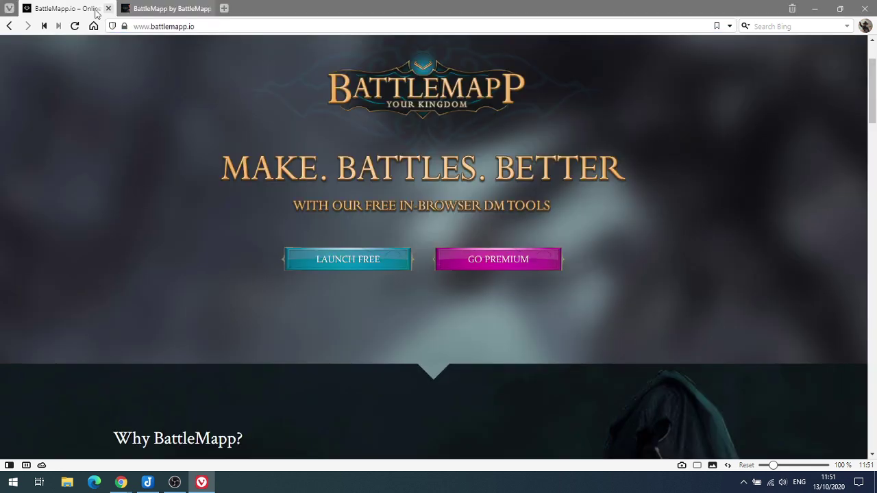
- Copy the battlemapp.io#why web address from Vivaldi's address bar
click(167, 27)
right_click(166, 27)
click(196, 100)
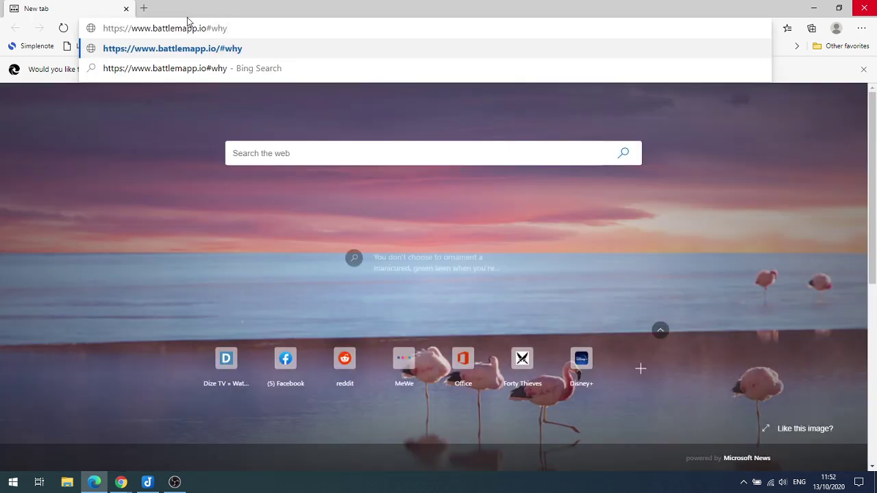
- Put the battlemapp.io address in Edge's new tab to load BattleMapp
key(BackSpace)
key(BackSpace)
key(BackSpace)
key(BackSpace)
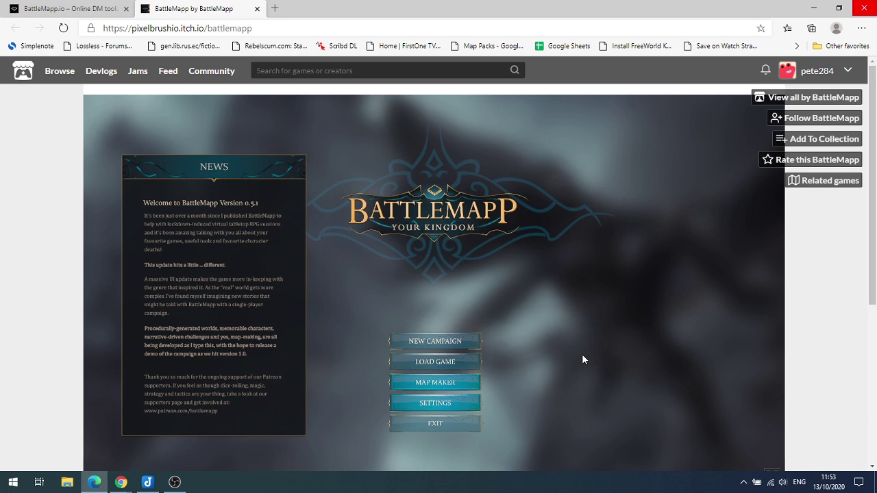
- Go full screen, start Map Maker and generate a 50x50 forest of 200 trees and 200 plants
scroll(436, 292, down, 1)
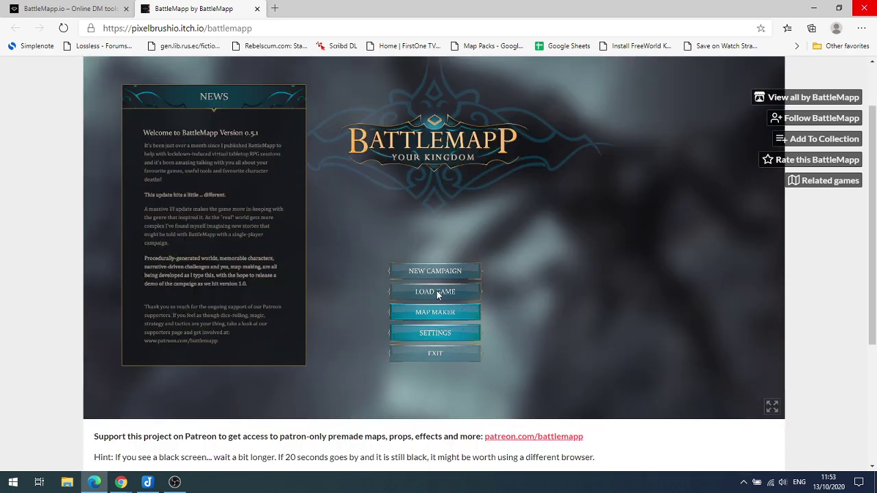
key(F11)
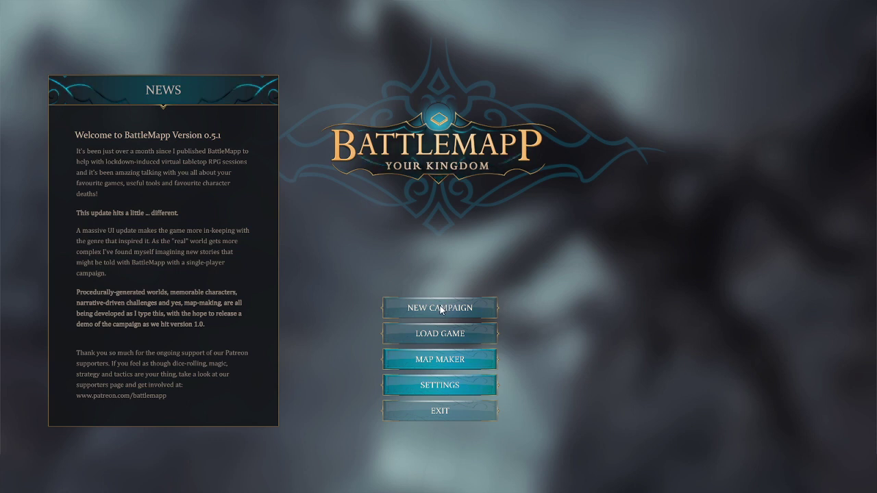
click(437, 361)
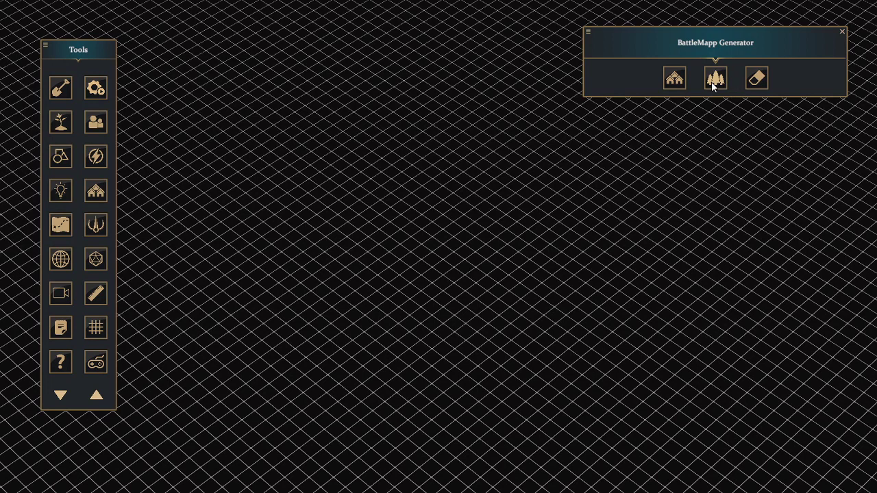
click(714, 81)
click(752, 336)
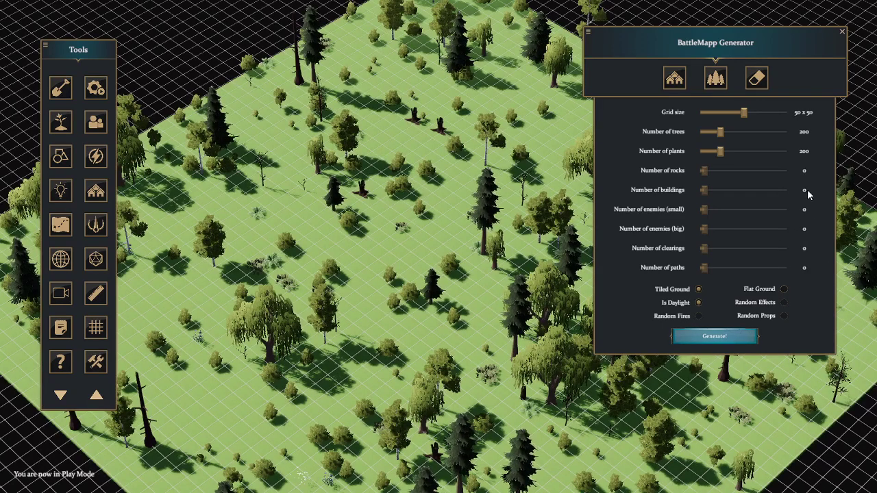
click(843, 33)
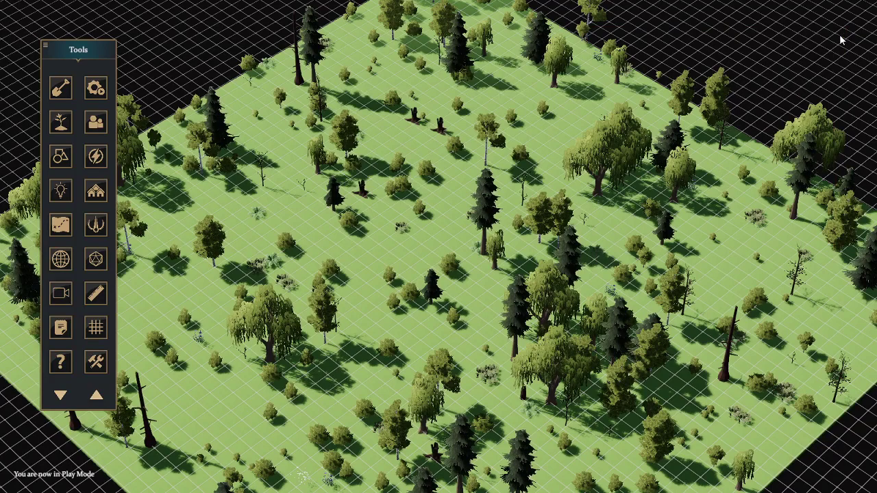
middle_drag(426, 342, 444, 333)
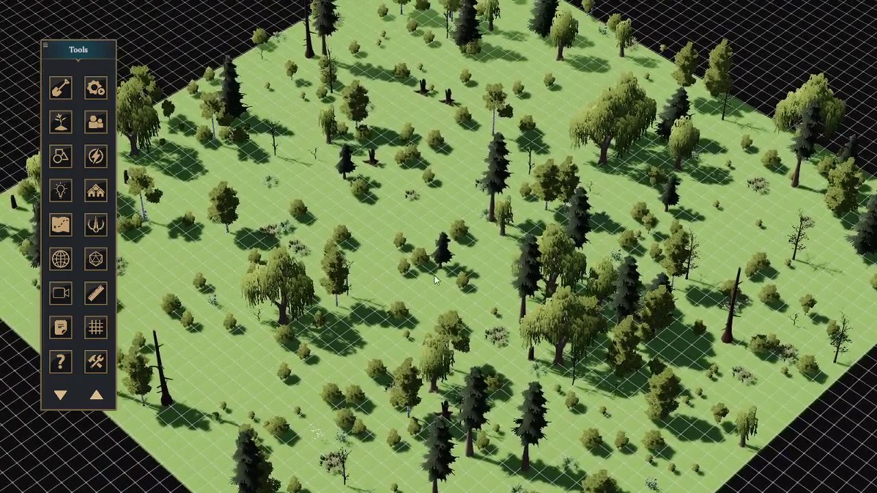
- Place one plain Bush from the Plants bush category onto the forest map
key(d)
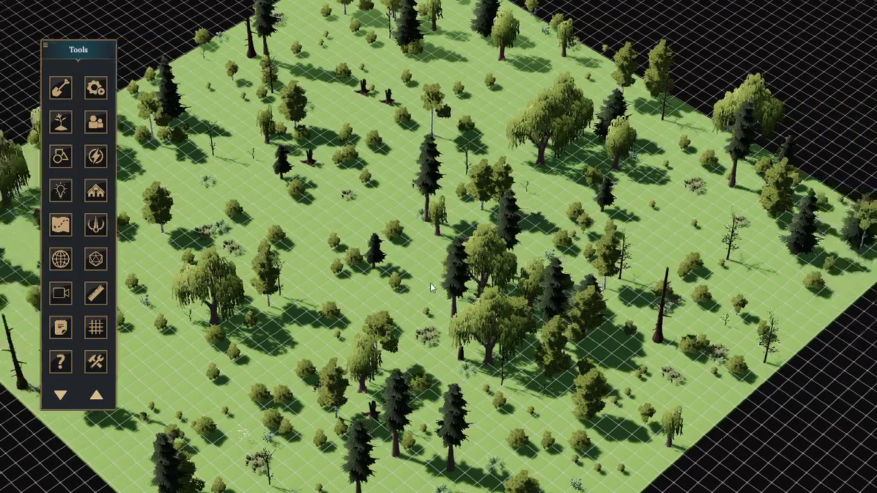
key(a)
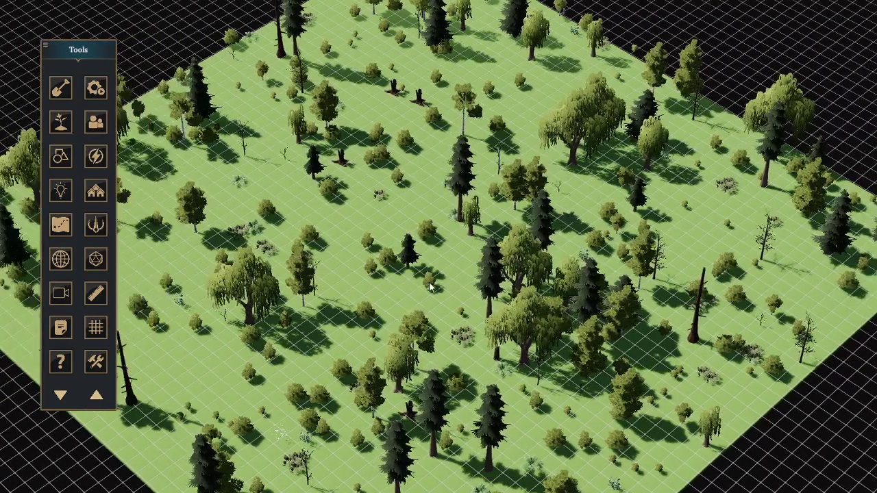
click(59, 126)
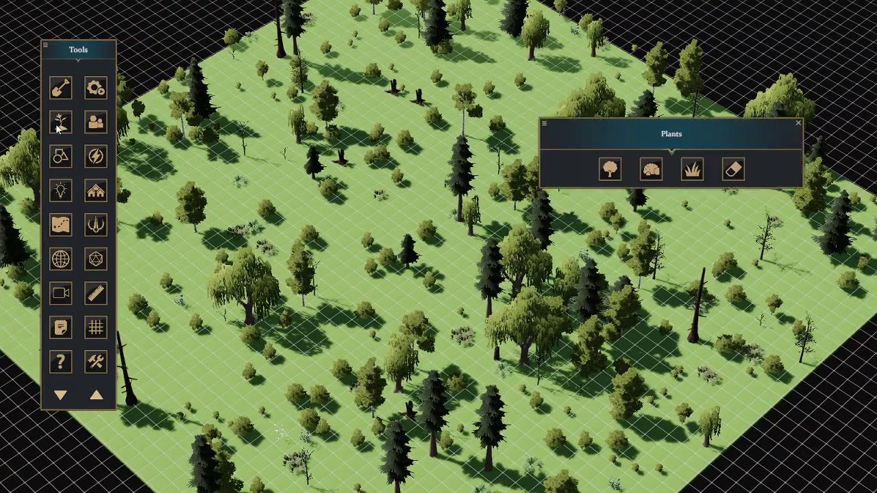
click(651, 170)
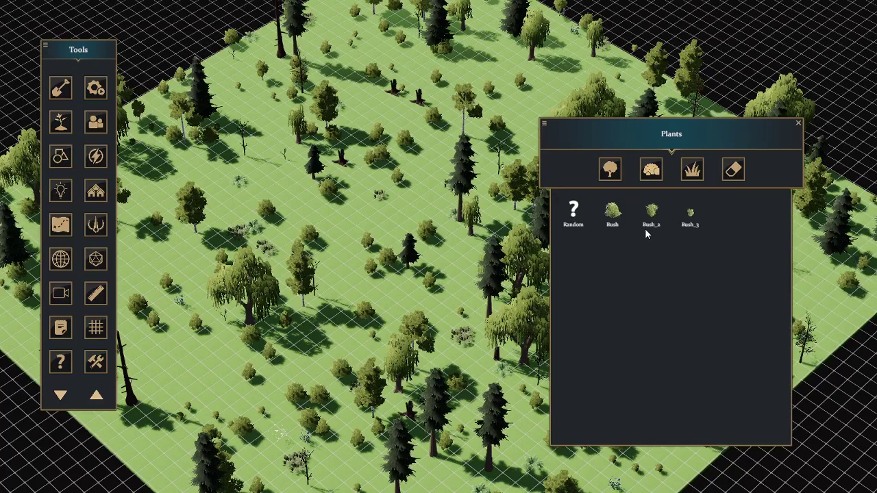
click(613, 214)
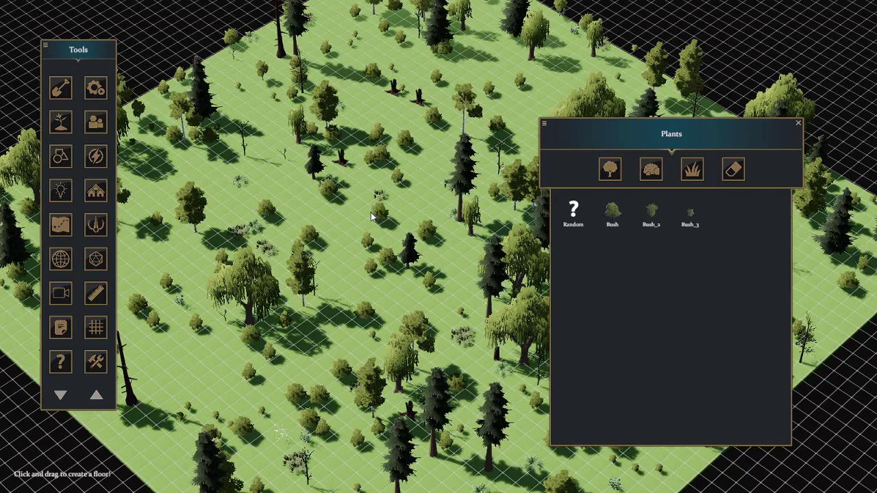
click(344, 225)
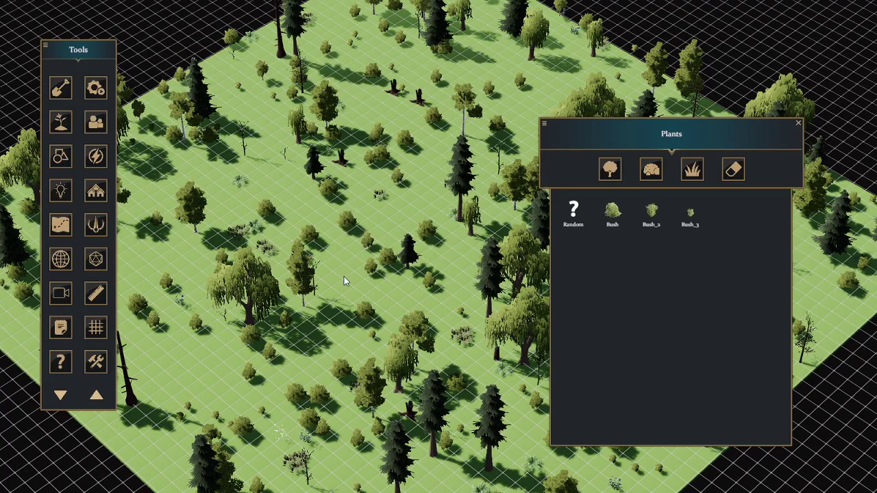
click(607, 214)
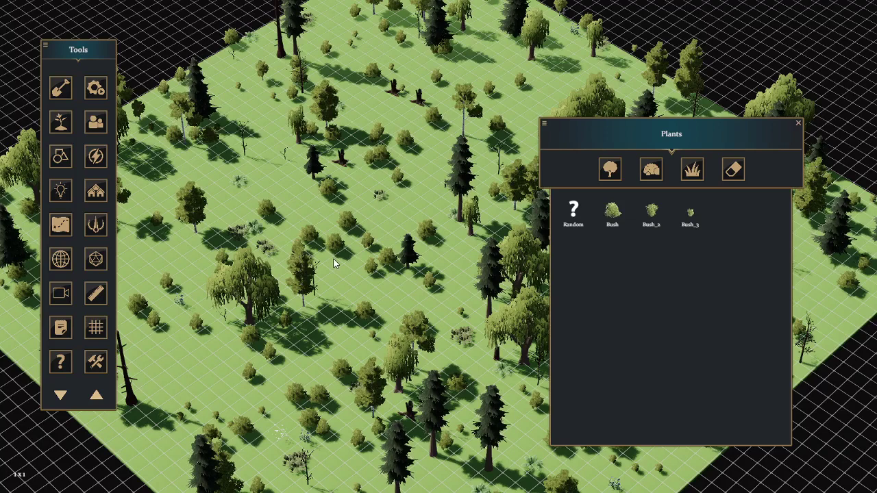
click(59, 364)
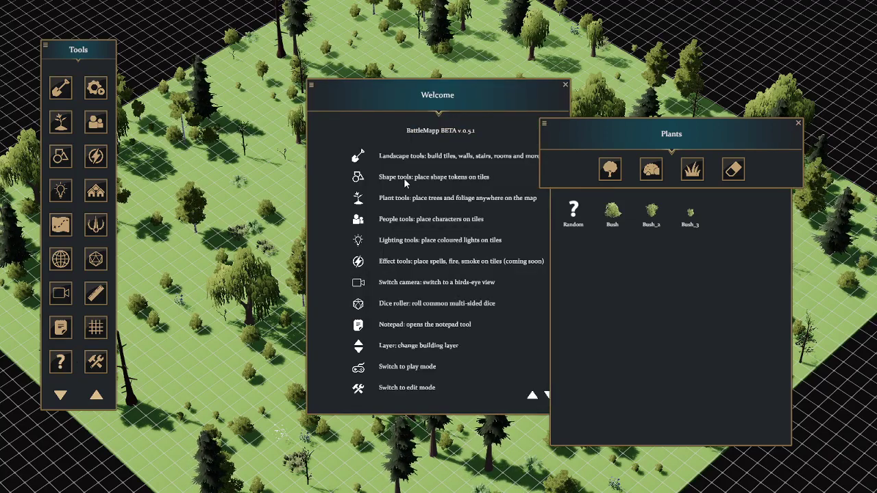
click(533, 396)
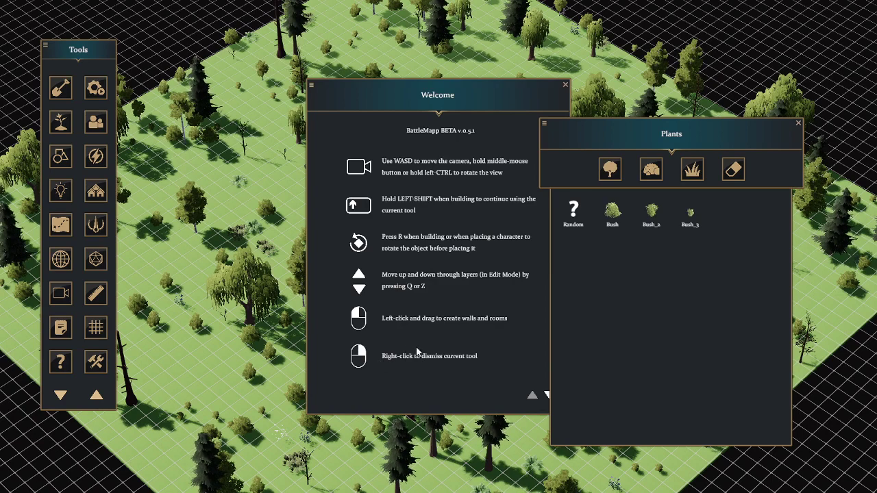
click(565, 85)
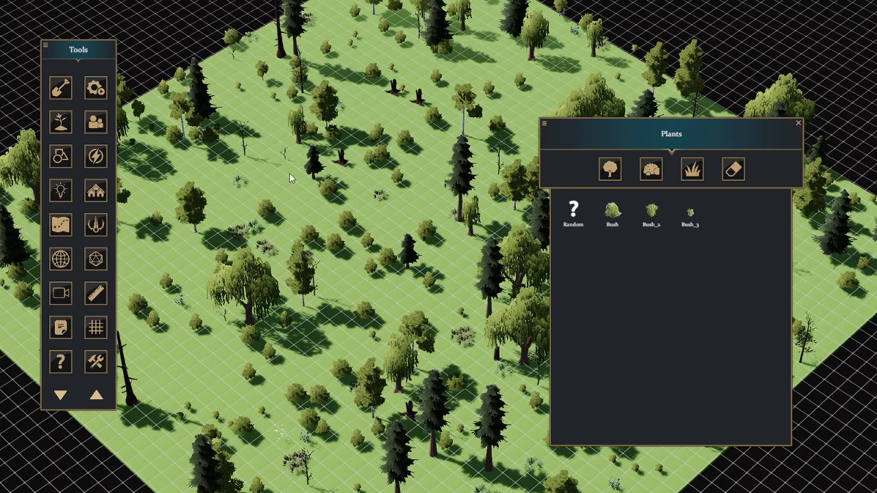
- Close the Plants panel and place a people-category character in the forest clearing
key(Escape)
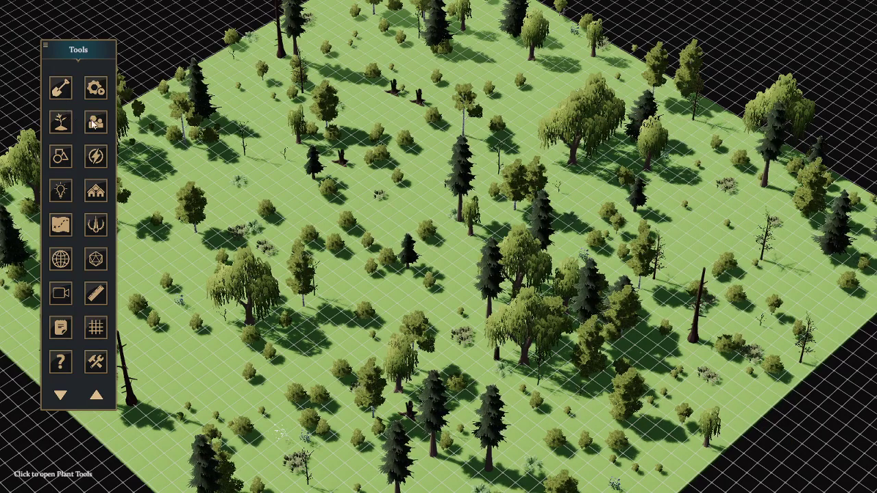
click(94, 126)
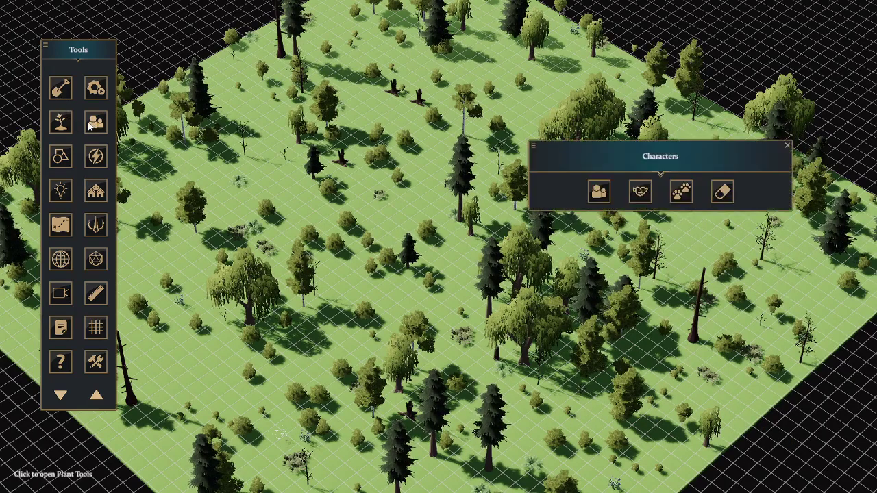
click(602, 194)
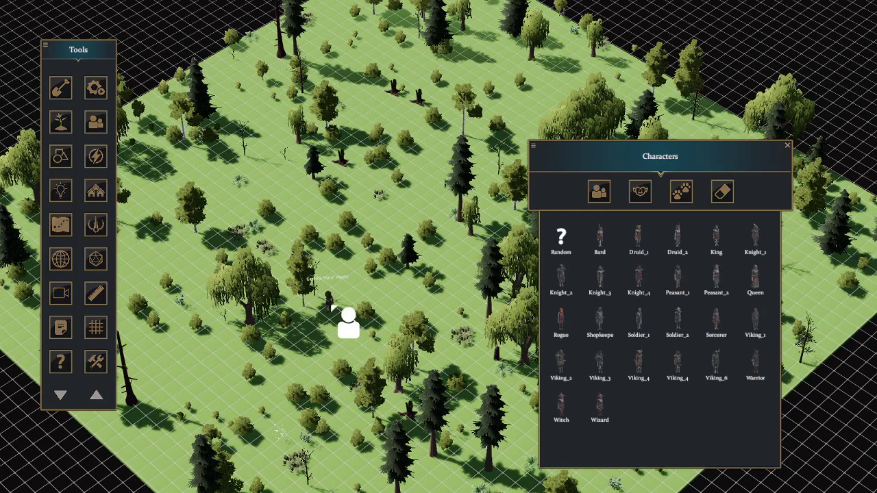
click(343, 277)
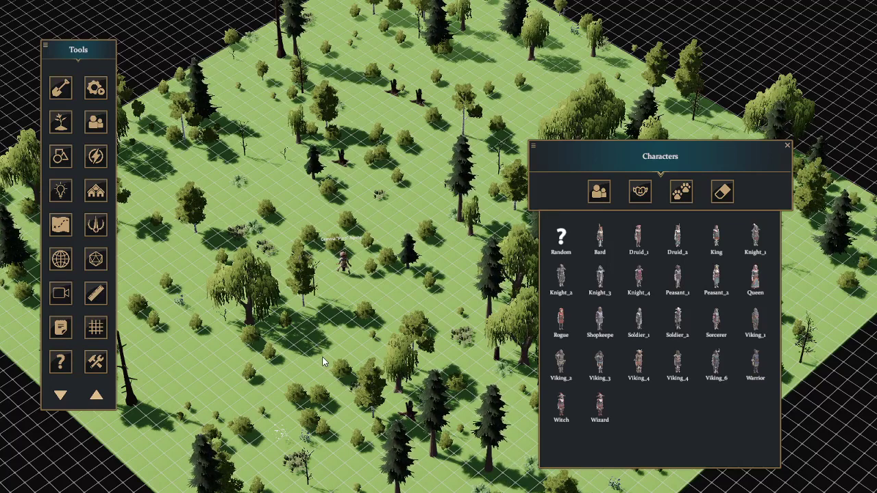
- Zoom in and orbit to a low, ground-level view framing the labelled character among the trees
key(w)
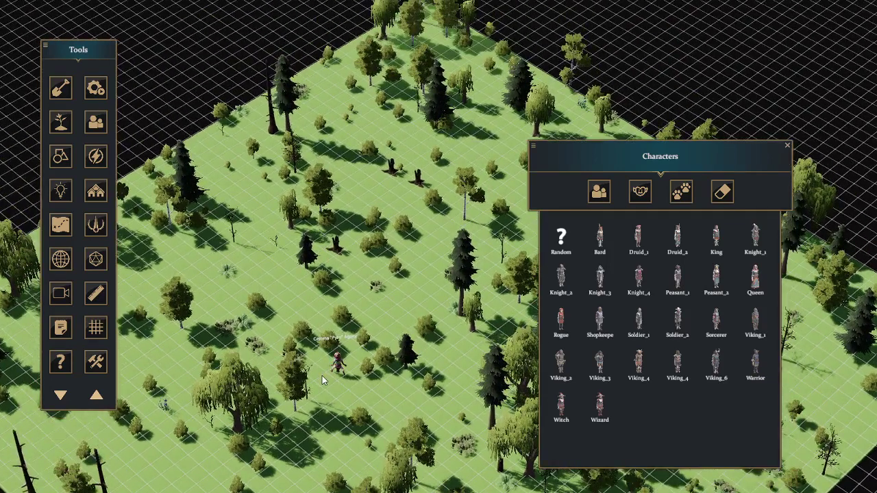
key(s)
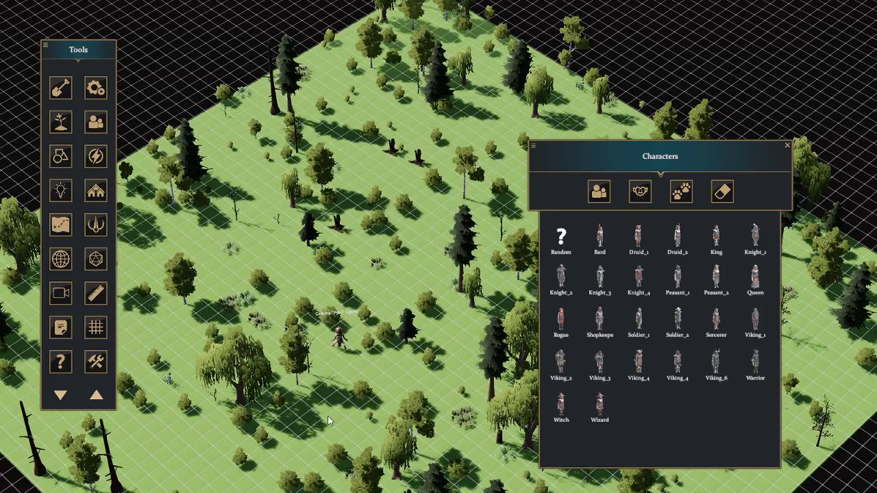
key(e)
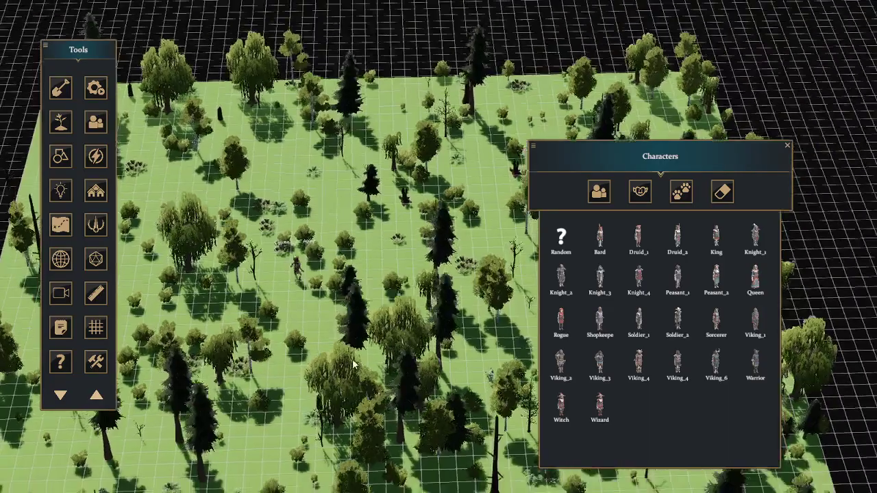
scroll(354, 365, up, 5)
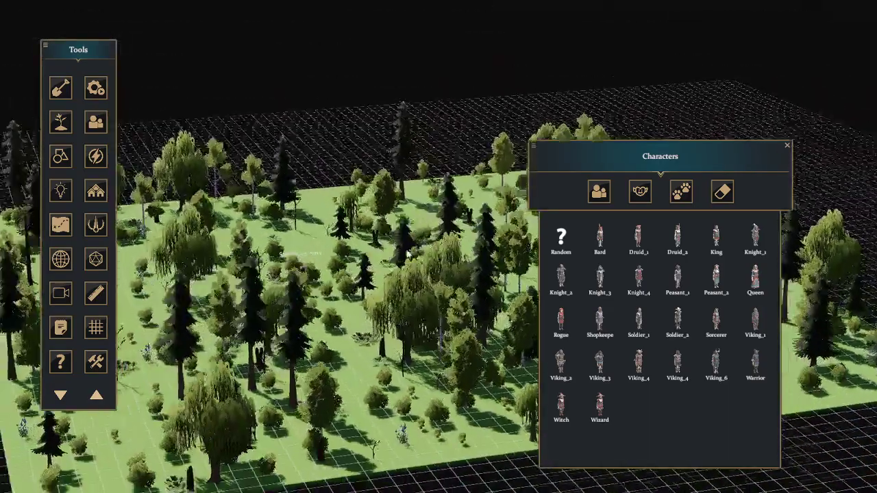
scroll(346, 233, up, 5)
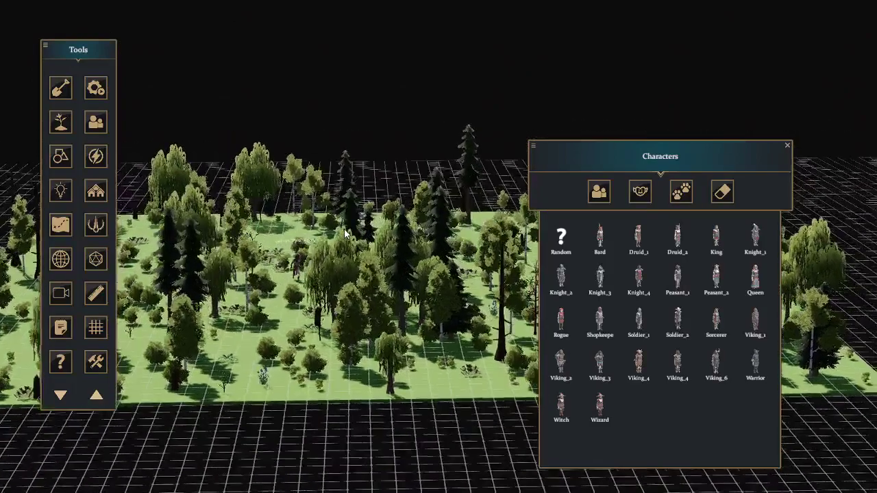
scroll(346, 233, up, 2)
scroll(324, 239, up, 4)
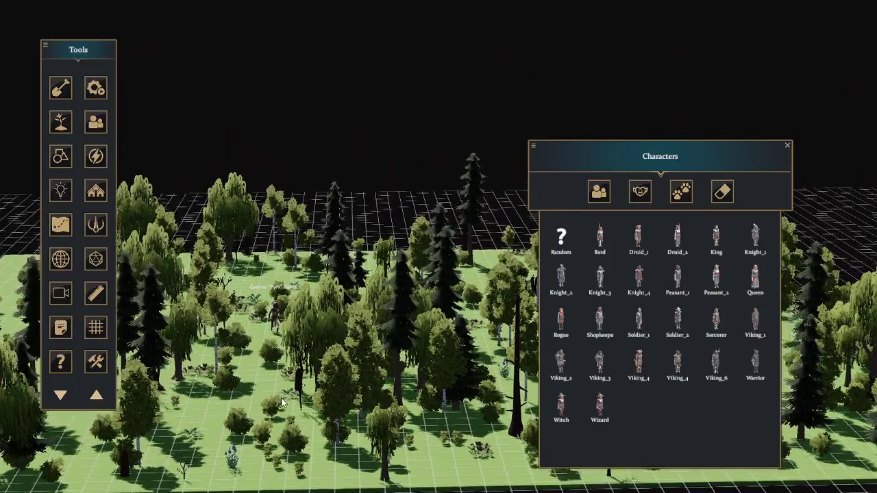
right_drag(283, 401, 343, 401)
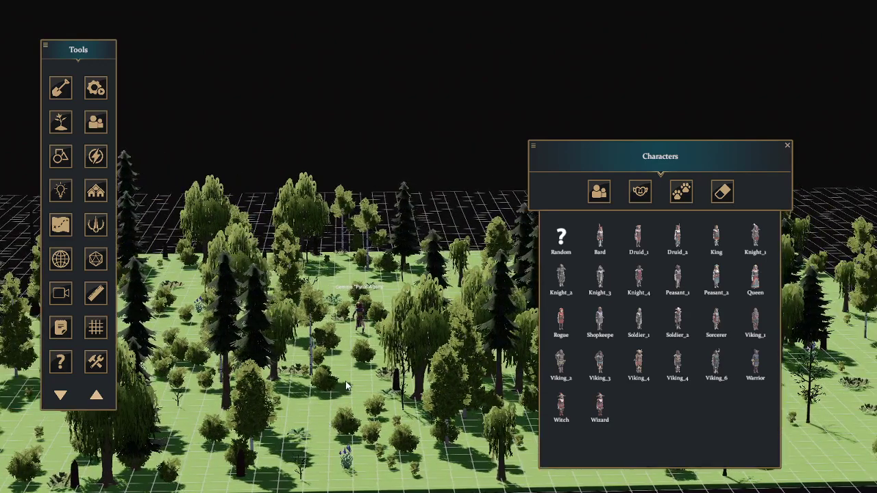
scroll(344, 401, up, 8)
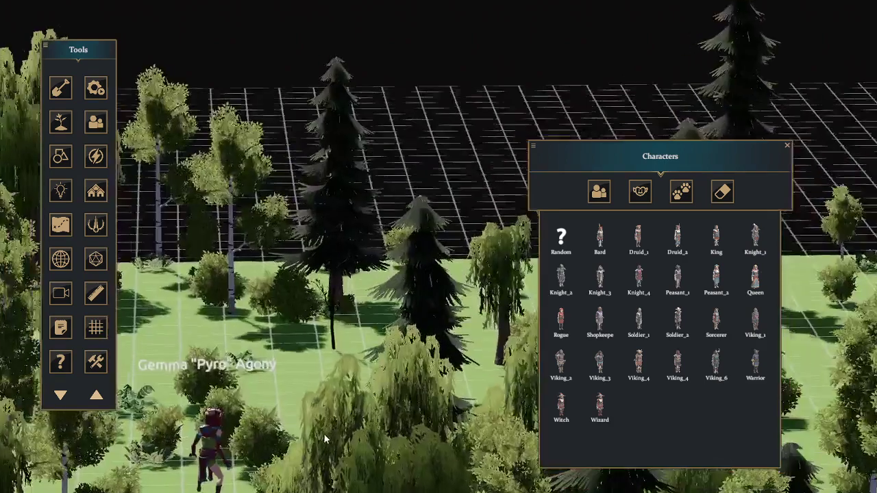
scroll(319, 430, down, 8)
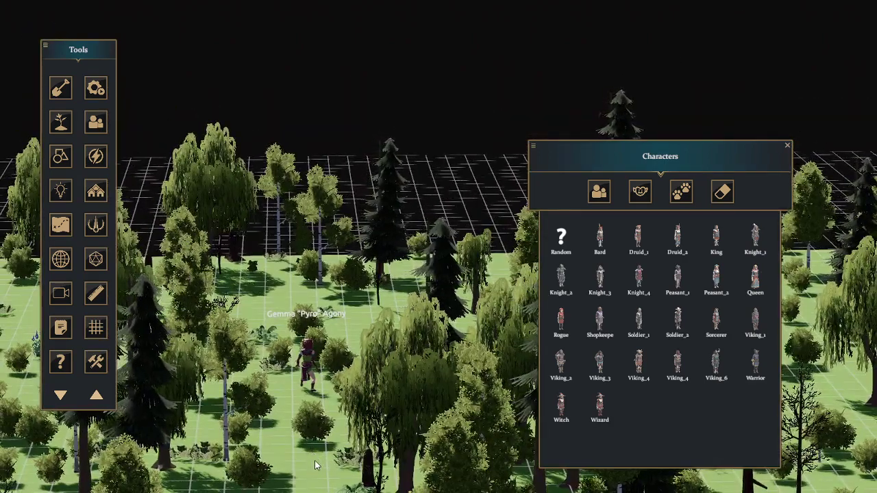
middle_drag(315, 461, 2, 445)
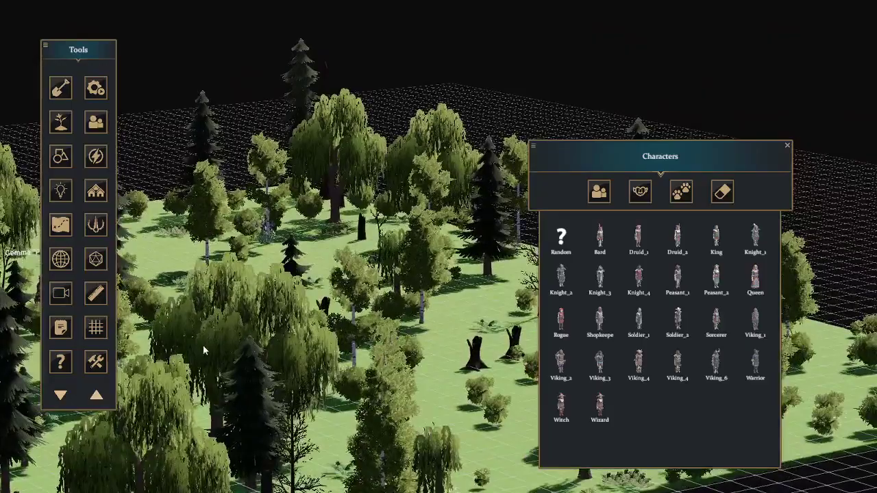
scroll(206, 343, up, 5)
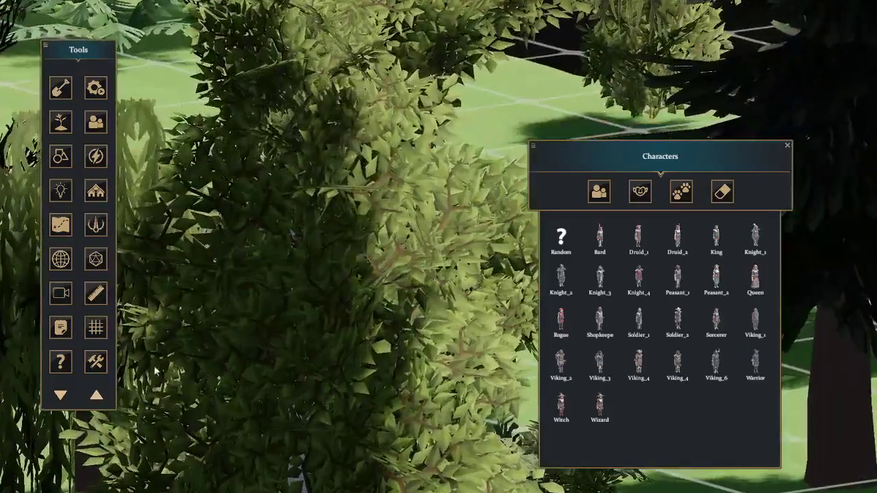
scroll(198, 360, up, 5)
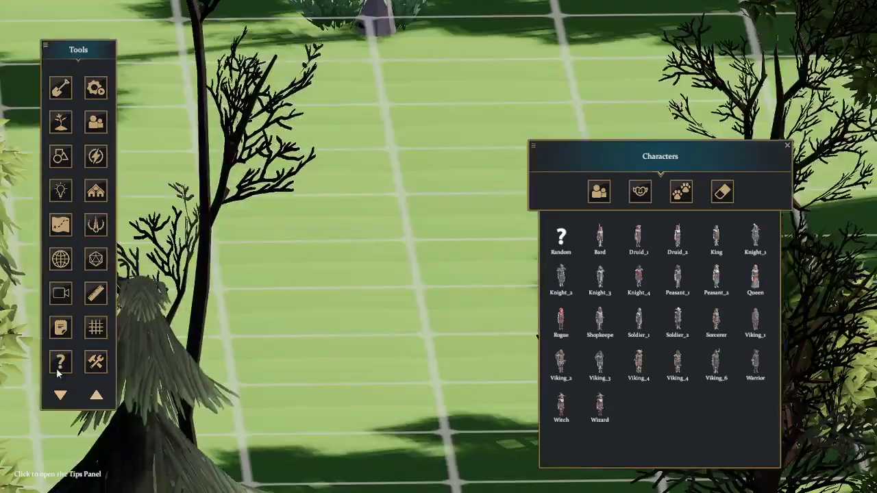
middle_drag(58, 372, 118, 340)
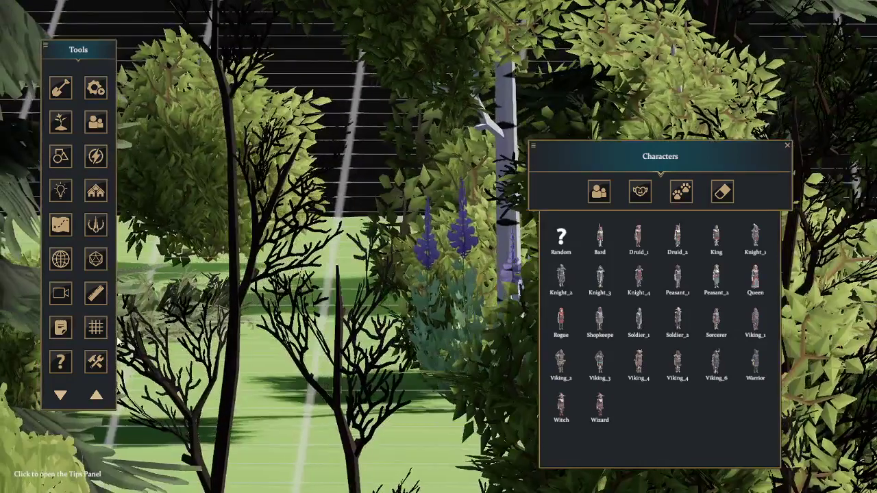
scroll(115, 337, down, 5)
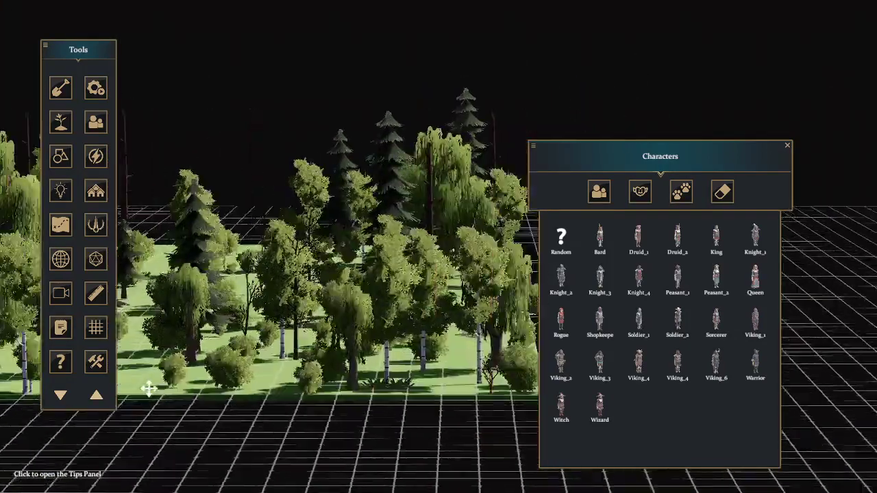
middle_drag(148, 389, 203, 388)
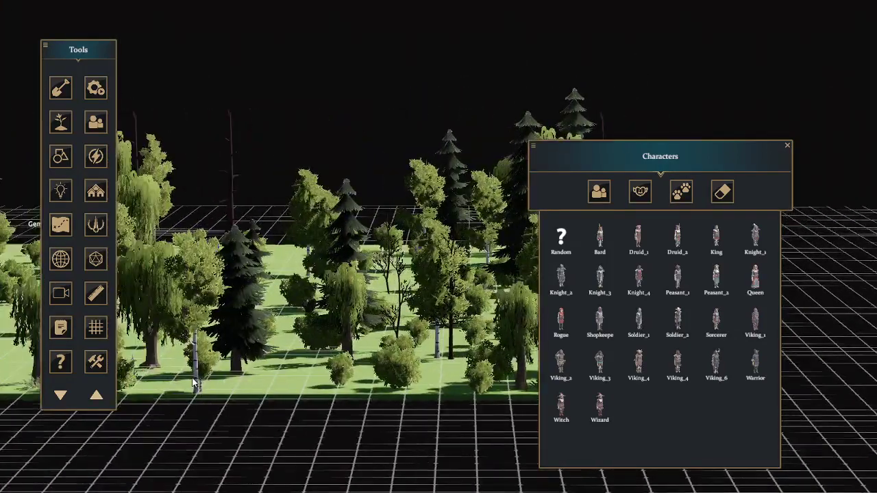
scroll(252, 377, up, 5)
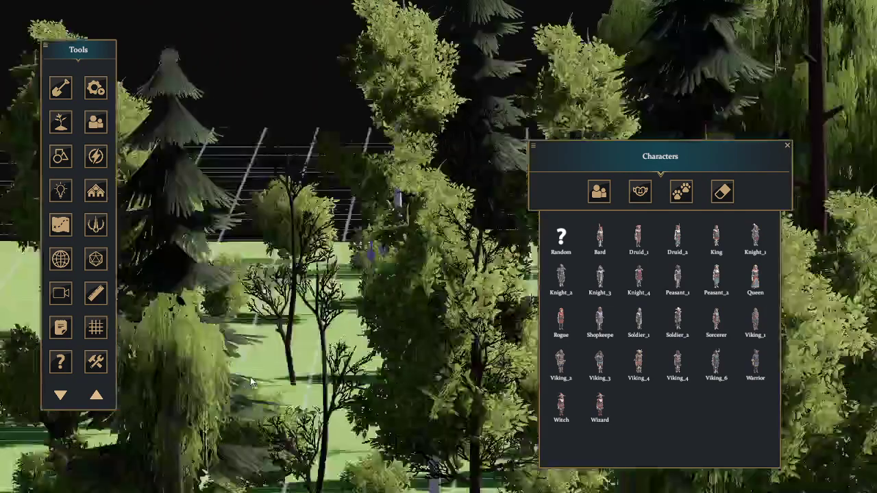
scroll(240, 381, down, 4)
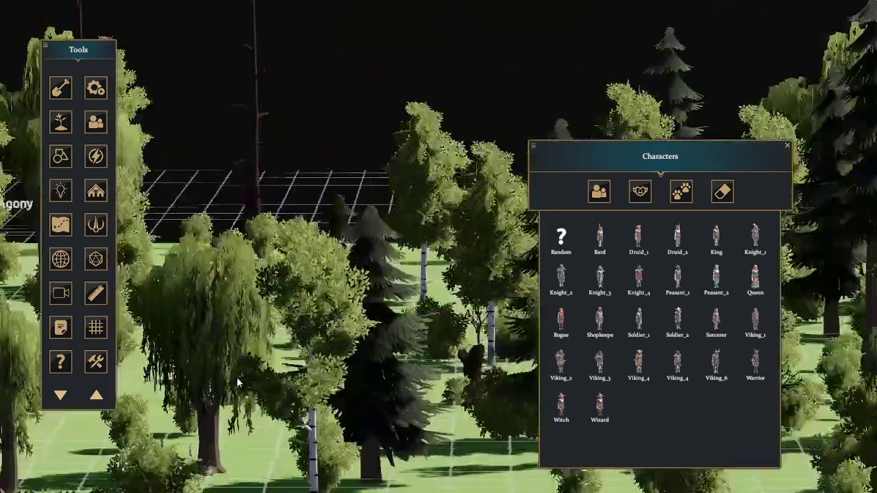
scroll(174, 375, up, 5)
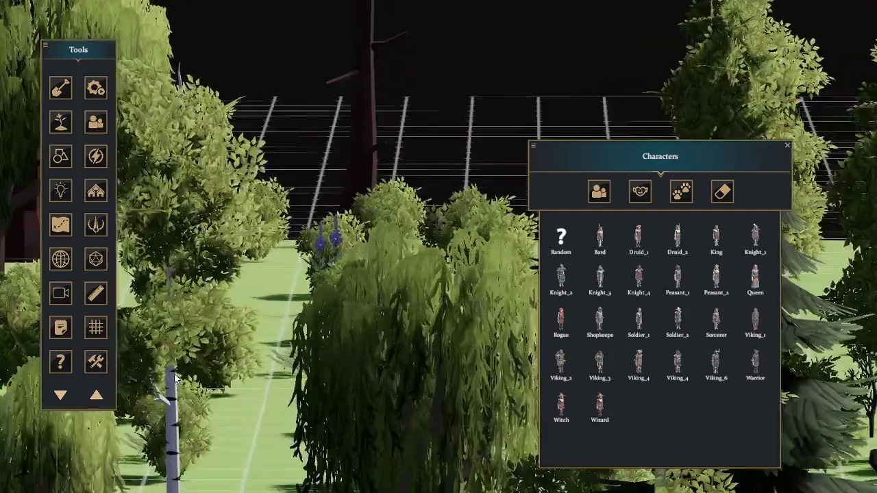
scroll(174, 374, up, 3)
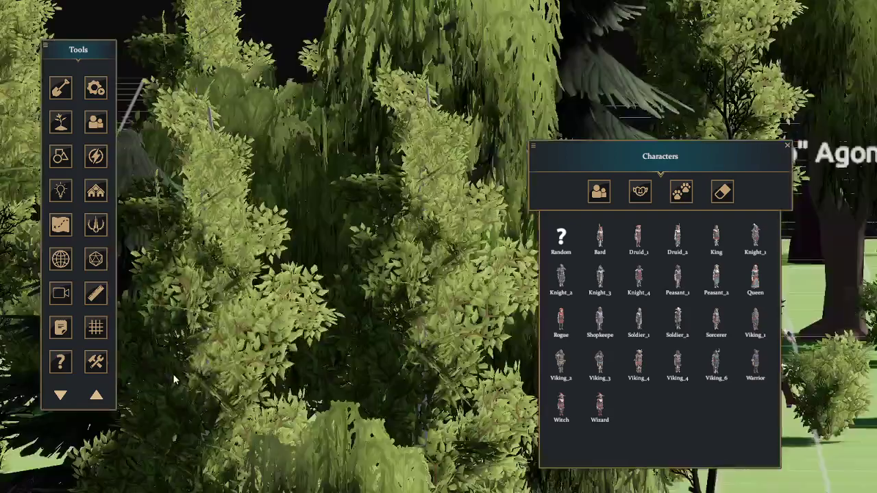
scroll(173, 374, up, 1)
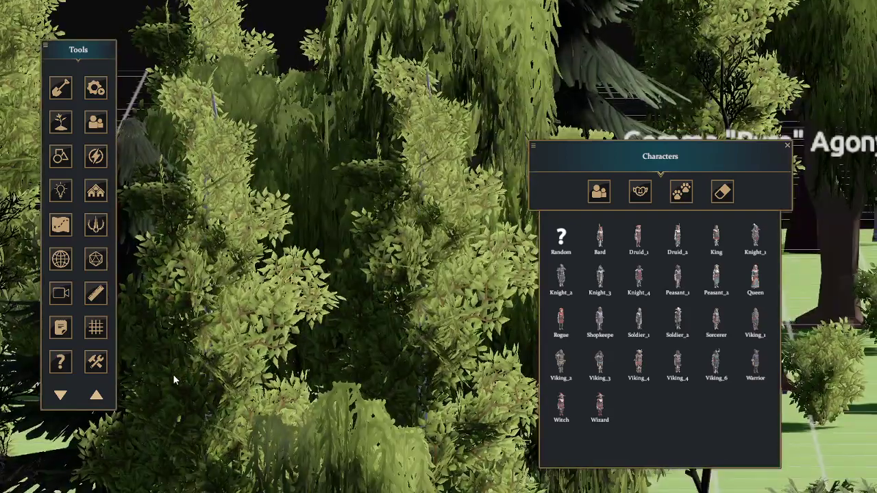
scroll(173, 374, down, 4)
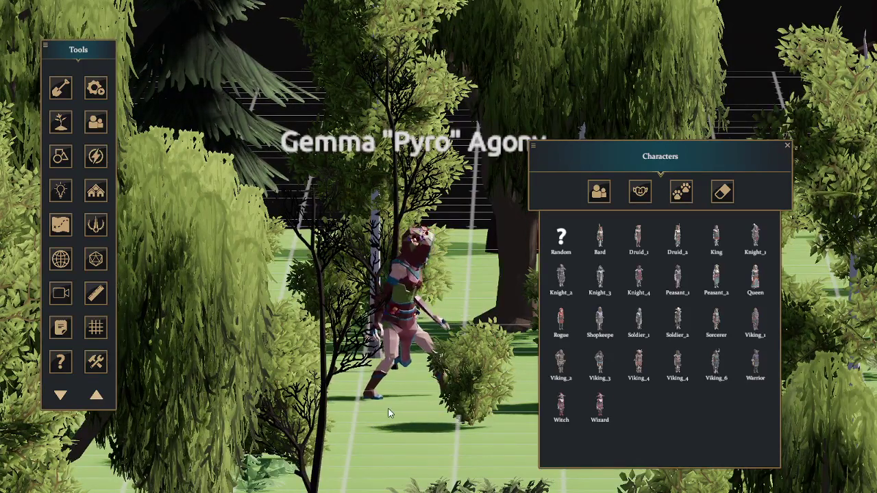
- Drag a Giant from the monster characters beside the first character, then zoom out and pan
click(636, 195)
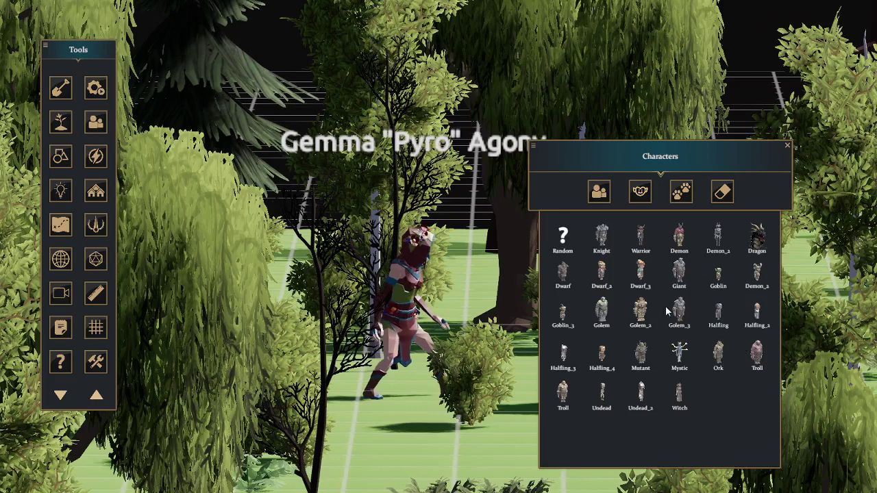
drag(681, 272, 480, 411)
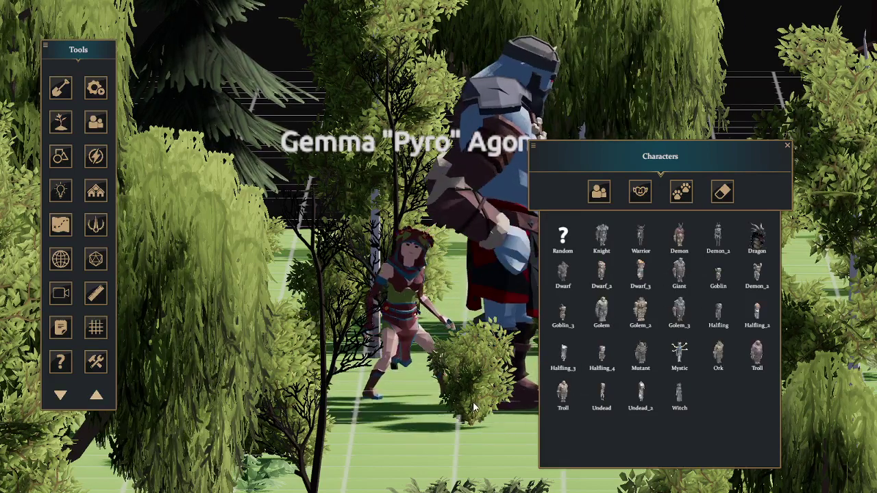
scroll(472, 407, down, 3)
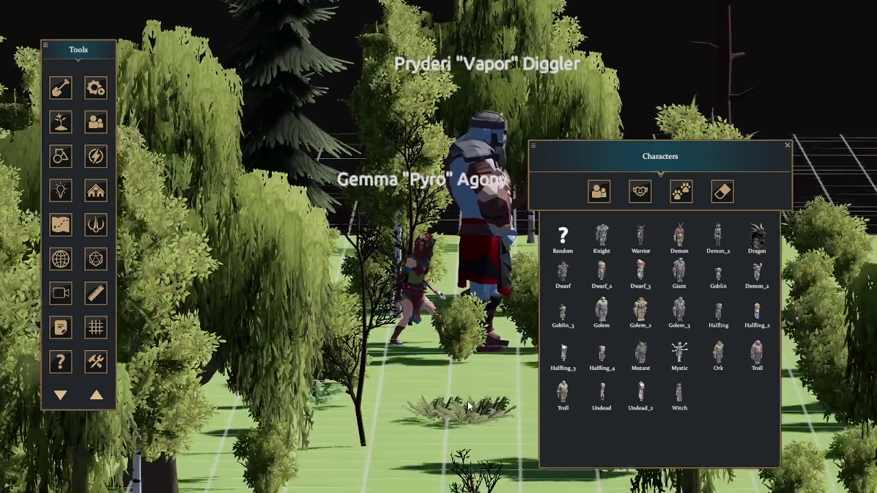
scroll(469, 407, down, 3)
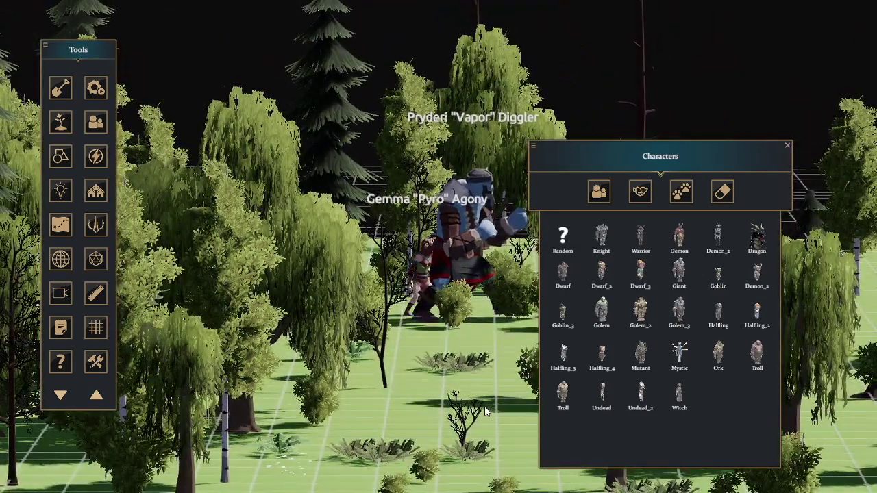
key(d)
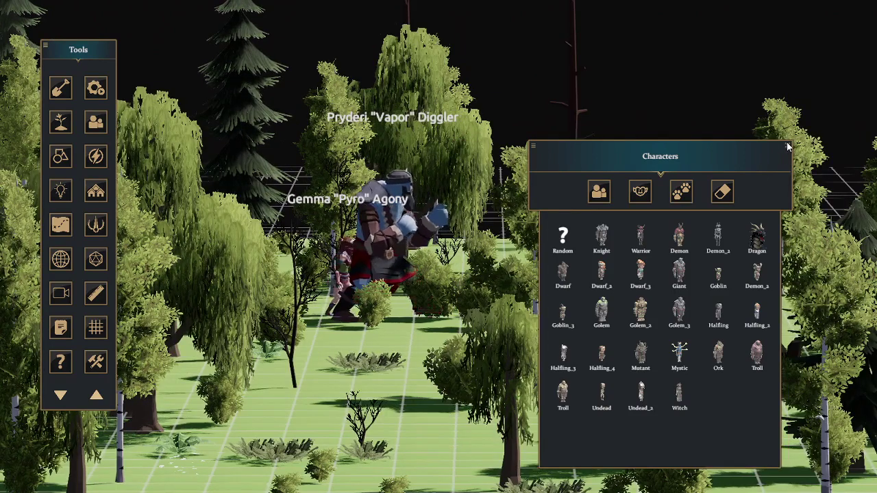
- Place a Bear from the animals tab in front of the characters, close the list, and return to full screen
click(680, 196)
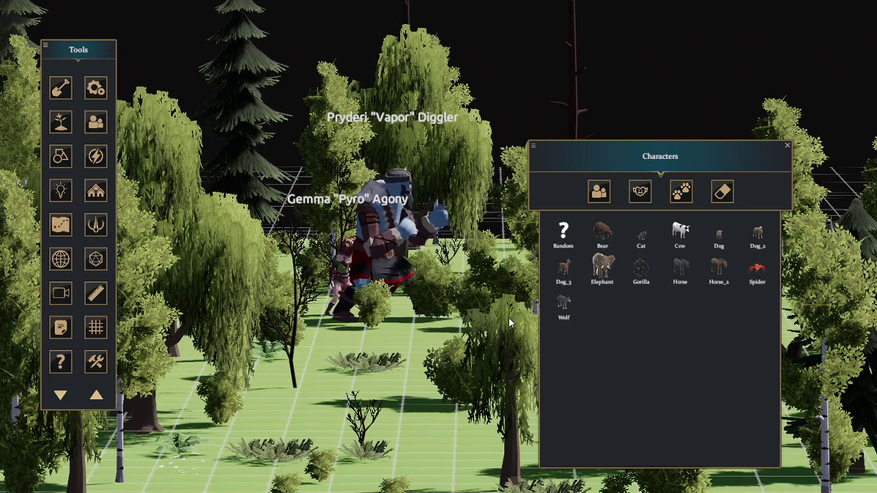
drag(603, 235, 353, 413)
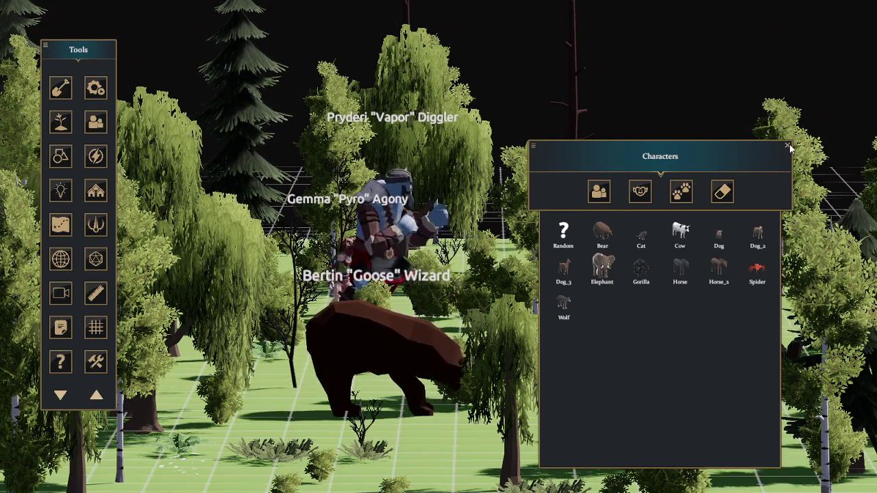
click(724, 192)
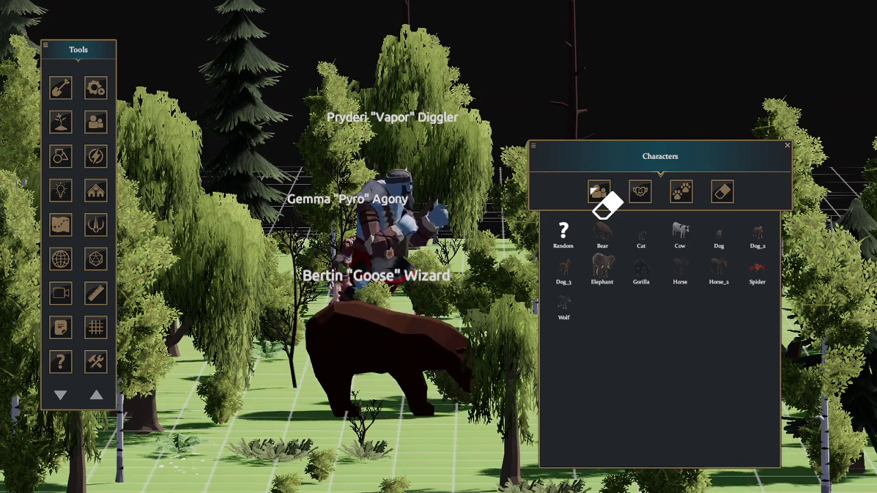
click(790, 147)
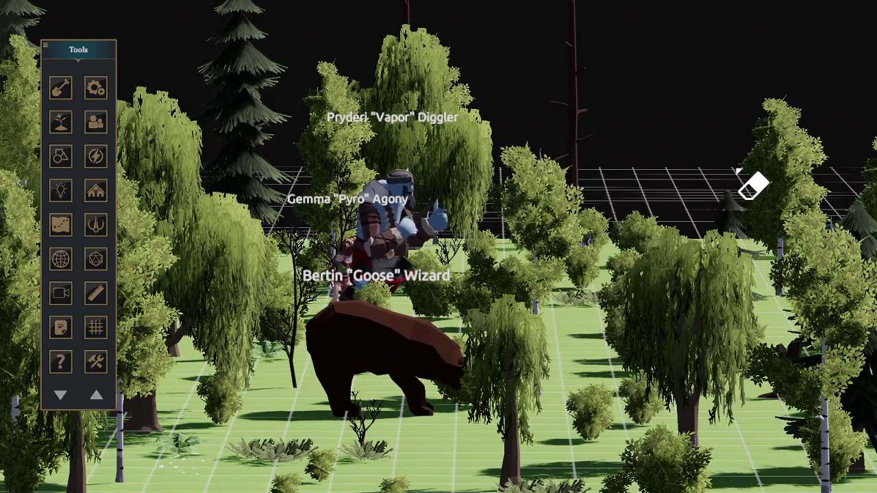
key(Escape)
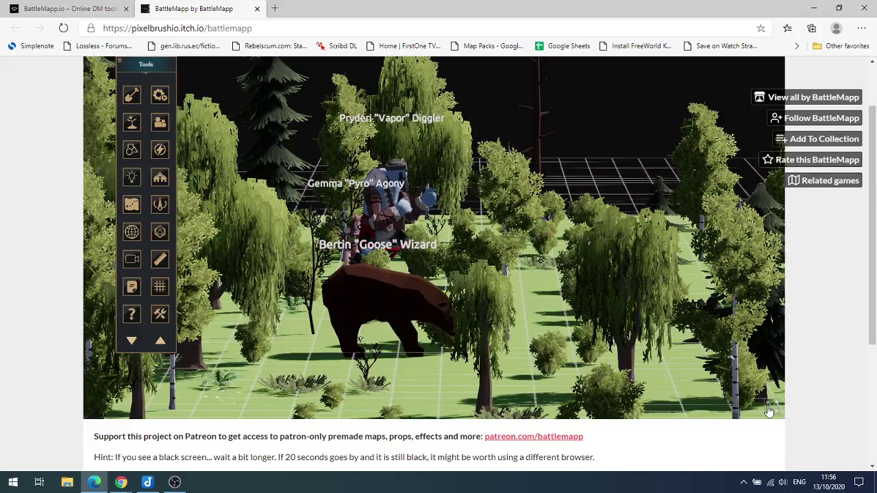
click(772, 410)
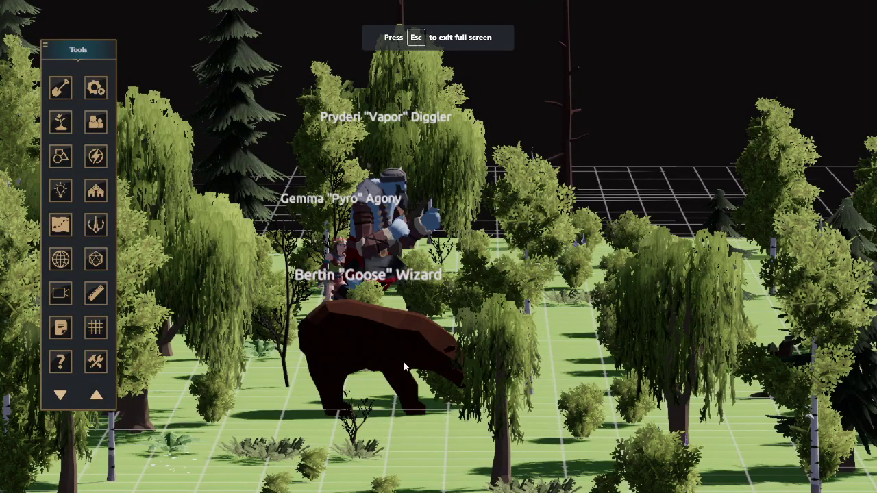
- Switch the scene to night lighting and create a new red light
click(61, 191)
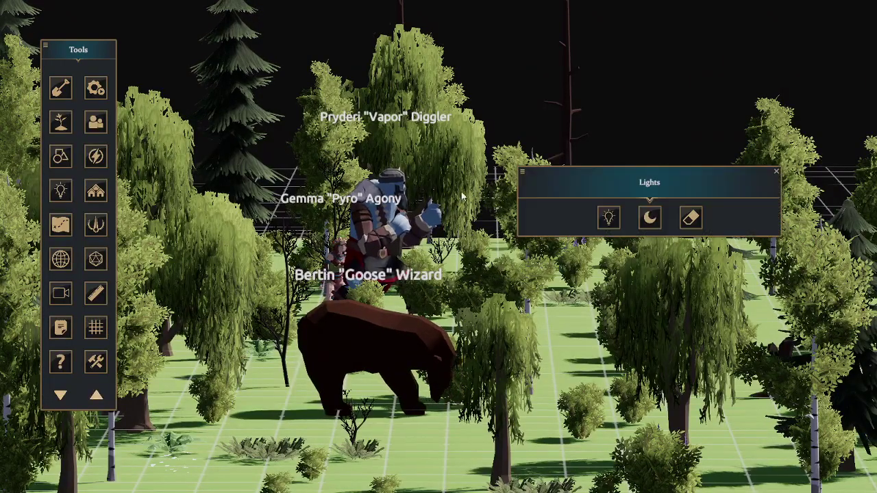
click(652, 221)
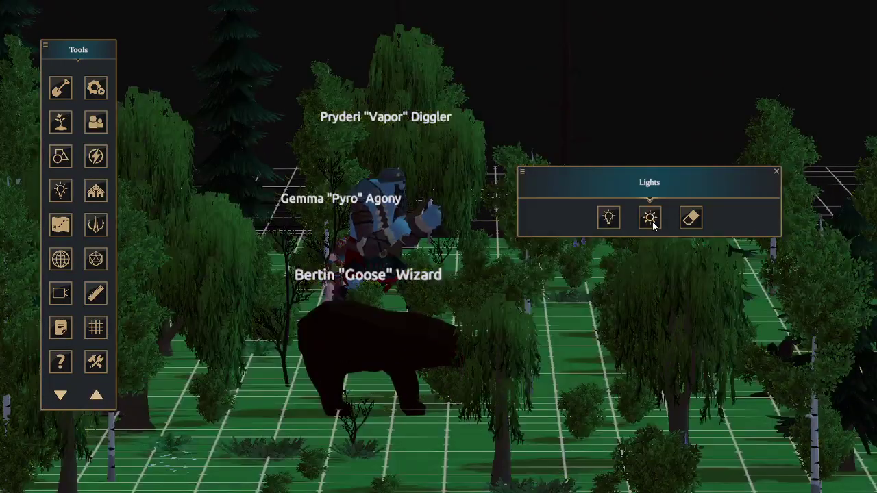
click(611, 222)
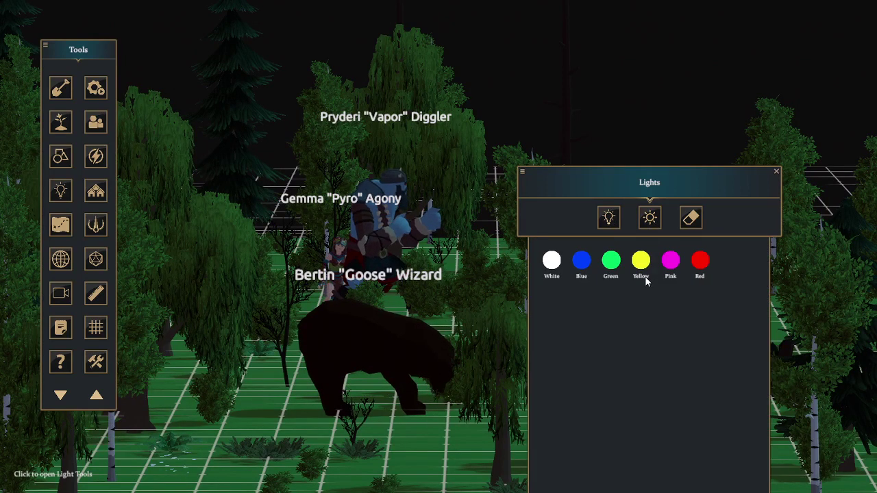
click(702, 261)
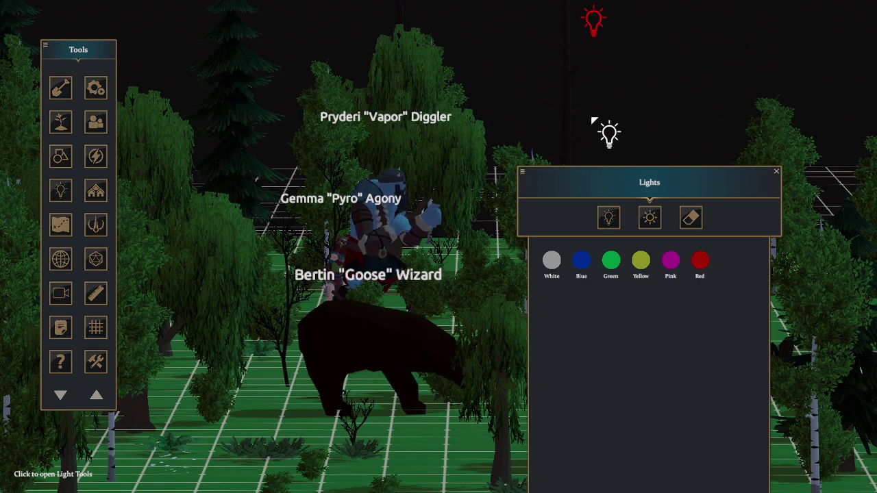
click(507, 135)
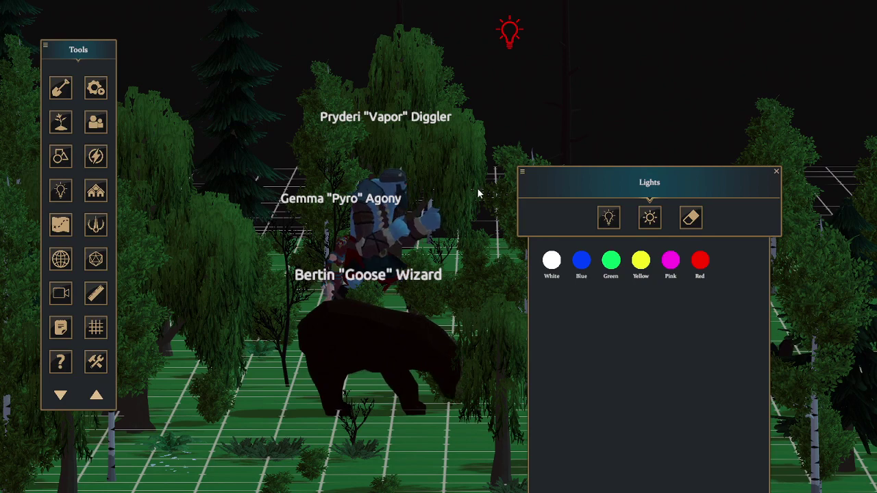
click(777, 173)
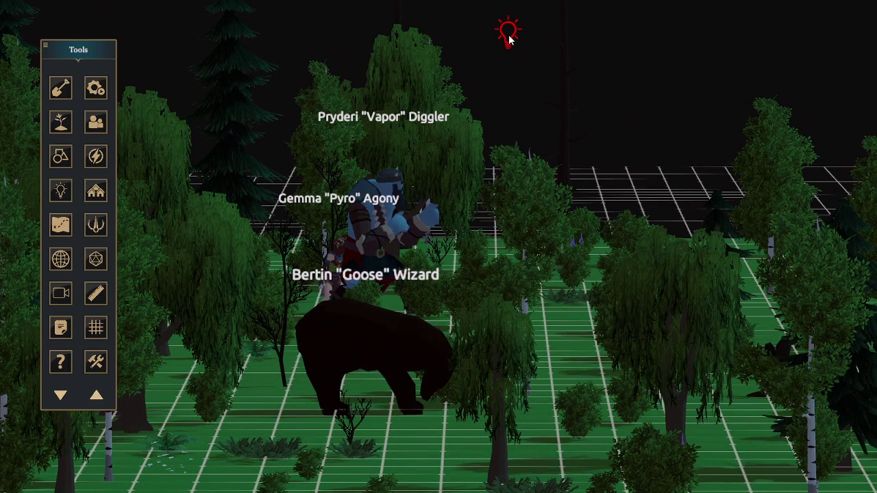
- Move the red light down among the trees to the right of the characters
click(509, 40)
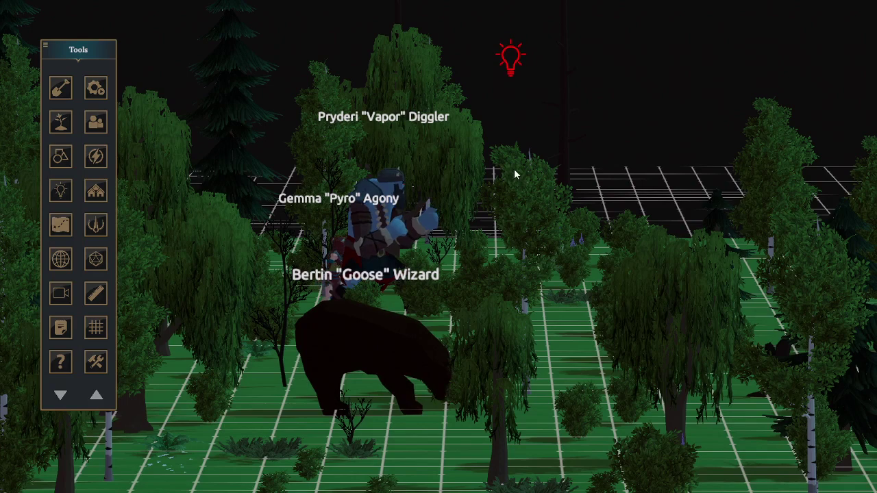
double_click(511, 60)
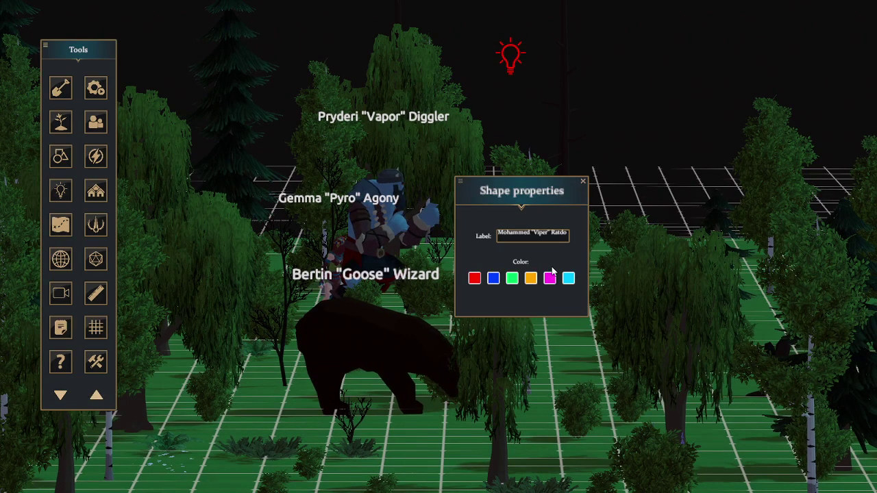
click(583, 182)
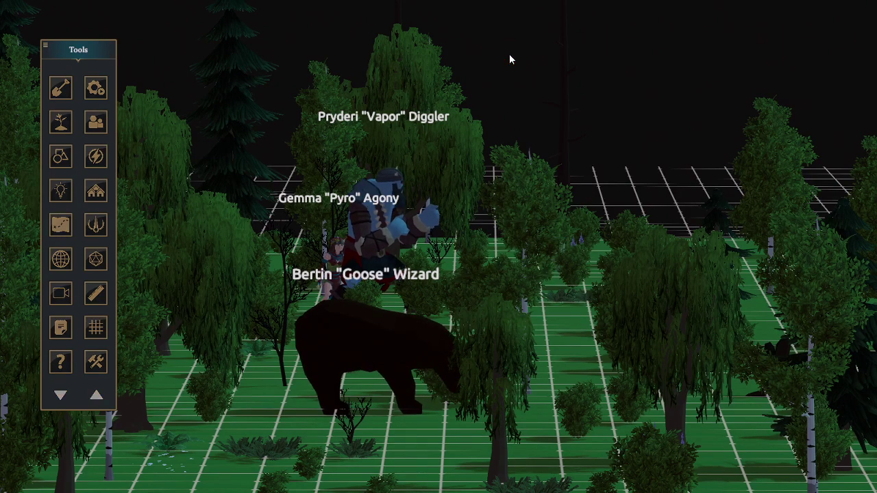
mouse_move(508, 58)
mouse_down()
mouse_move(388, 341)
mouse_move(429, 199)
mouse_move(515, 310)
mouse_move(549, 337)
mouse_move(546, 395)
mouse_move(565, 398)
mouse_up()
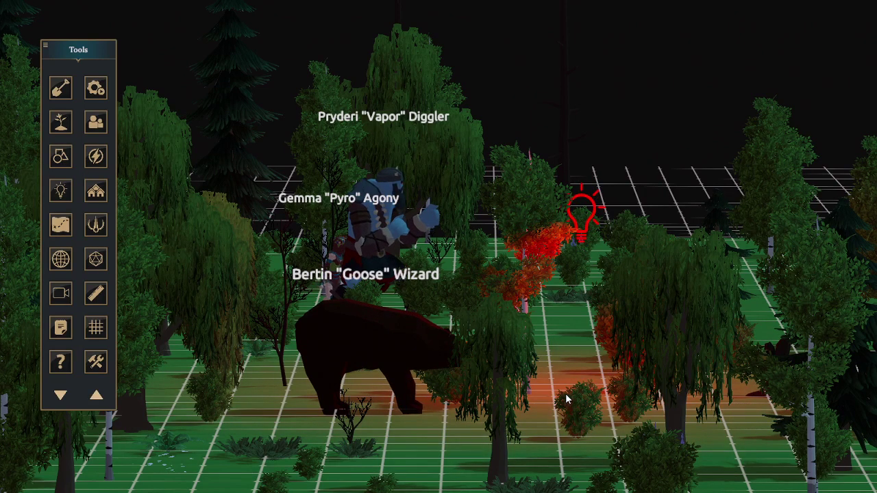
- Browse the Sci-Fi and Structures & props panels, trying the Classic A building
click(96, 226)
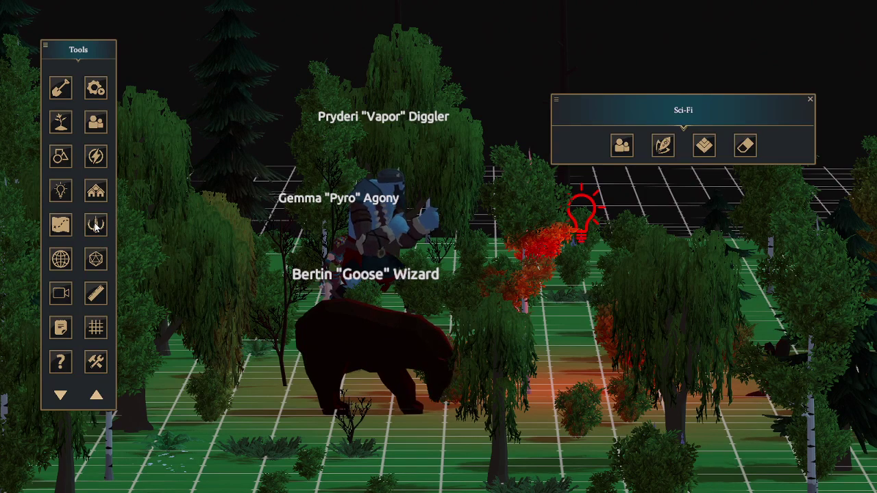
click(812, 100)
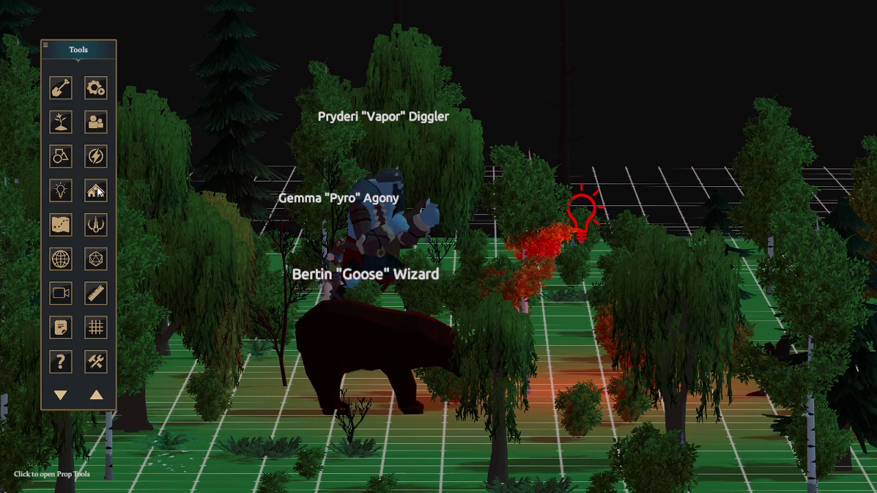
click(96, 191)
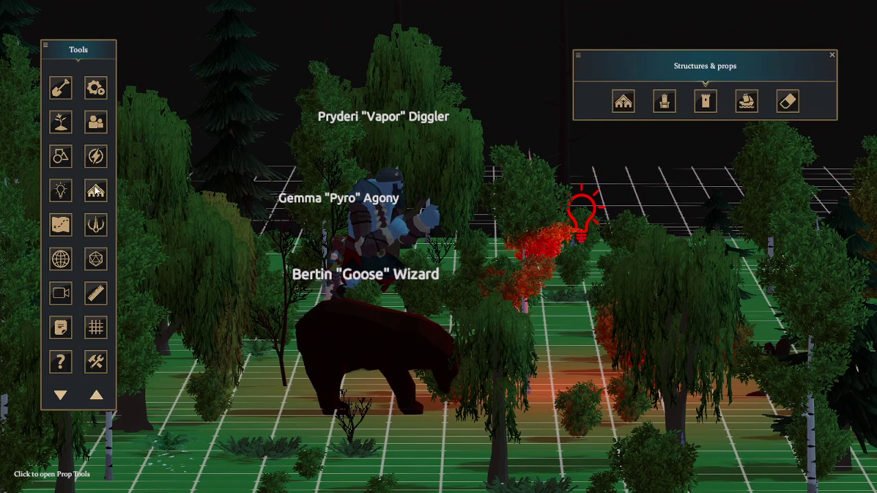
click(664, 103)
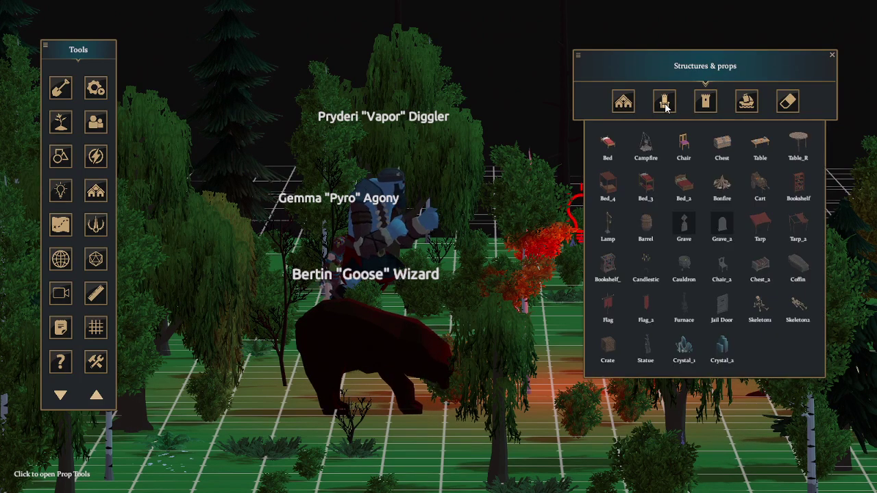
click(623, 103)
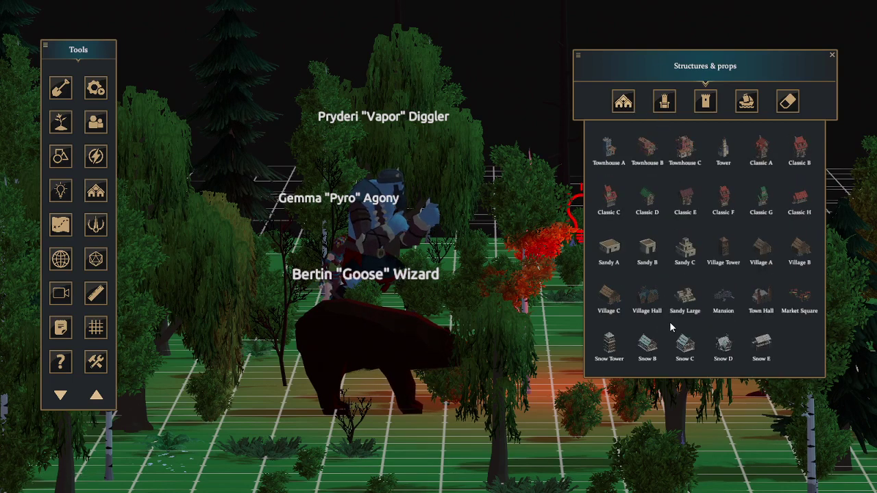
click(756, 156)
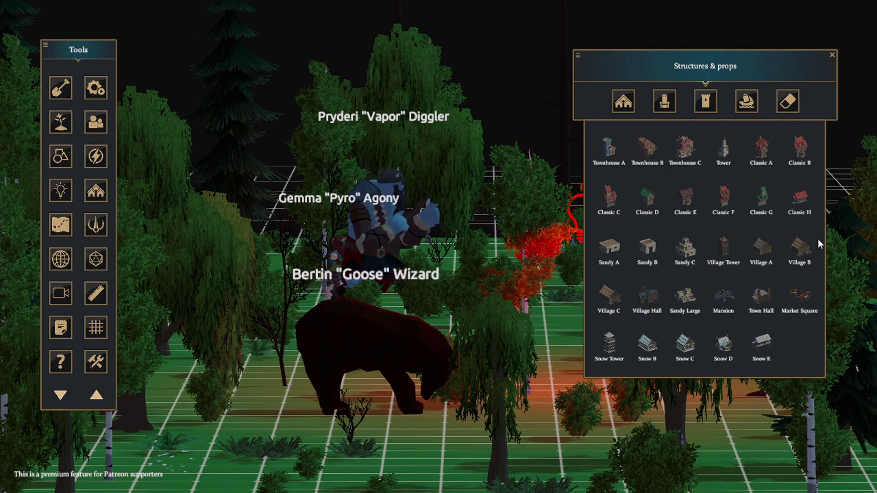
click(833, 55)
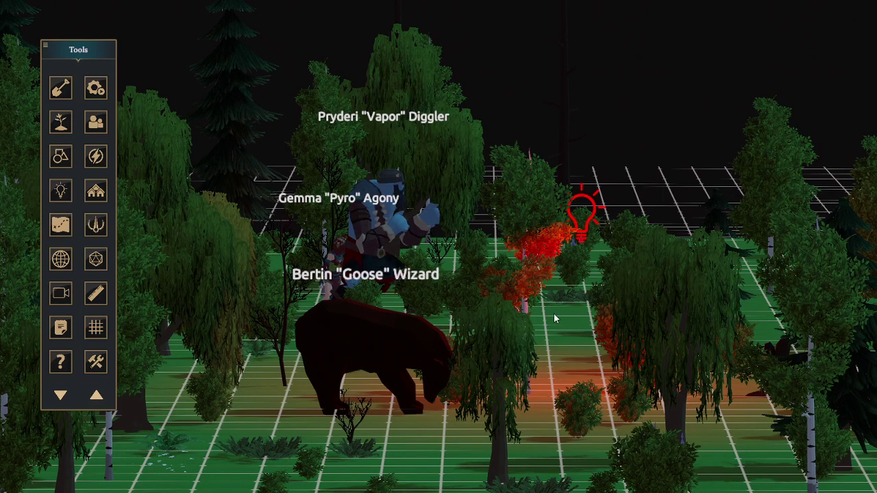
- Add a triangle shape beside a character and drag the bear further back into the forest
right_drag(553, 313, 568, 327)
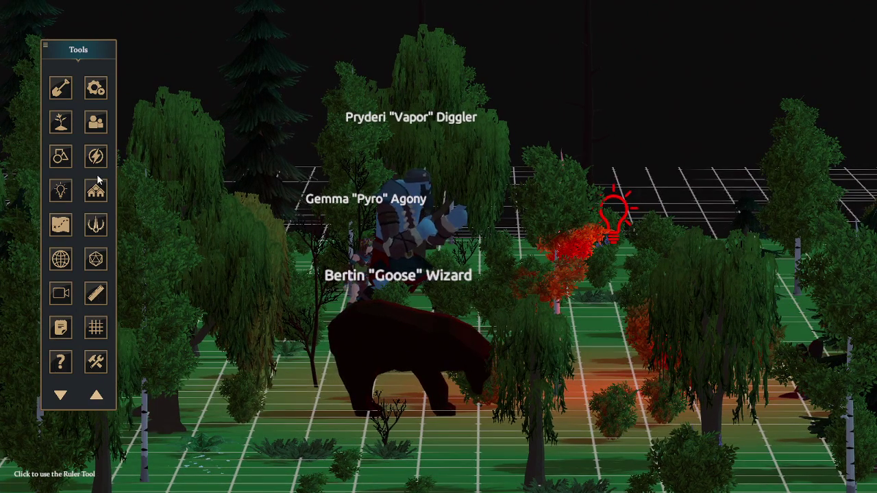
click(59, 157)
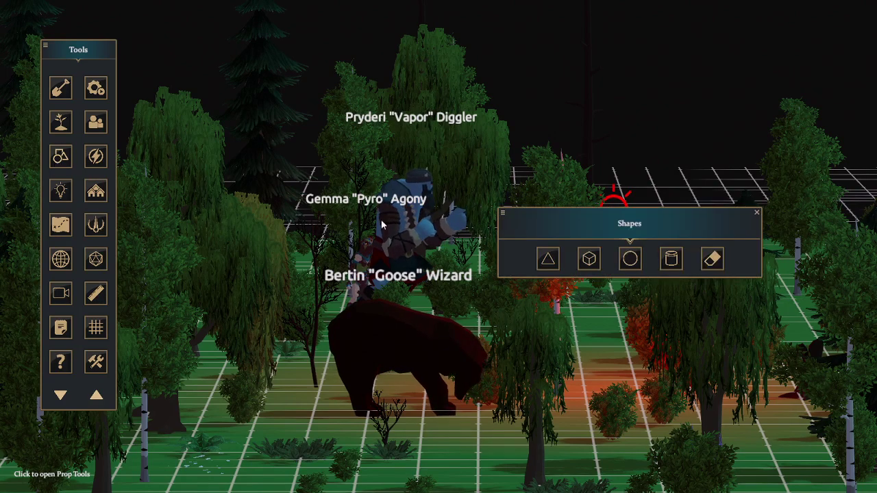
click(547, 259)
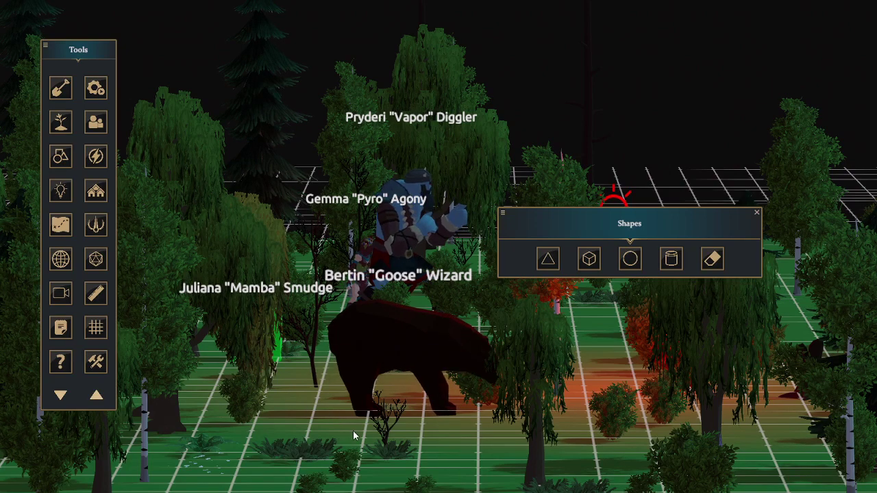
click(757, 212)
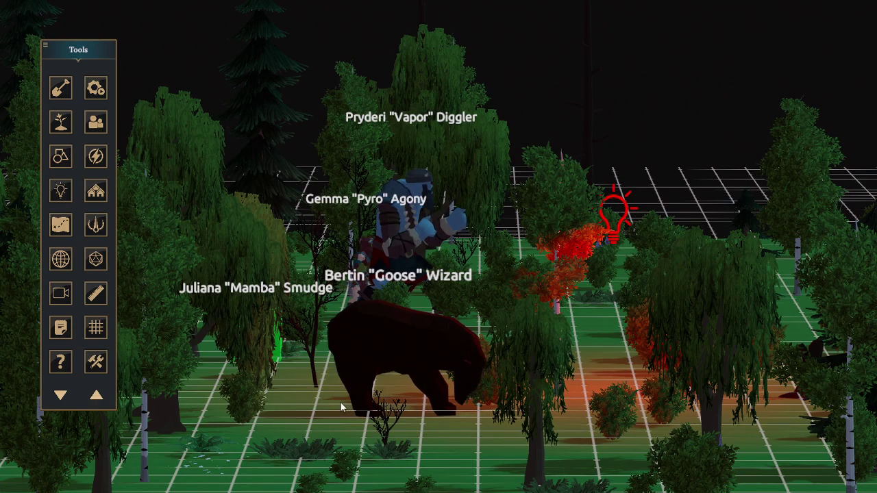
key(d)
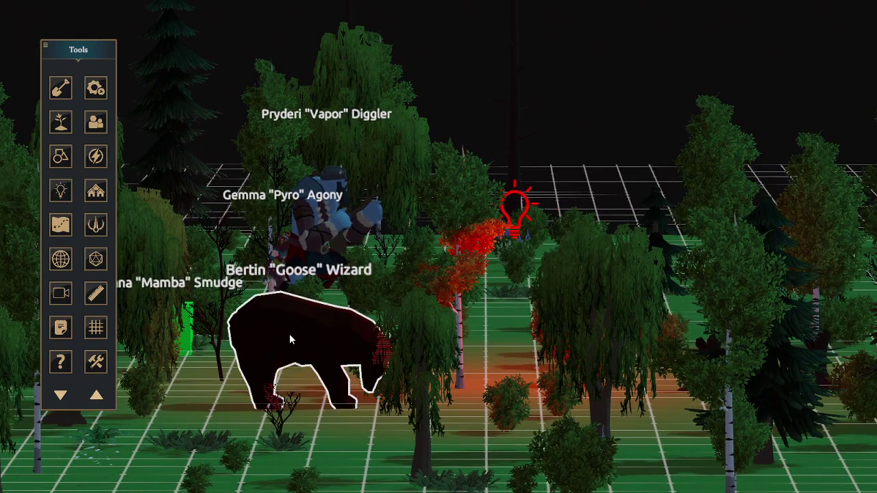
drag(289, 334, 288, 334)
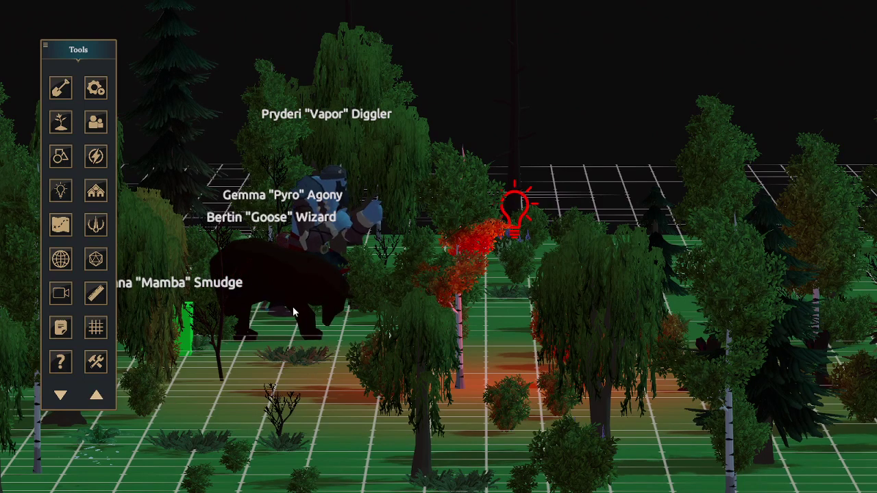
- Set the bear's stance to Armed and give it the label 'Ready to fight'
click(269, 278)
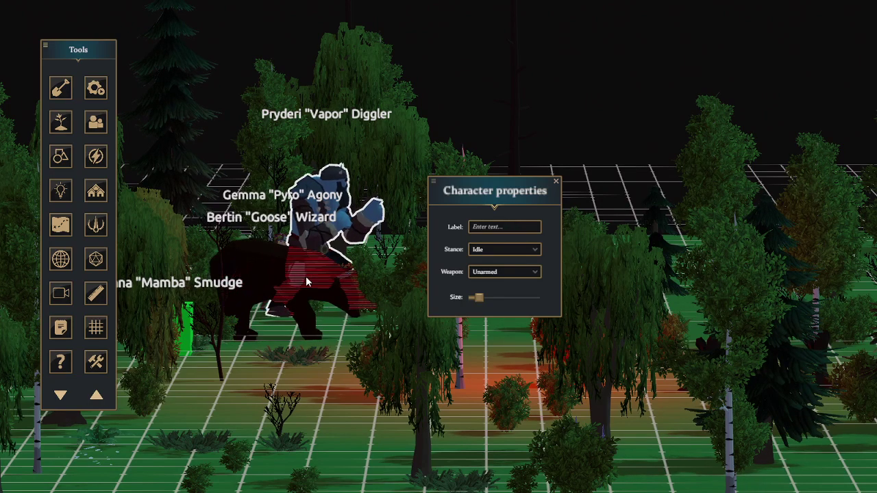
key(Delete)
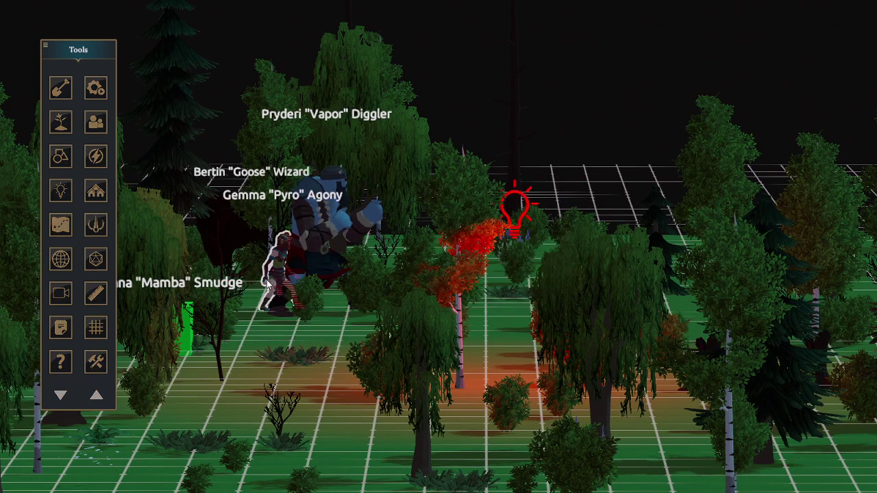
key(ctrl+z)
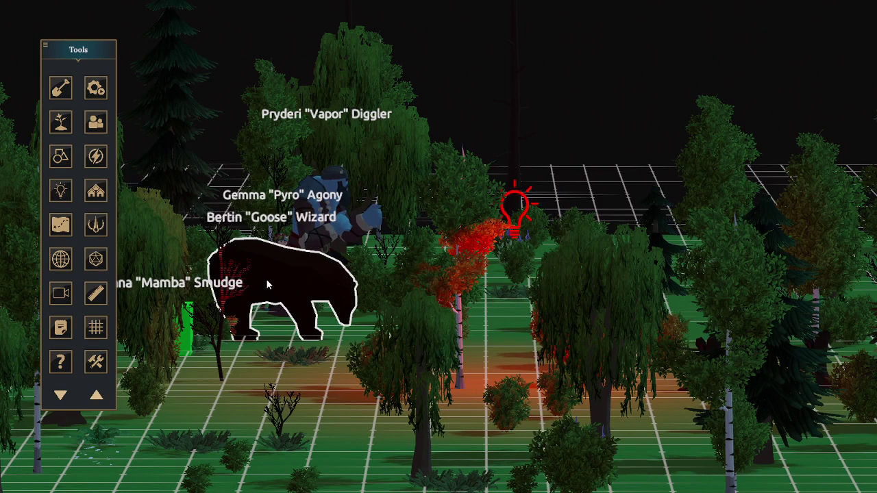
click(266, 279)
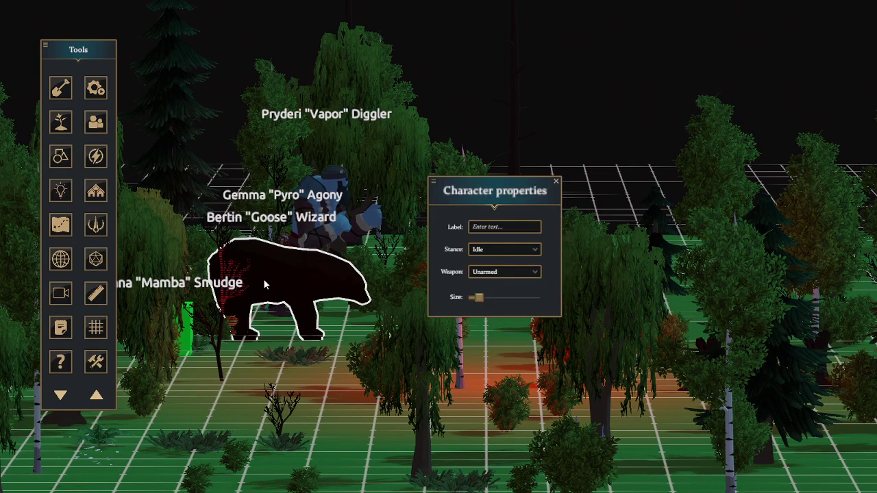
click(533, 251)
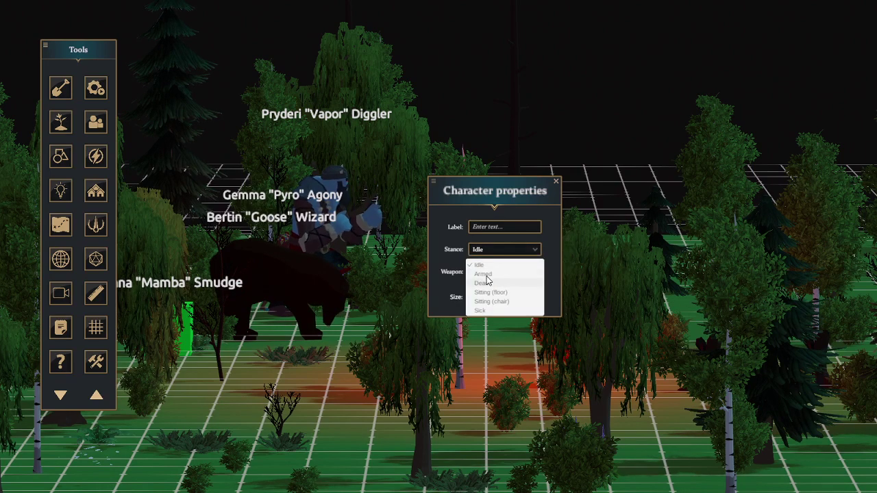
click(486, 275)
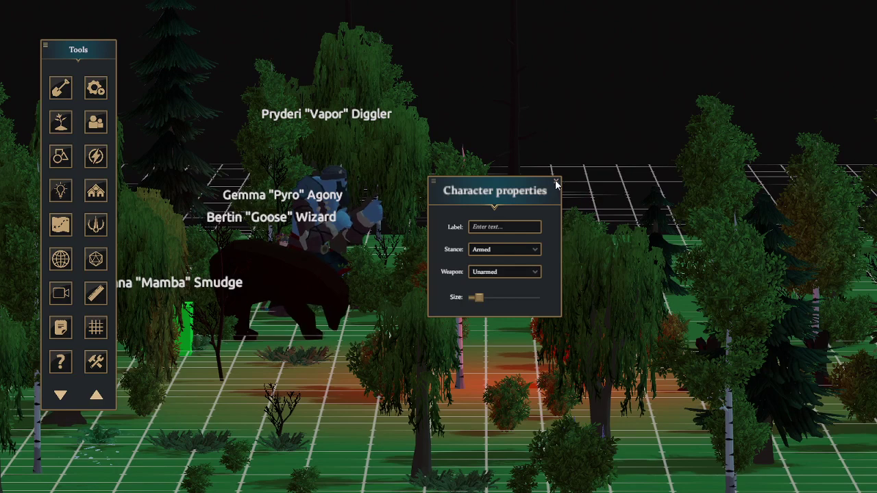
click(486, 229)
text(Ready)
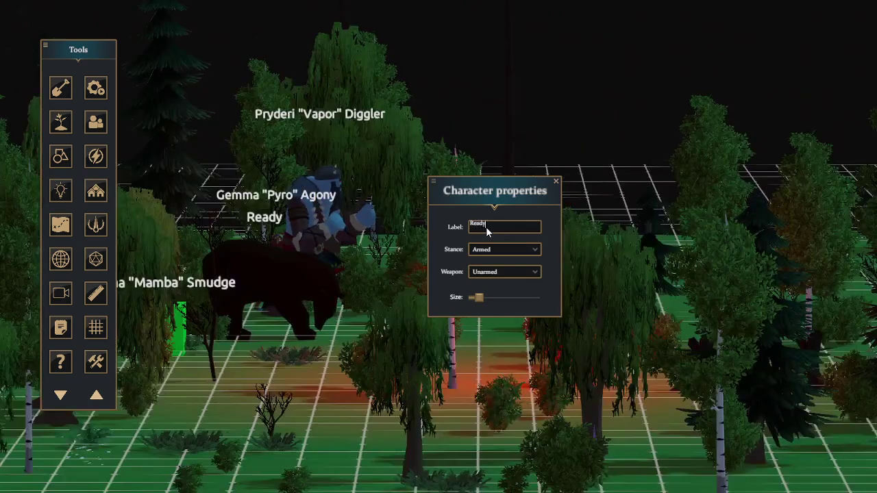
text( to fight)
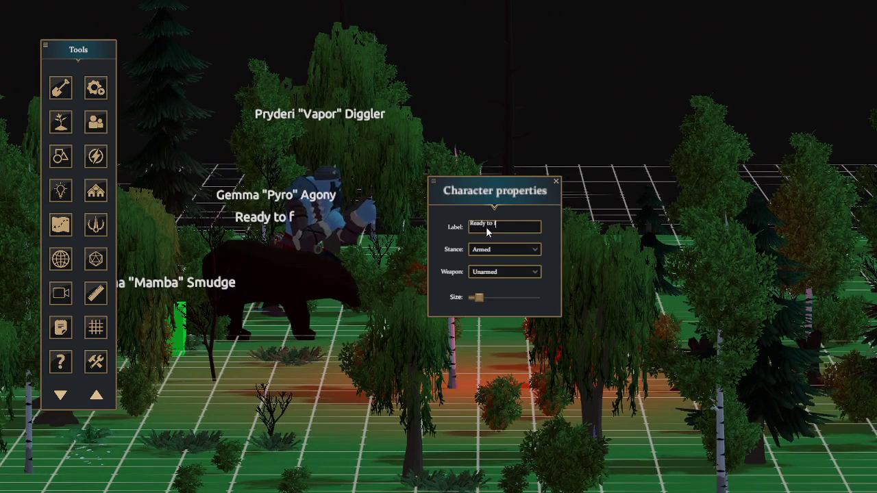
click(556, 182)
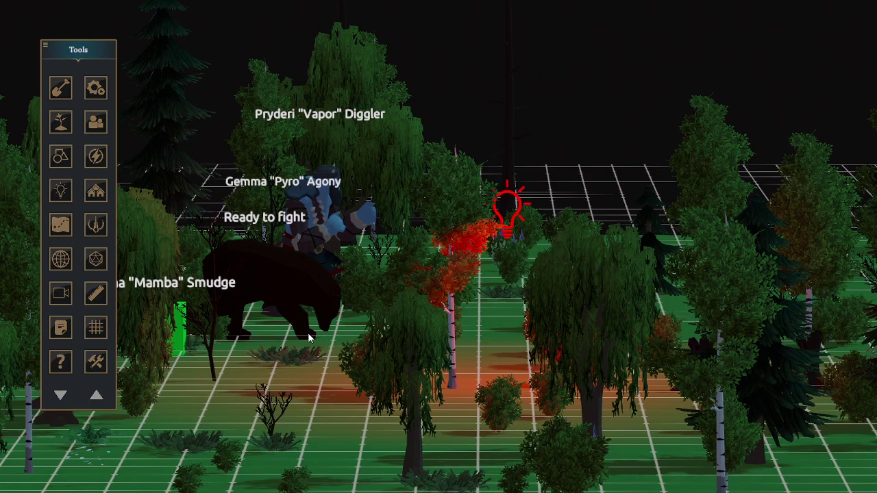
- Move another character beside the red-lit tree, set its stance to Dead, and relocate it
click(316, 404)
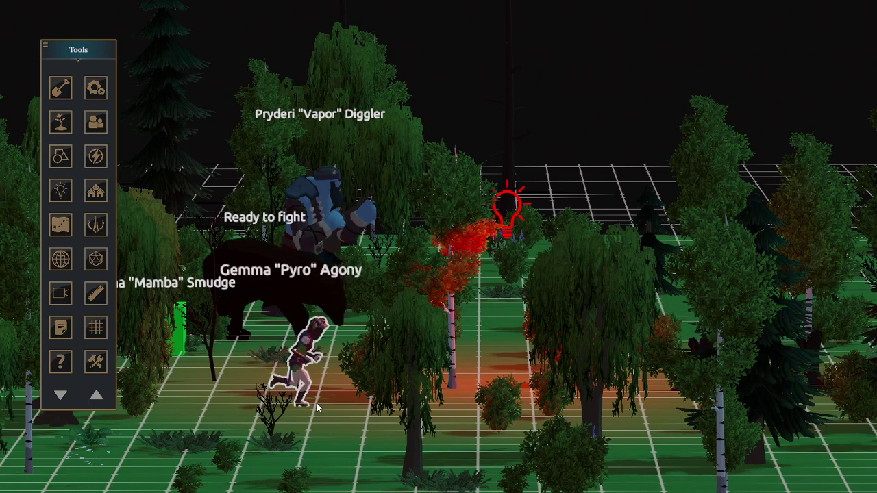
click(327, 431)
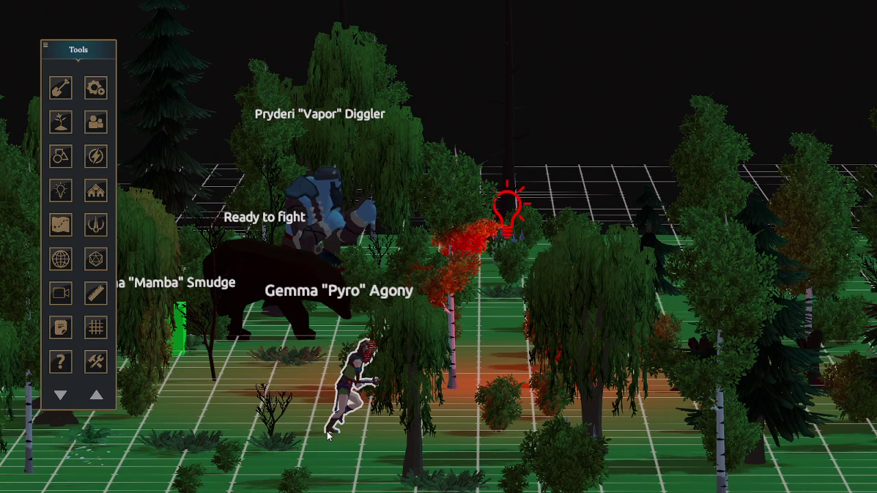
click(364, 348)
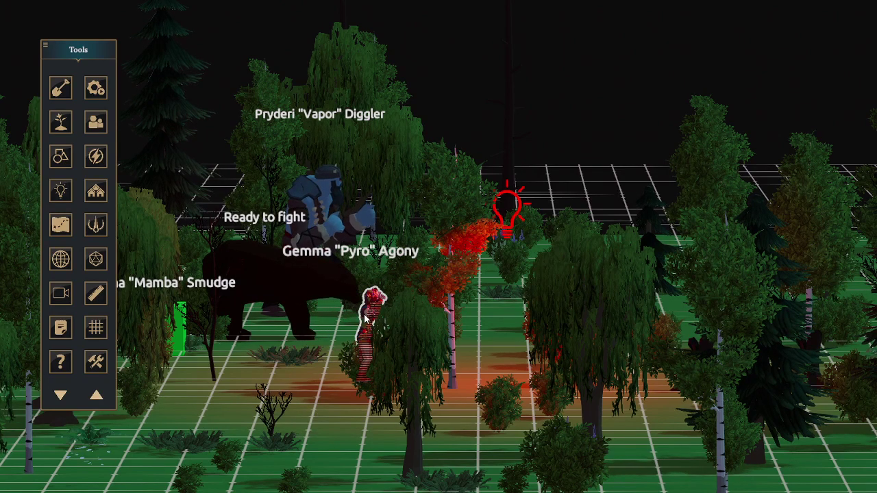
click(365, 348)
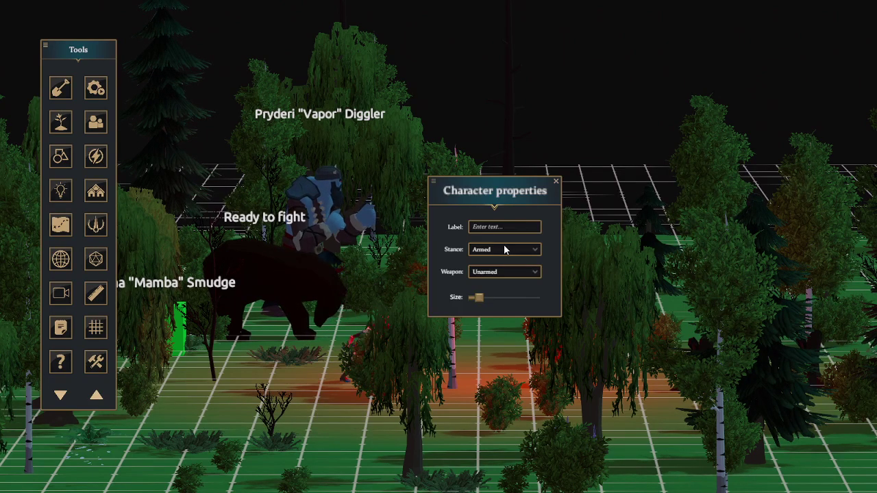
click(503, 249)
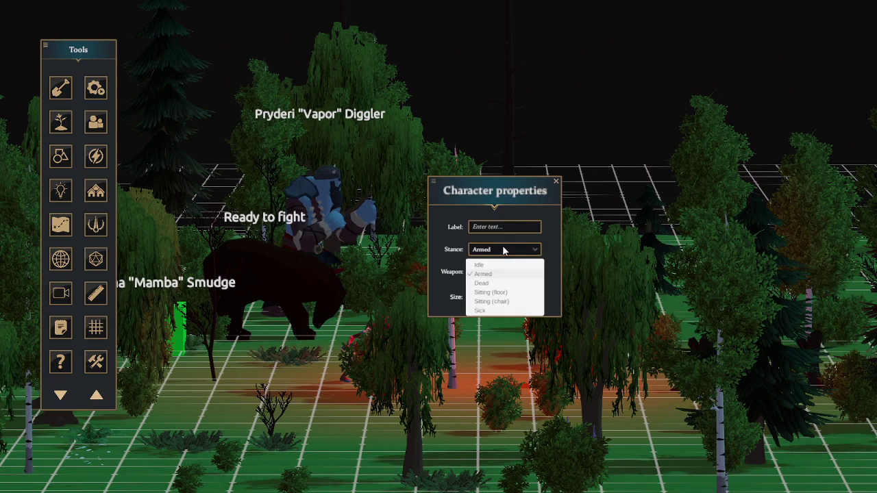
click(483, 283)
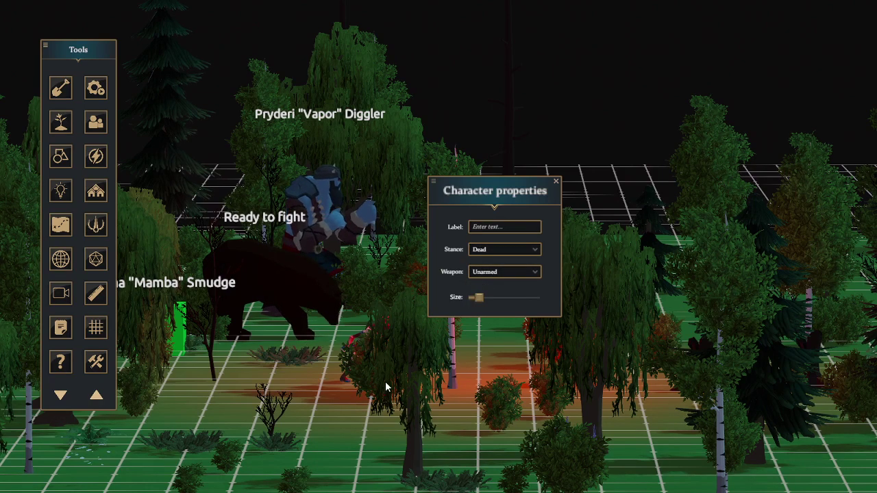
click(356, 417)
drag(369, 332, 267, 411)
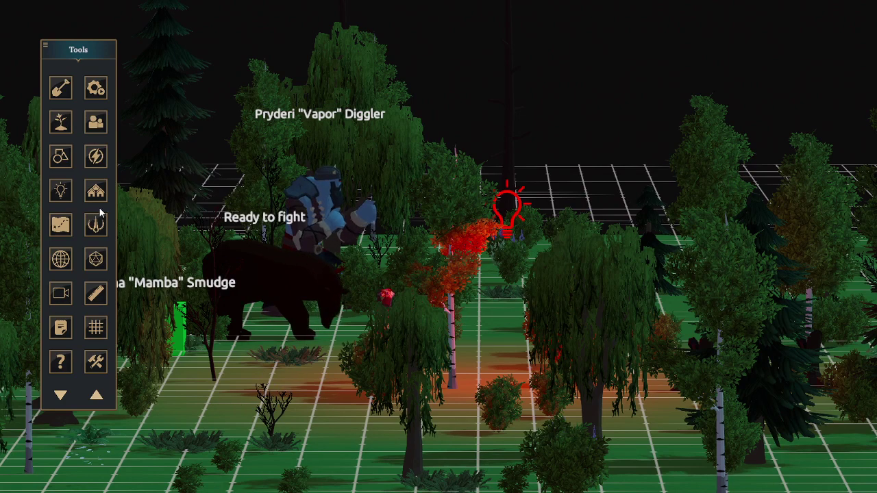
- Place a Fog effect over the armoured character and close the Effects tools
click(96, 157)
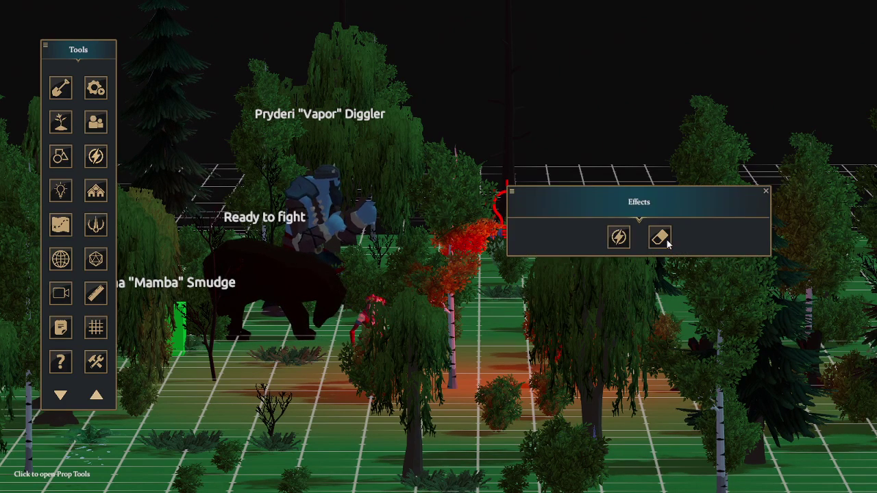
click(617, 238)
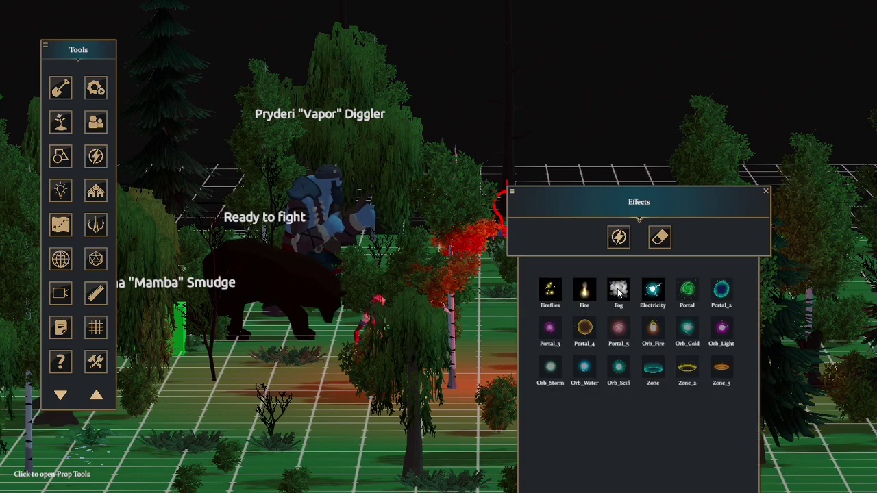
click(618, 292)
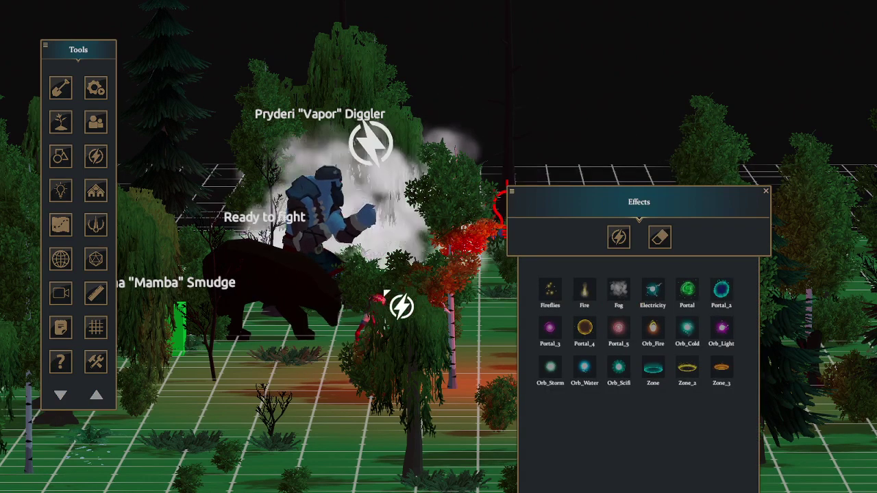
click(374, 384)
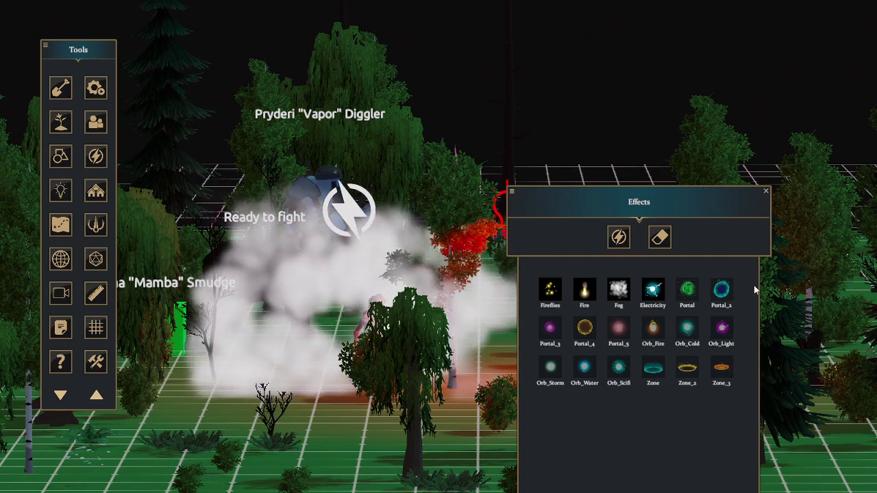
click(660, 237)
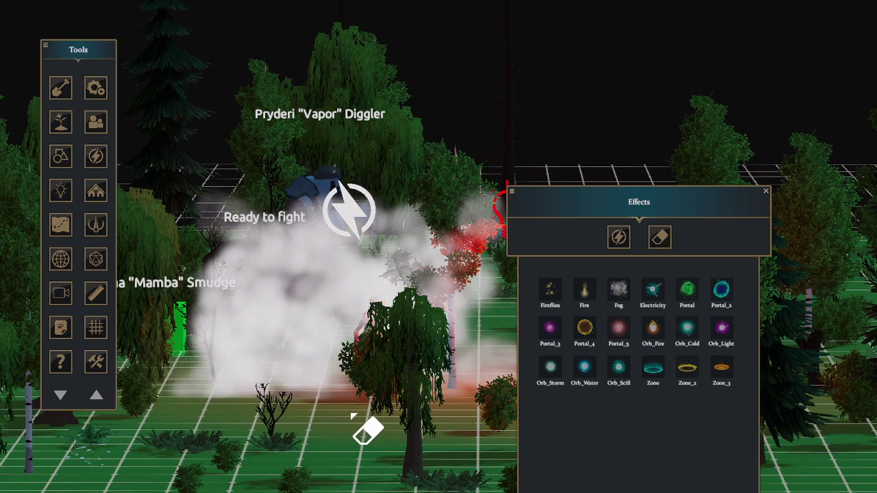
key(Escape)
click(767, 190)
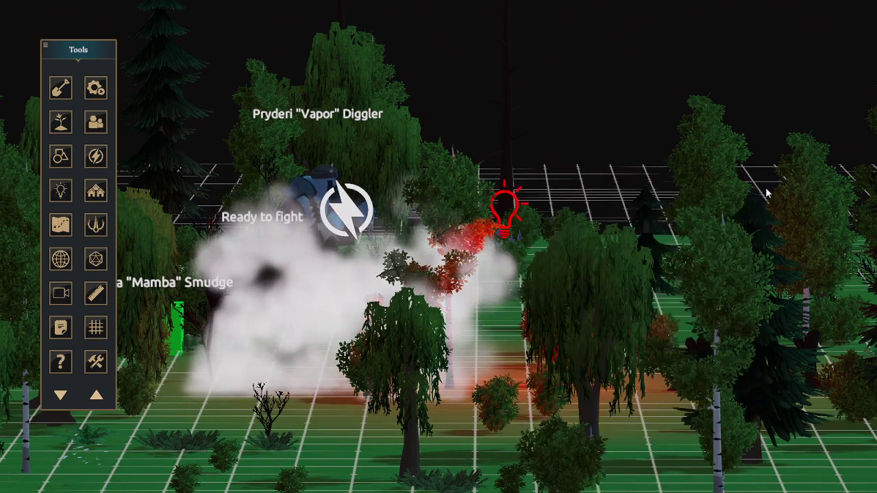
- Browse the mountain, road and sea coast presets in the World tools without adding any
click(56, 262)
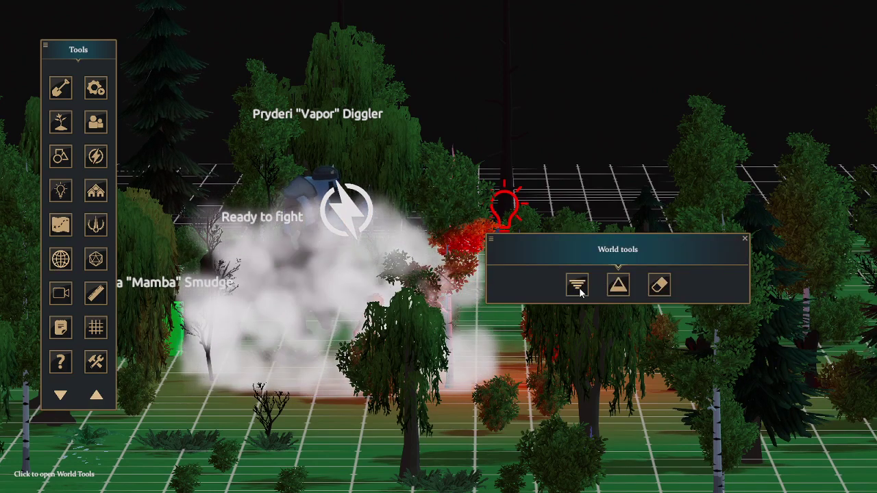
click(618, 286)
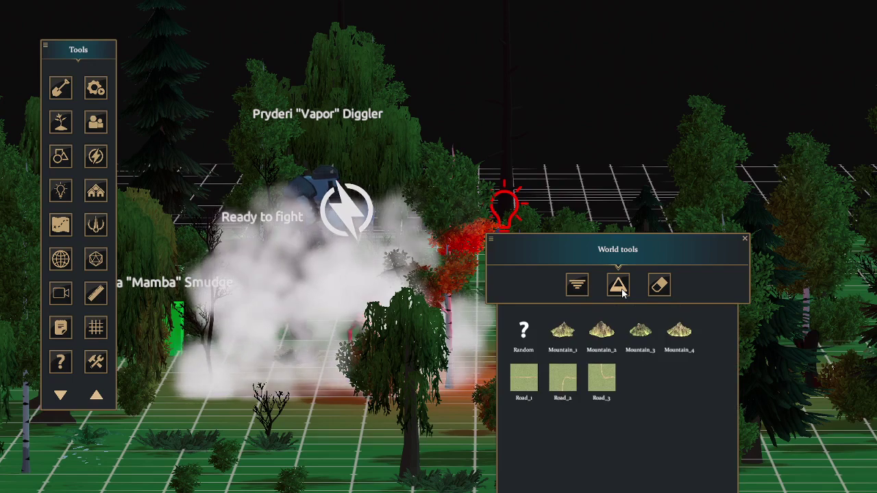
click(578, 291)
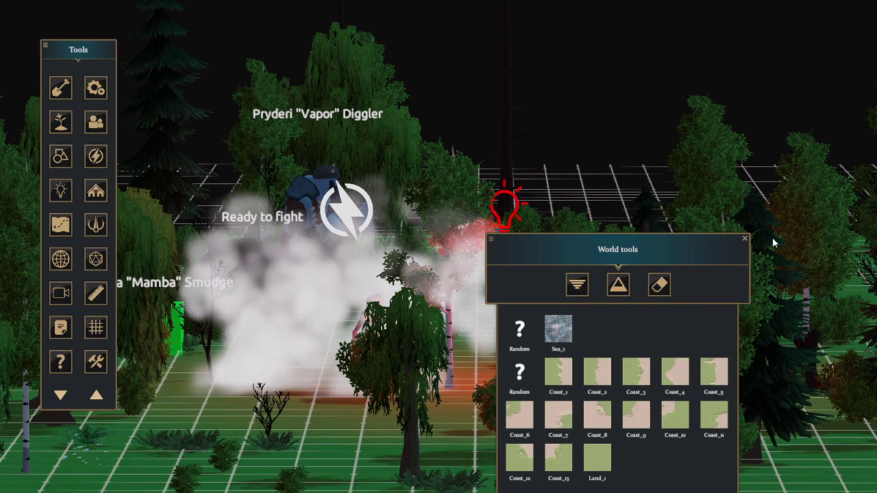
click(745, 238)
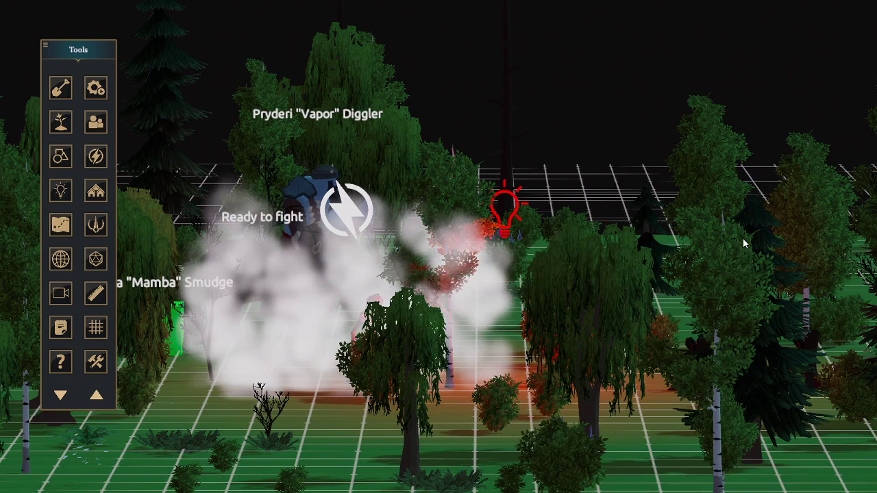
- Load a premade building map into the scene from the Premade maps list
click(60, 226)
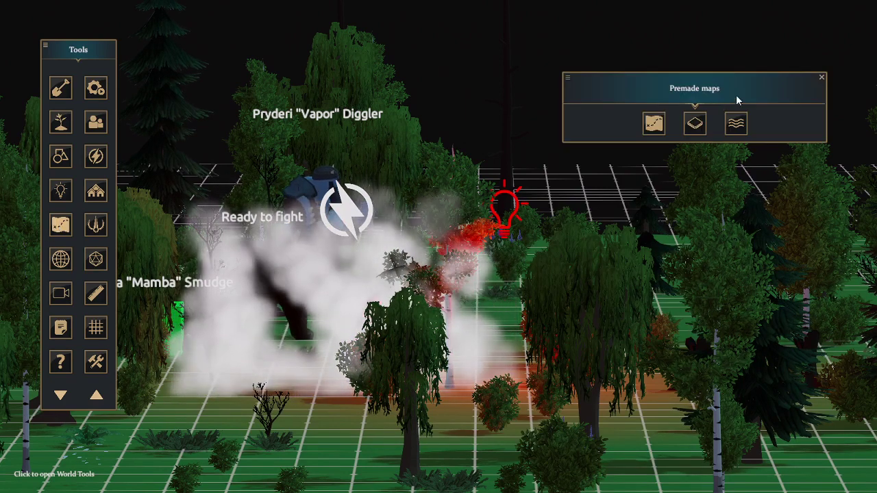
click(654, 127)
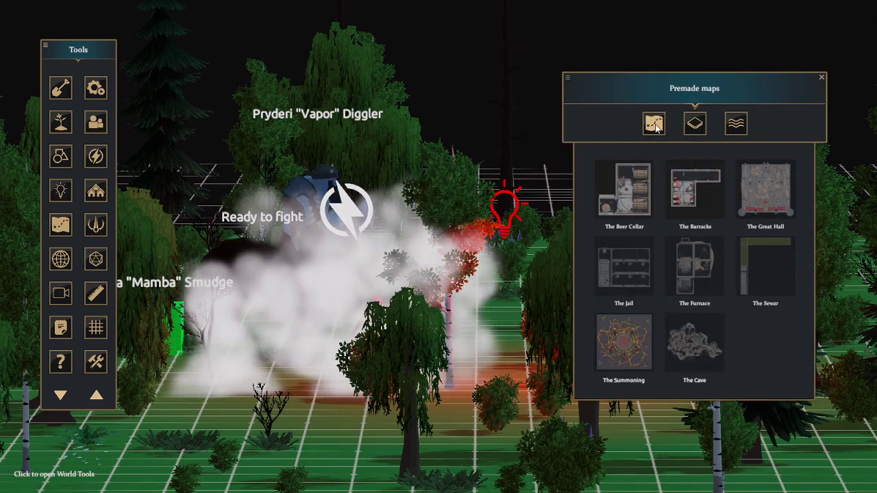
click(624, 194)
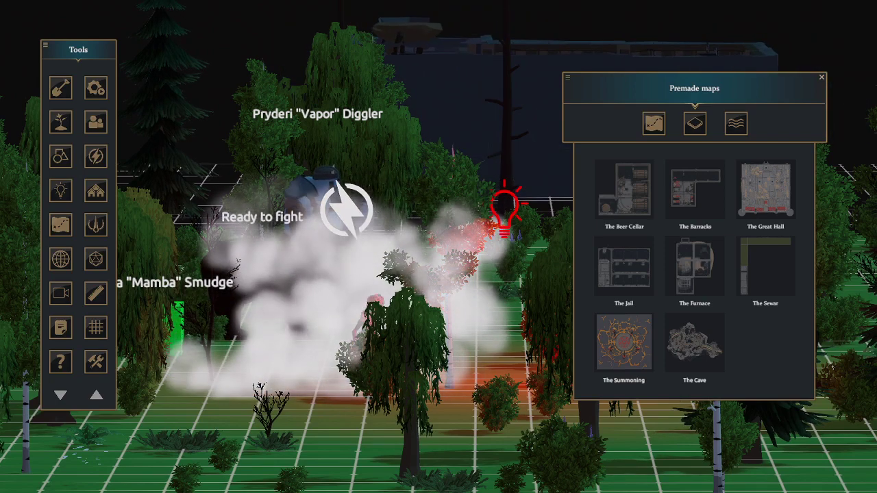
click(823, 78)
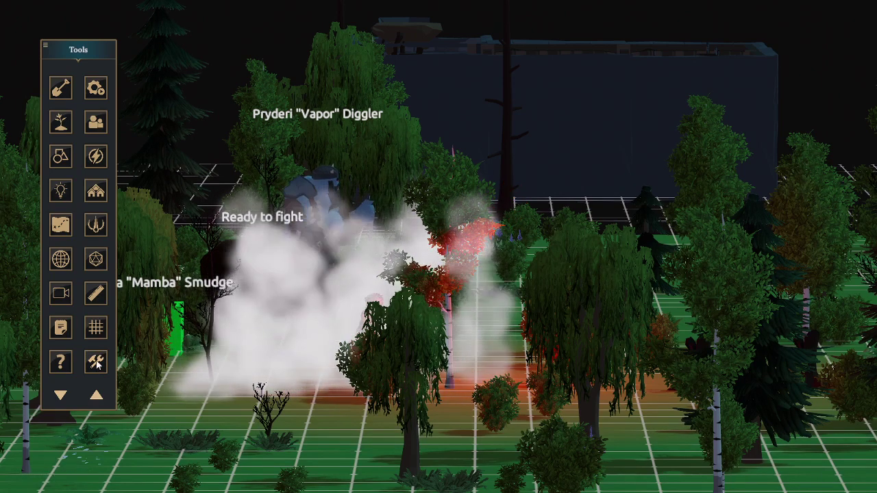
- Place a new character in the lower-left foreground and delete the fog cloud
middle_drag(331, 430, 363, 419)
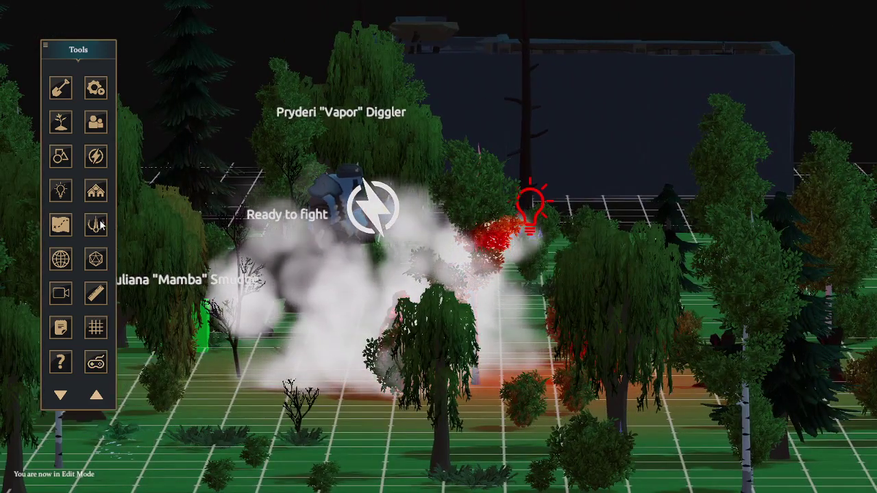
drag(360, 332, 233, 430)
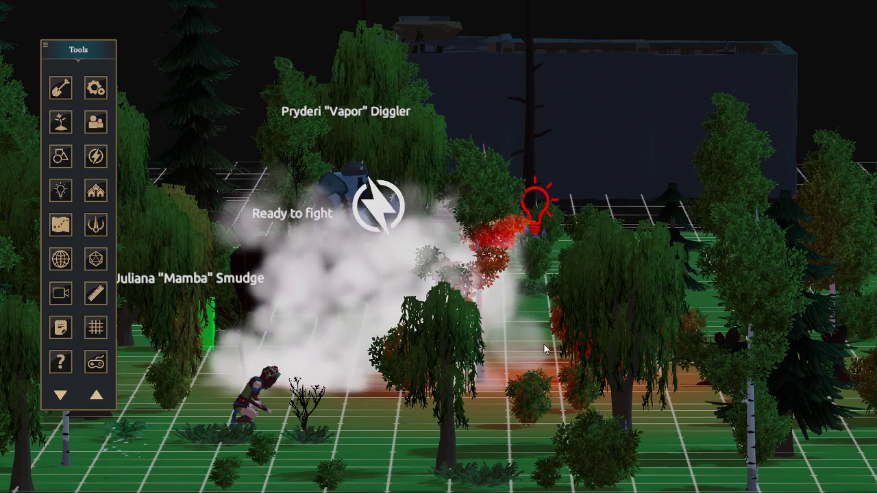
click(376, 210)
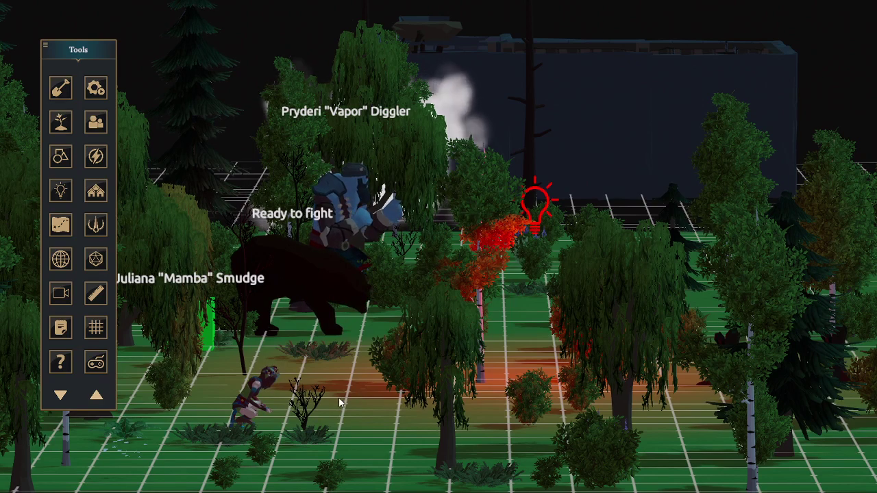
- Pan the view up-left and briefly open and close the Notepad
right_drag(341, 403, 374, 370)
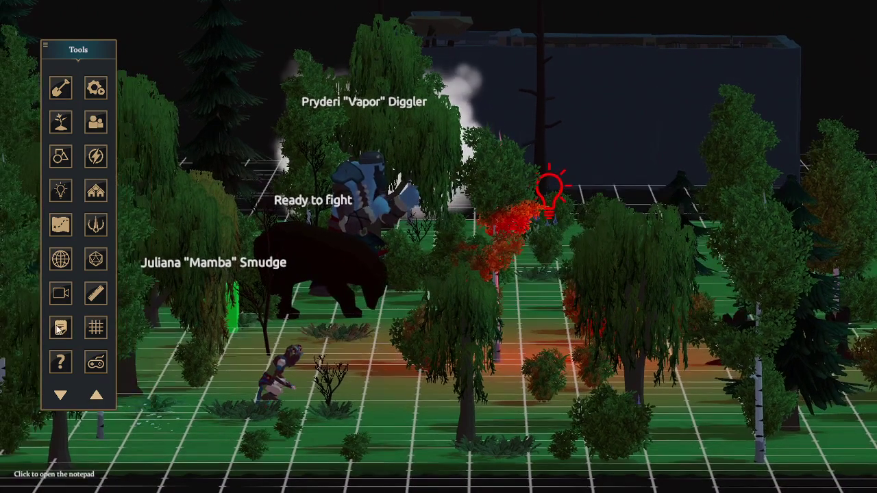
click(60, 328)
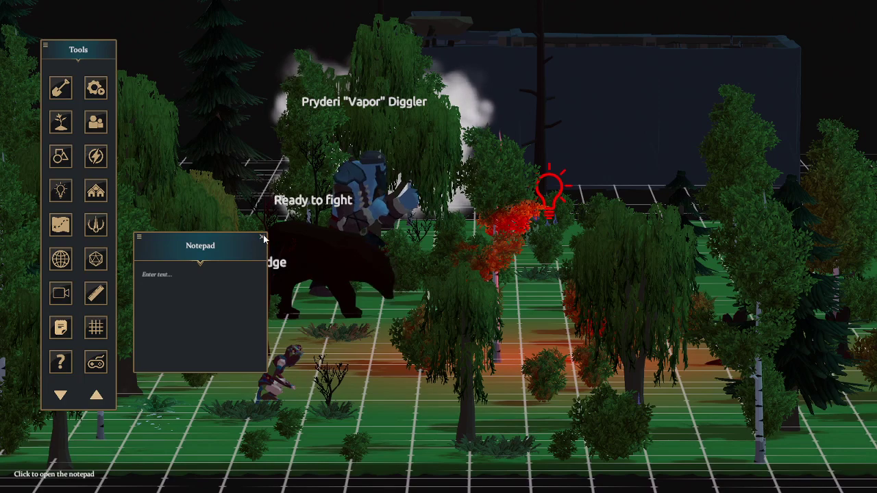
click(60, 327)
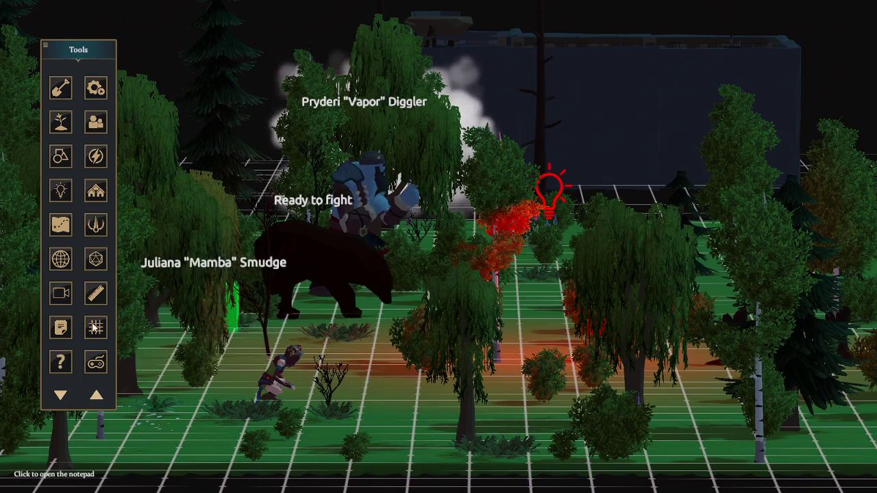
- Switch to the top-down 2D grid view and pan across the forest map with the WASD keys
click(68, 296)
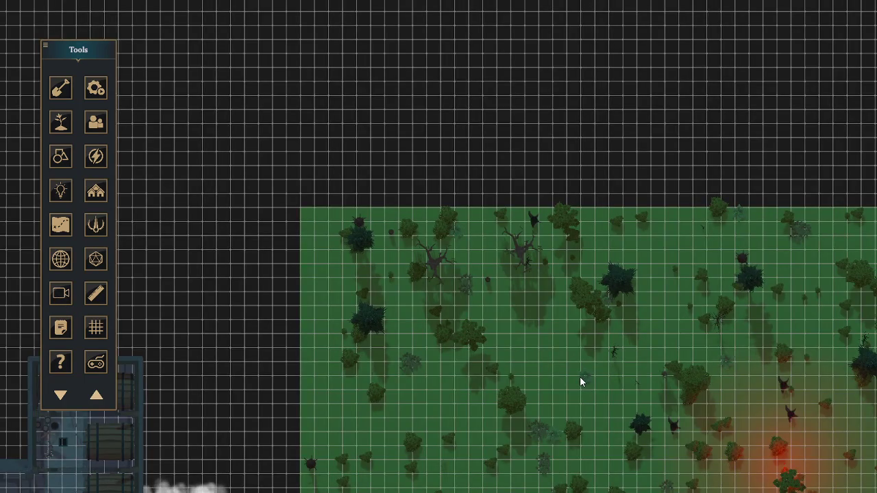
key(d)
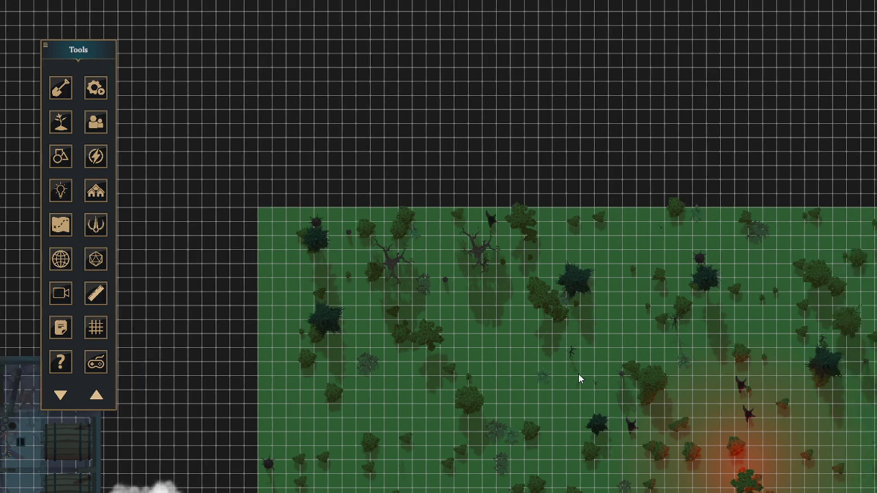
key(d)
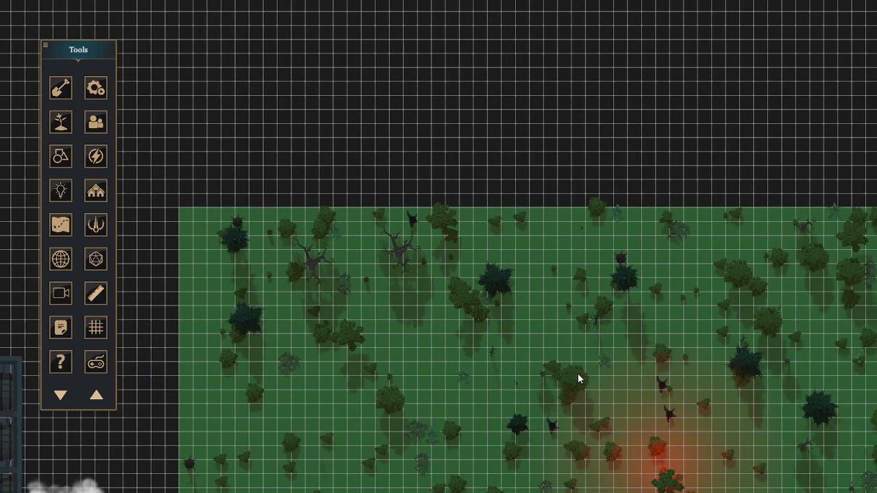
key(s)
key(s)
key(s)
key(s)
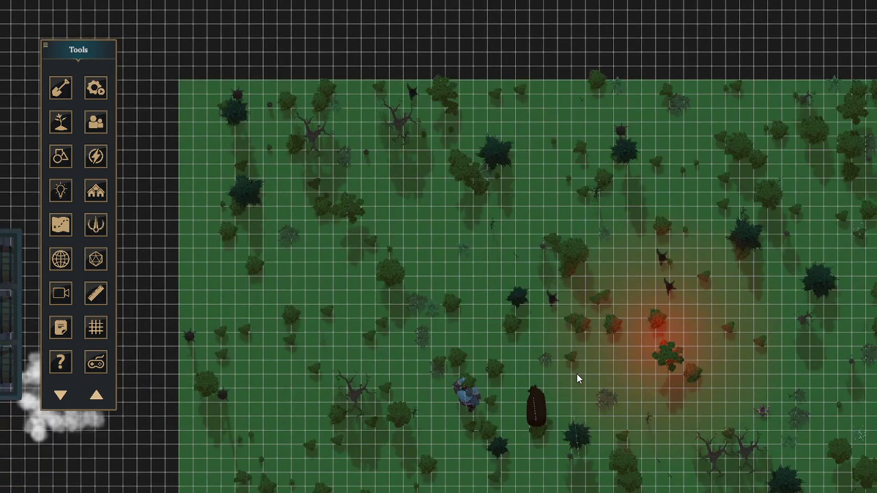
key(s)
key(s)
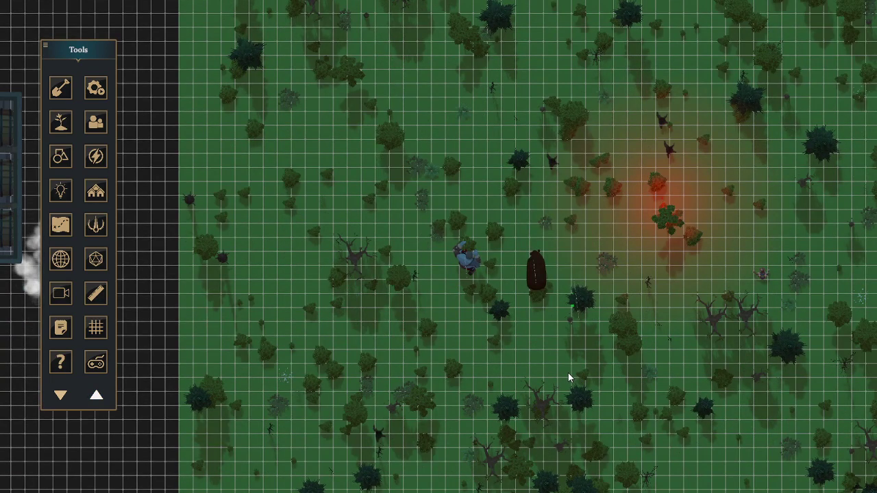
key(a)
key(a)
key(a)
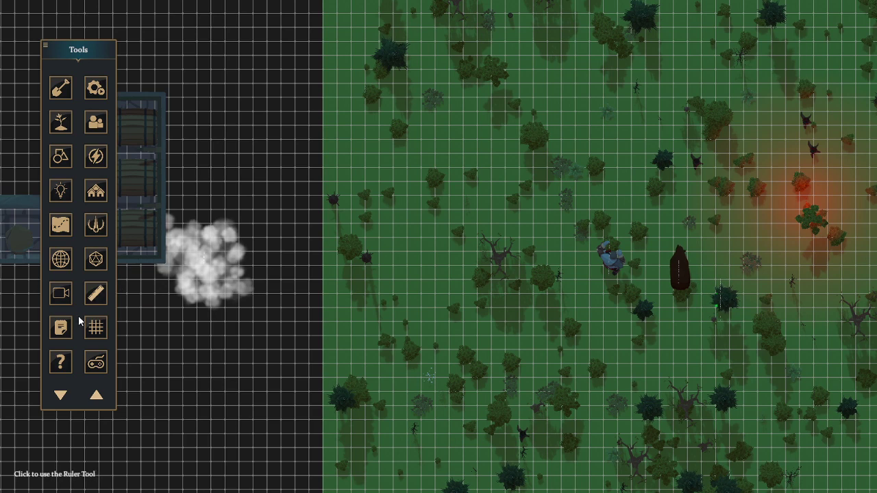
- Erase the fog cloud beside the premade building with the Effects eraser, then exit erase mode
click(100, 160)
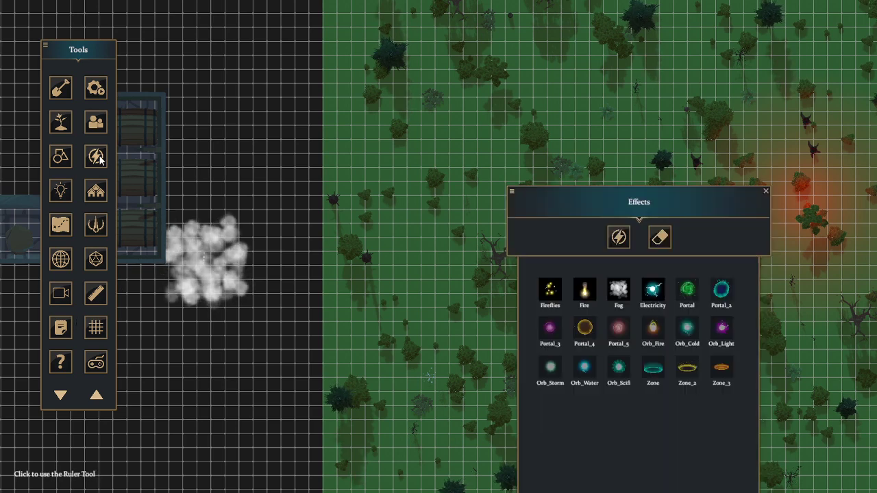
click(660, 237)
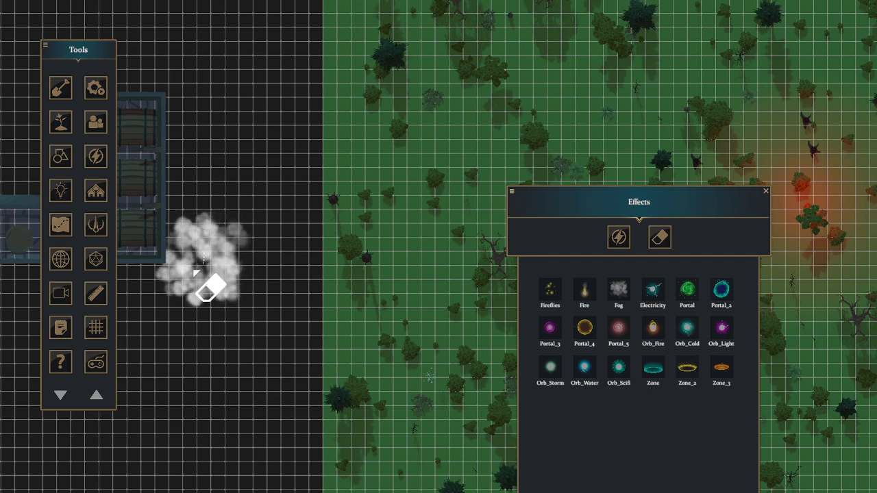
click(207, 266)
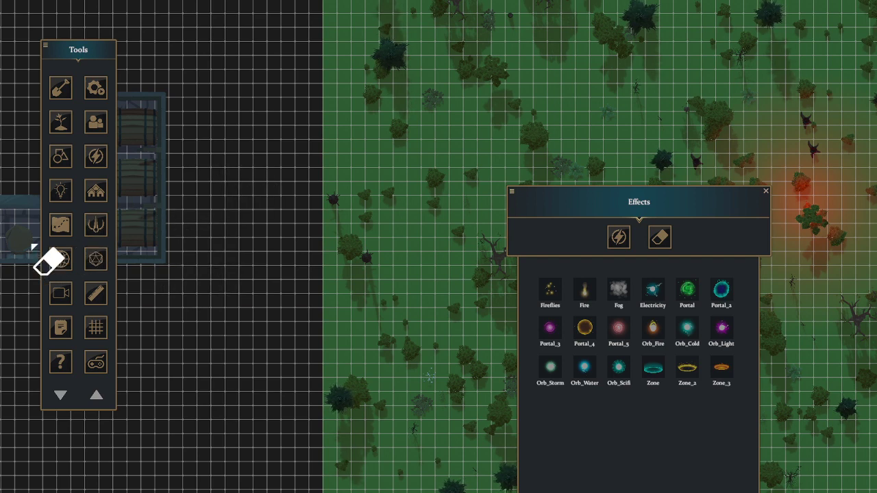
key(Escape)
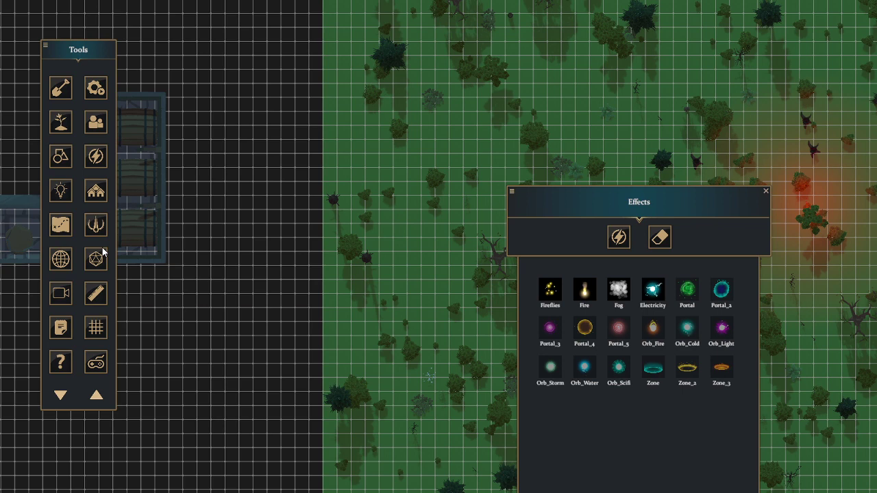
- Bring up the Premade maps list, close the Effects panel, and turn off water on the empty grid
click(64, 230)
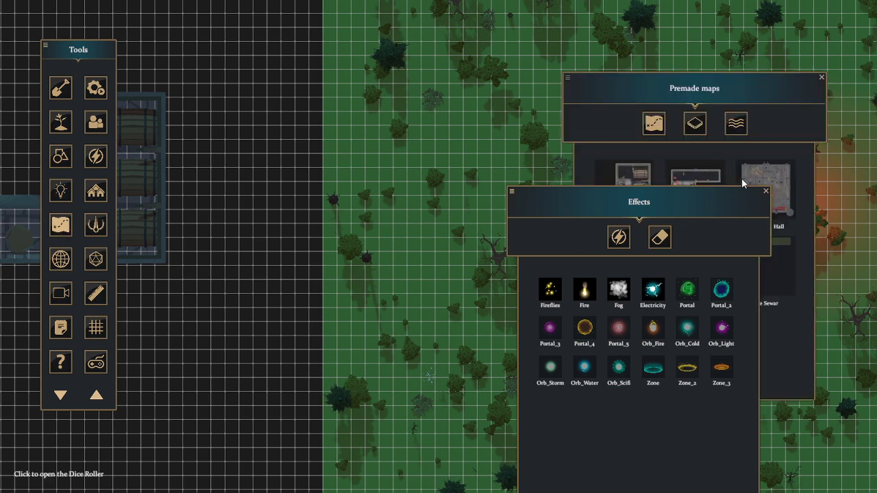
click(766, 193)
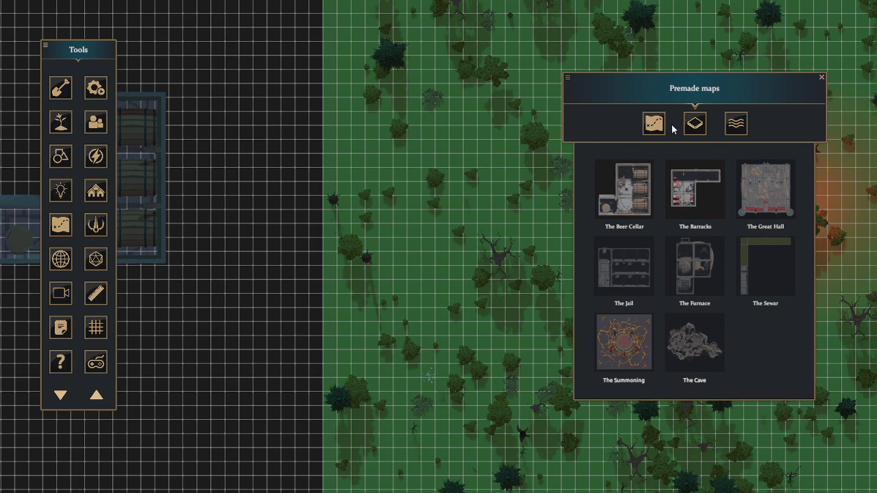
click(741, 128)
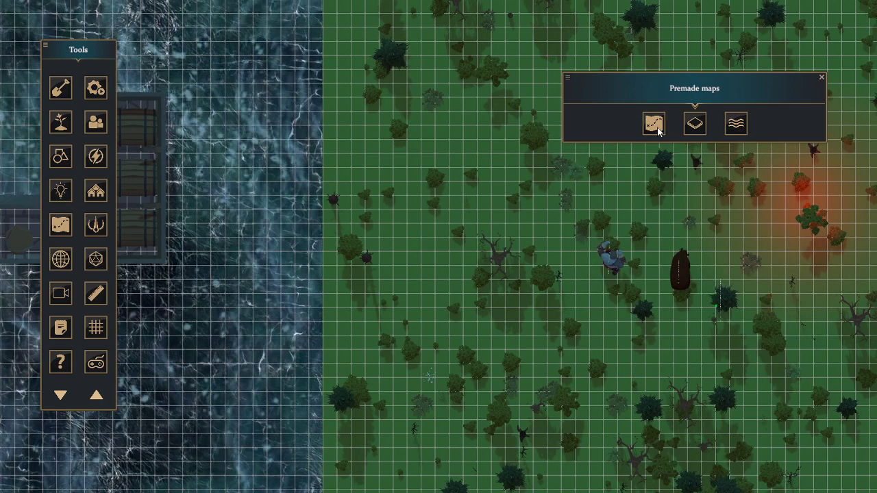
click(736, 126)
click(740, 126)
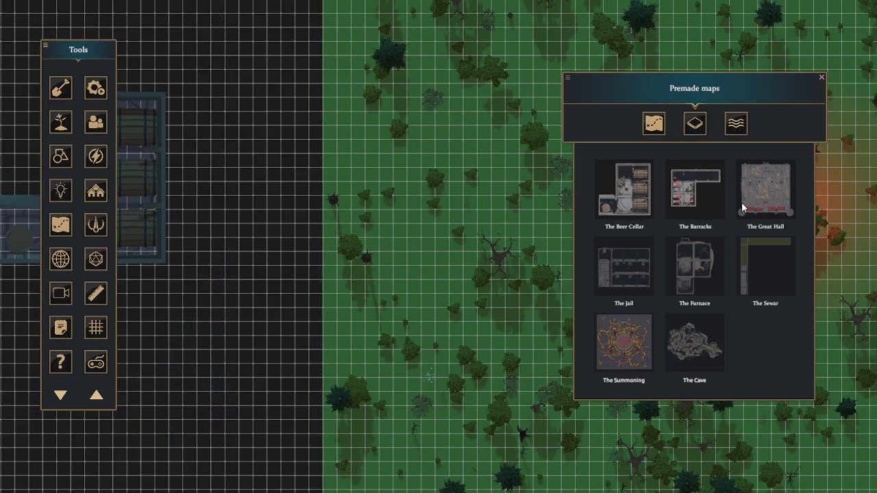
- Place The Barracks premade map on the dark grid and exit fullscreen
click(692, 202)
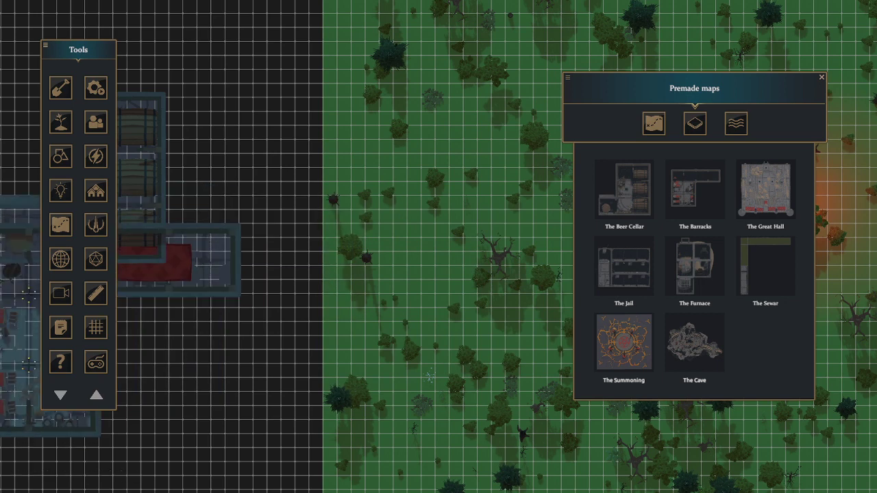
click(695, 193)
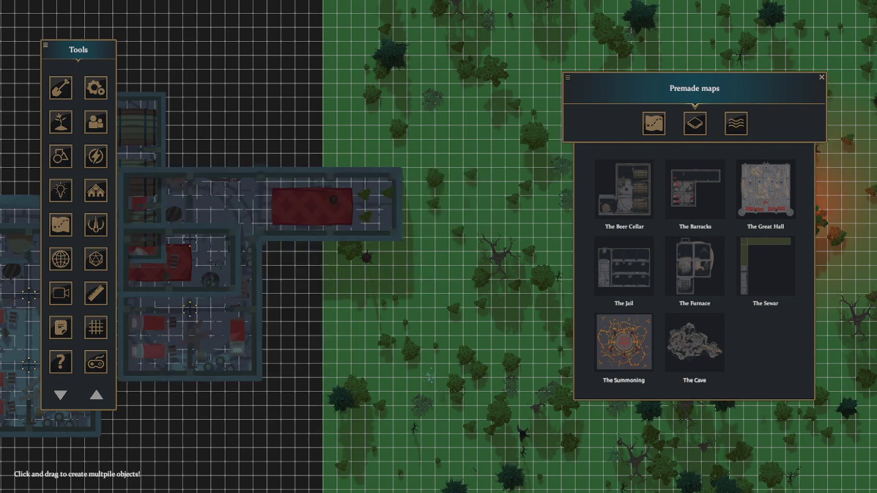
key(Escape)
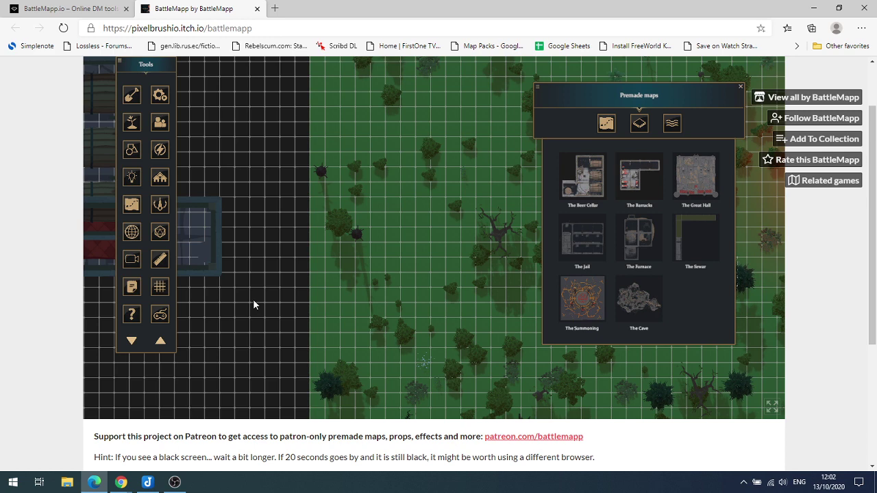
- Close the Premade maps panel and switch the map to the 3D view
click(159, 315)
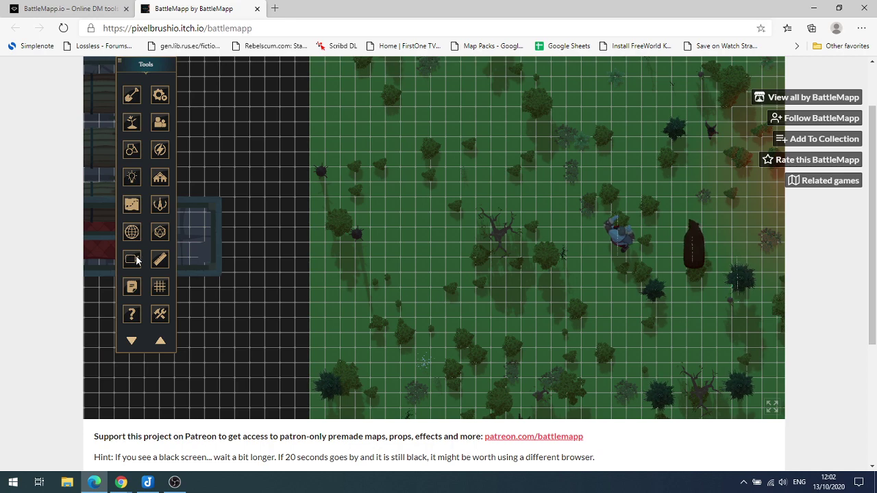
click(134, 259)
scroll(396, 304, down, 5)
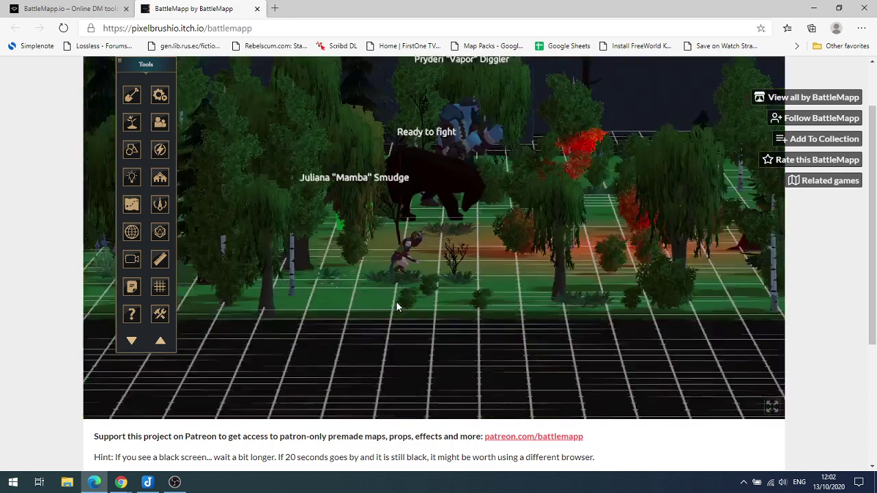
scroll(396, 307, up, 3)
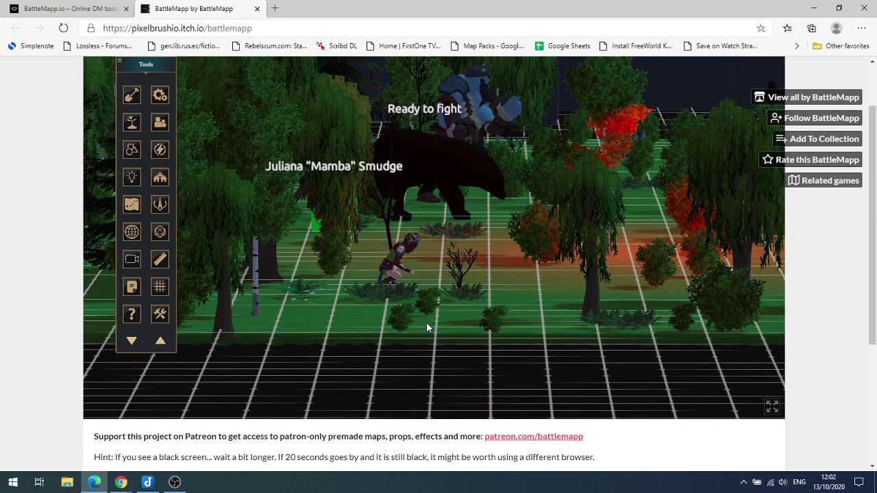
- Place a Wood wall post beside the crouching character, then close the Landscape tools
click(129, 97)
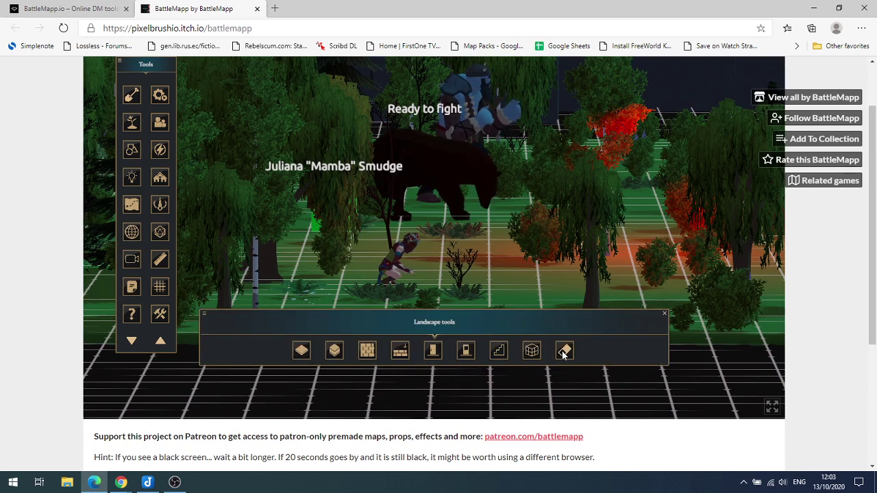
click(400, 351)
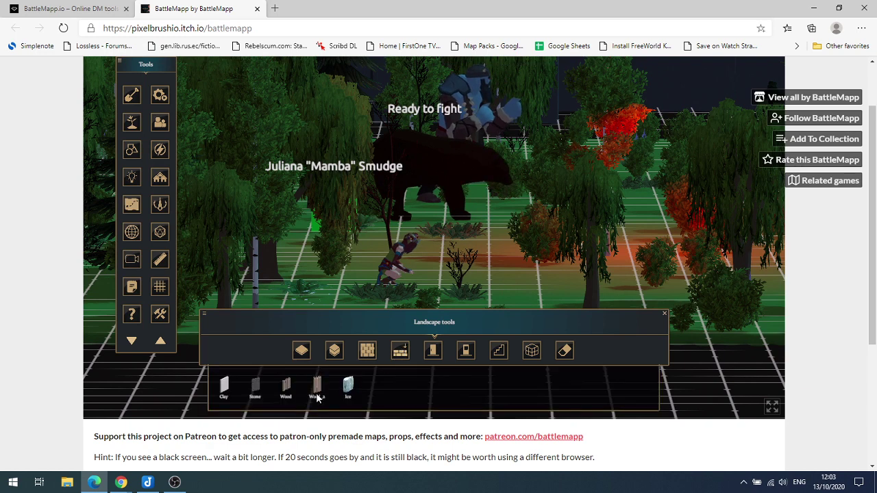
click(286, 388)
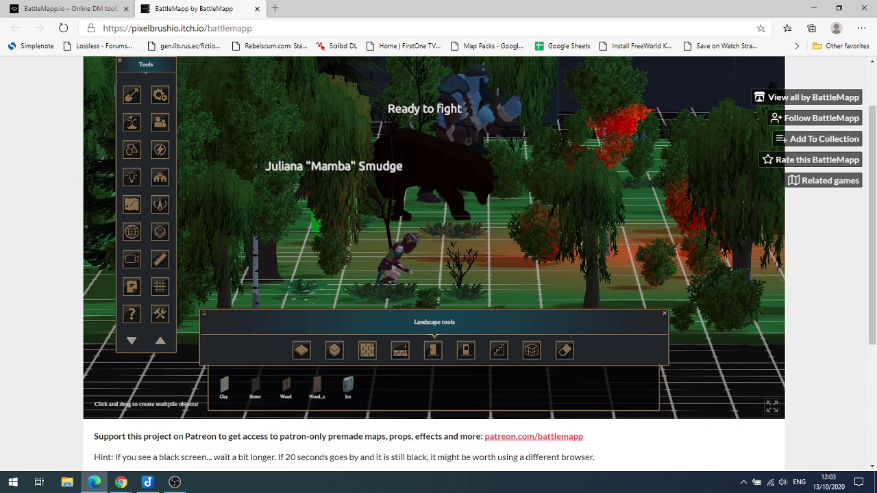
click(484, 293)
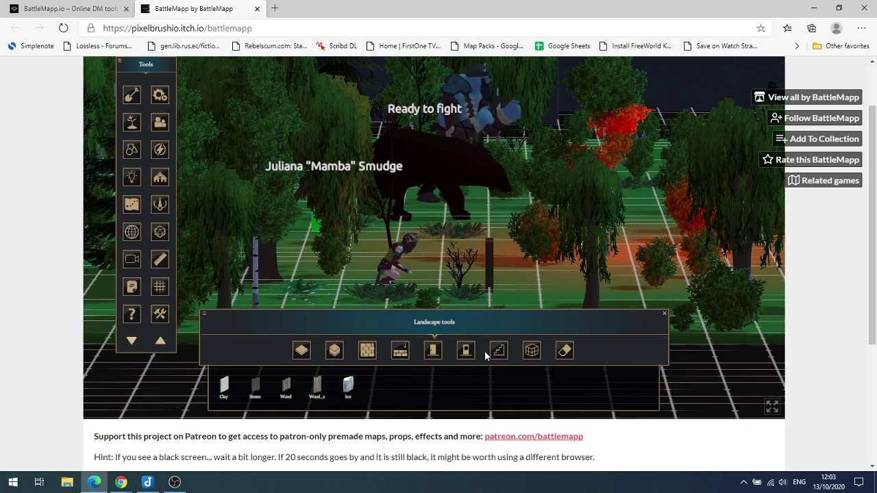
click(664, 315)
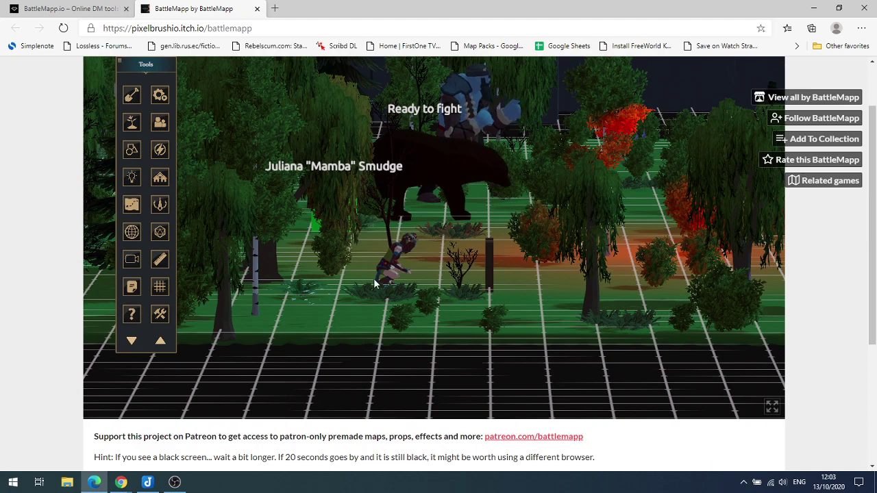
scroll(375, 282, up, 5)
scroll(374, 282, down, 5)
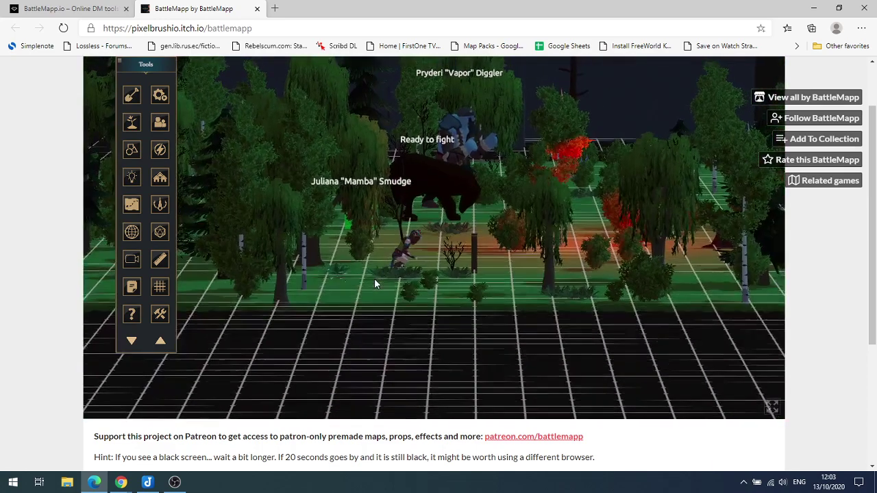
scroll(374, 282, up, 5)
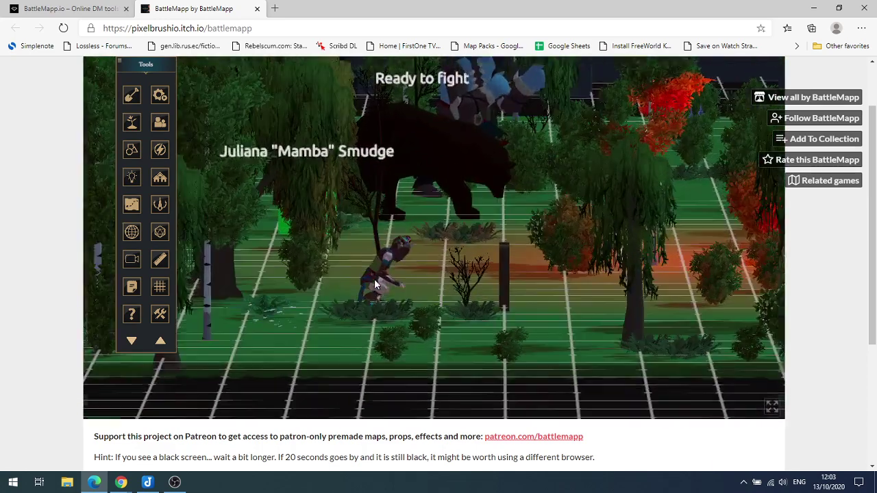
scroll(374, 283, down, 5)
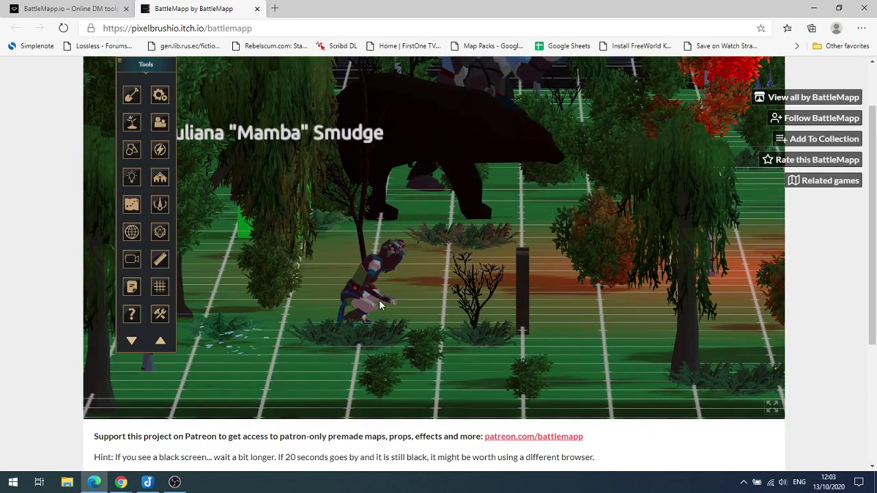
scroll(380, 299, down, 3)
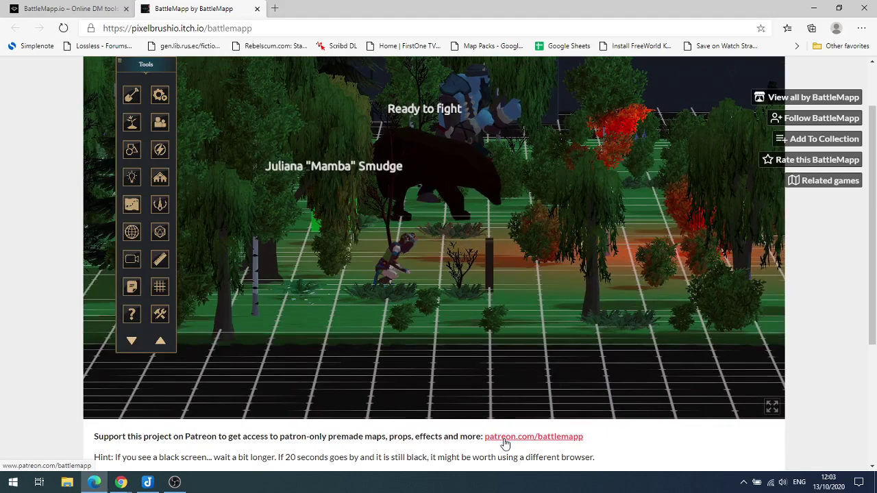